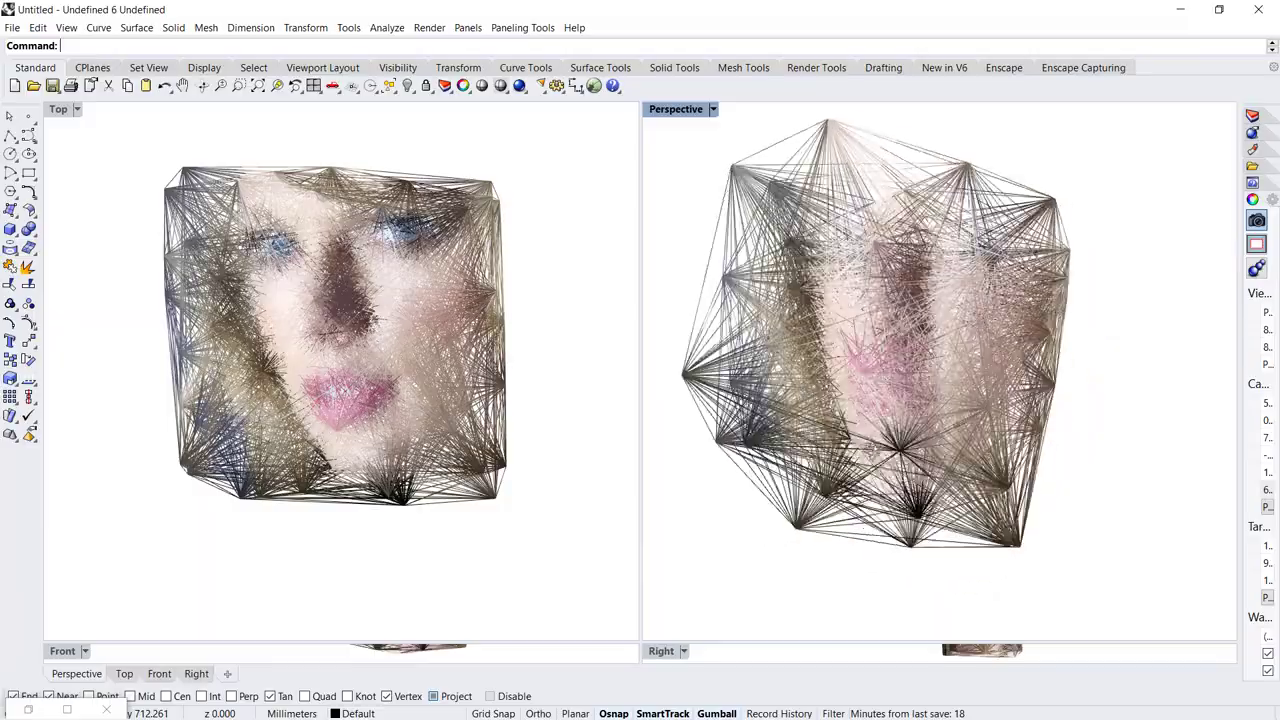
{"action": "scroll", "coordinate": [595, 493], "scroll_direction": "up", "scroll_amount": 2}
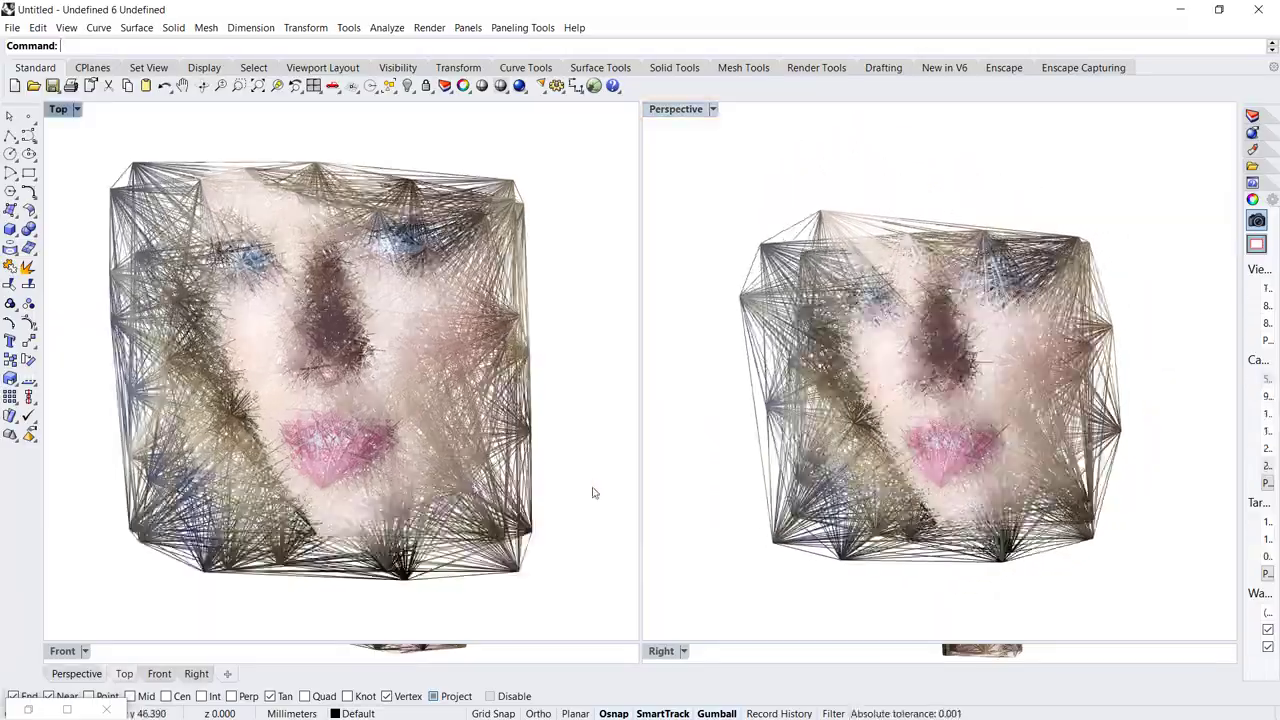
{"action": "scroll", "coordinate": [929, 441], "scroll_direction": "up", "scroll_amount": 8}
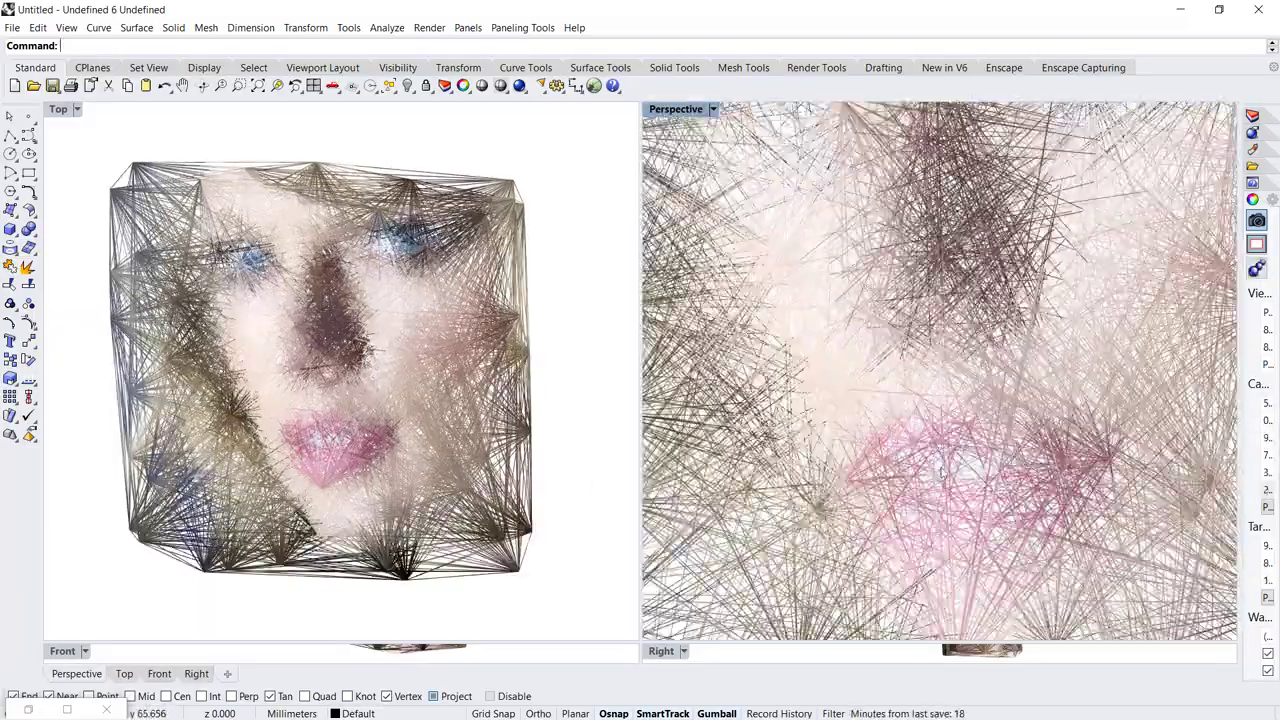
{"action": "scroll", "coordinate": [931, 419], "scroll_direction": "down", "scroll_amount": 8}
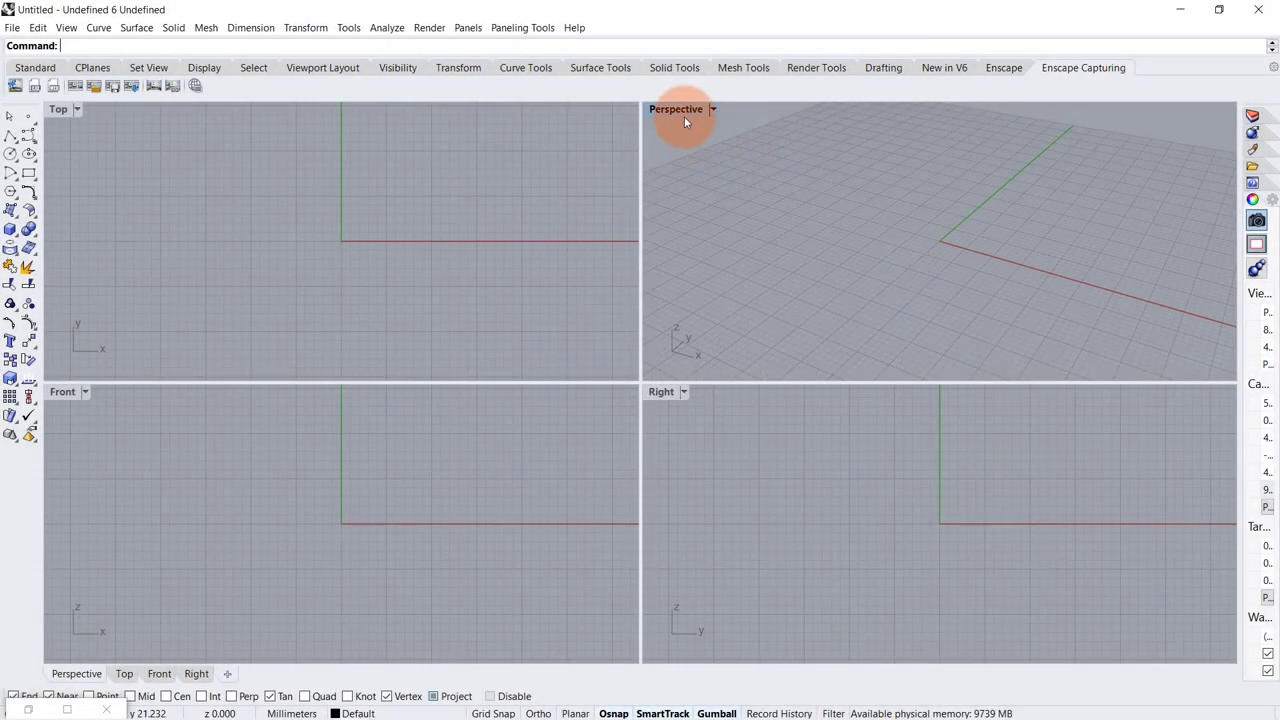
Maximize the Perspective viewport and narrow the Grasshopper window so more of the viewport shows beside it
{"action": "double_click", "coordinate": [684, 110]}
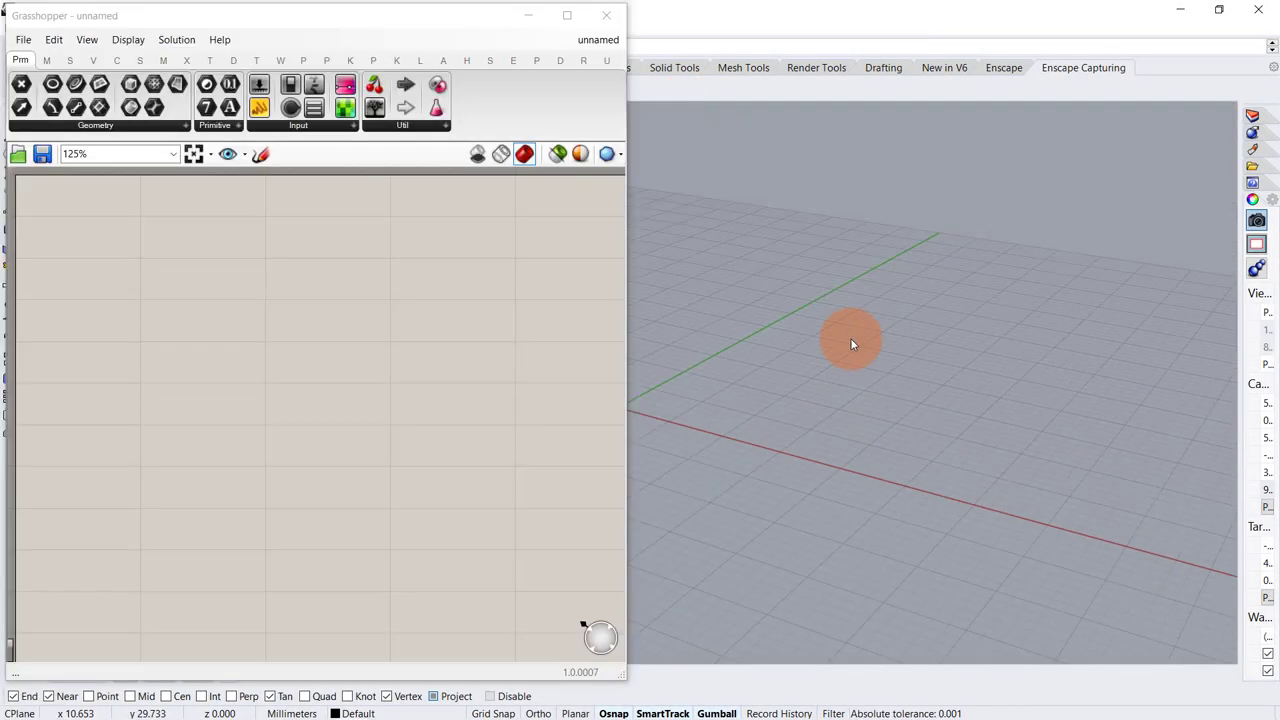
{"action": "right_click_drag", "start_coordinate": [851, 343], "coordinate": [1032, 351], "text": "shift"}
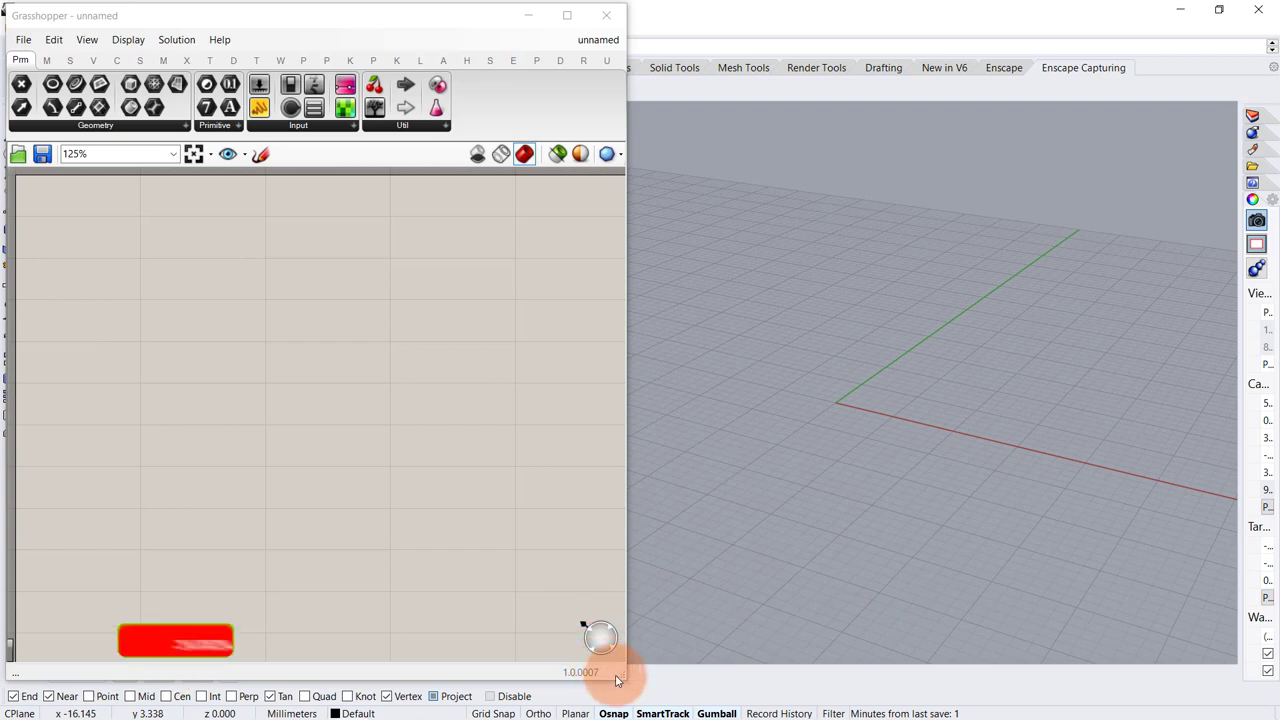
{"action": "left_click_drag", "start_coordinate": [622, 677], "coordinate": [521, 701]}
{"action": "right_click_drag", "start_coordinate": [847, 498], "coordinate": [783, 507], "text": "shift"}
{"action": "scroll", "coordinate": [841, 406], "scroll_direction": "up", "scroll_amount": 2}
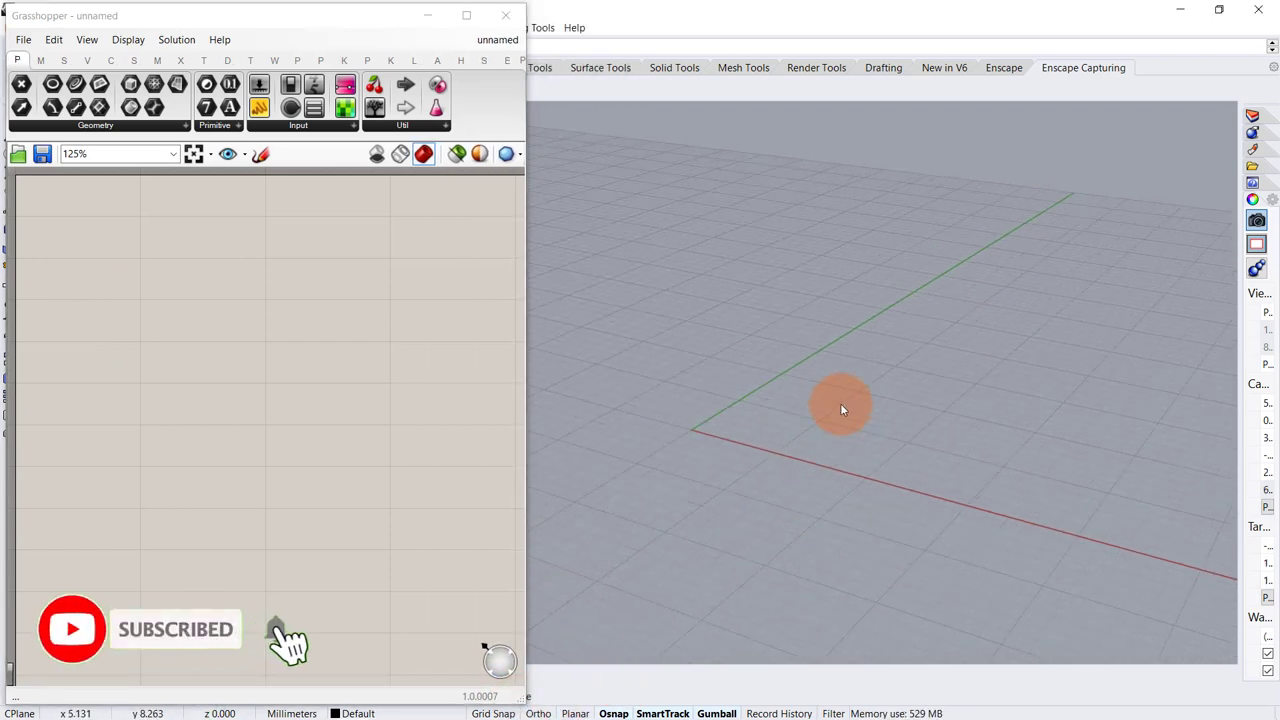
Add a Rectangle component to the canvas and place it with free space for its inputs
{"action": "double_click", "coordinate": [174, 258]}
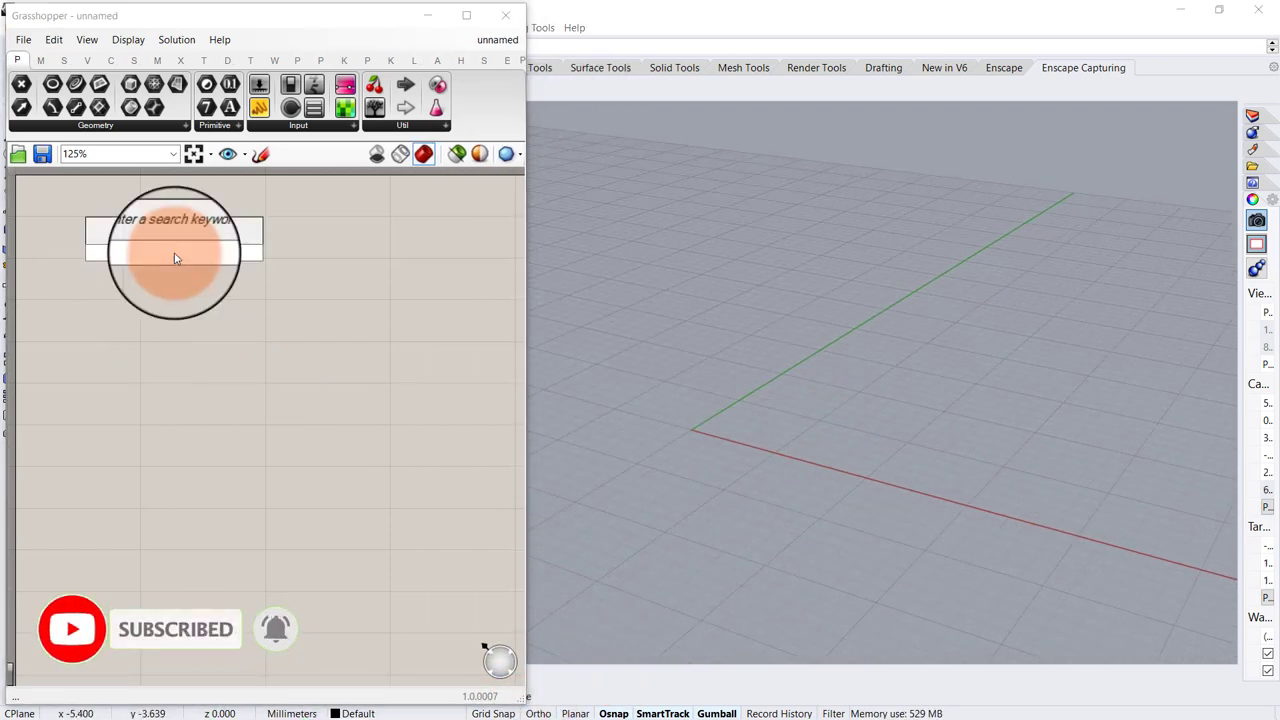
{"action": "type", "text": "rect"}
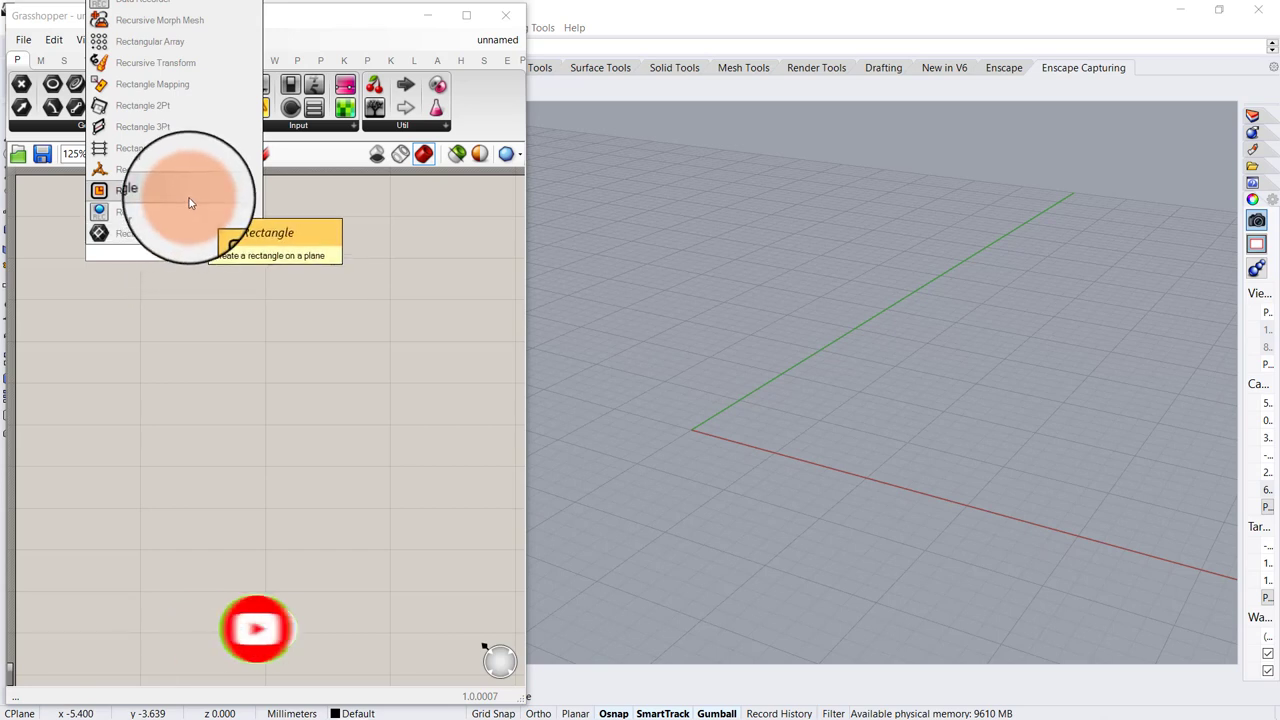
{"action": "left_click", "coordinate": [190, 203]}
{"action": "right_click_drag", "start_coordinate": [175, 250], "coordinate": [217, 277]}
{"action": "scroll", "coordinate": [103, 263], "scroll_direction": "up", "scroll_amount": 4}
{"action": "scroll", "coordinate": [318, 298], "scroll_direction": "down", "scroll_amount": 2}
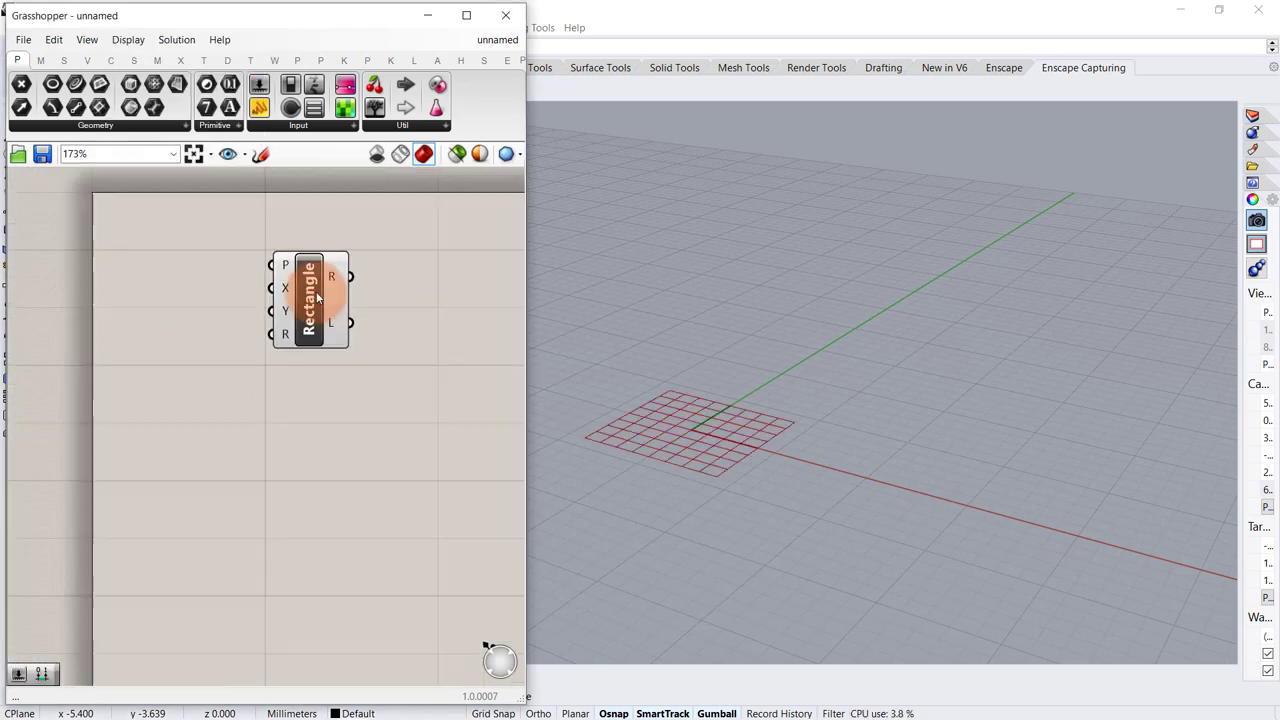
{"action": "left_click_drag", "start_coordinate": [316, 297], "coordinate": [398, 300]}
Create a number slider with value 200 and feed it into both the X and Y sizes of the Rectangle component
{"action": "double_click", "coordinate": [153, 314]}
{"action": "type", "text": "2"}
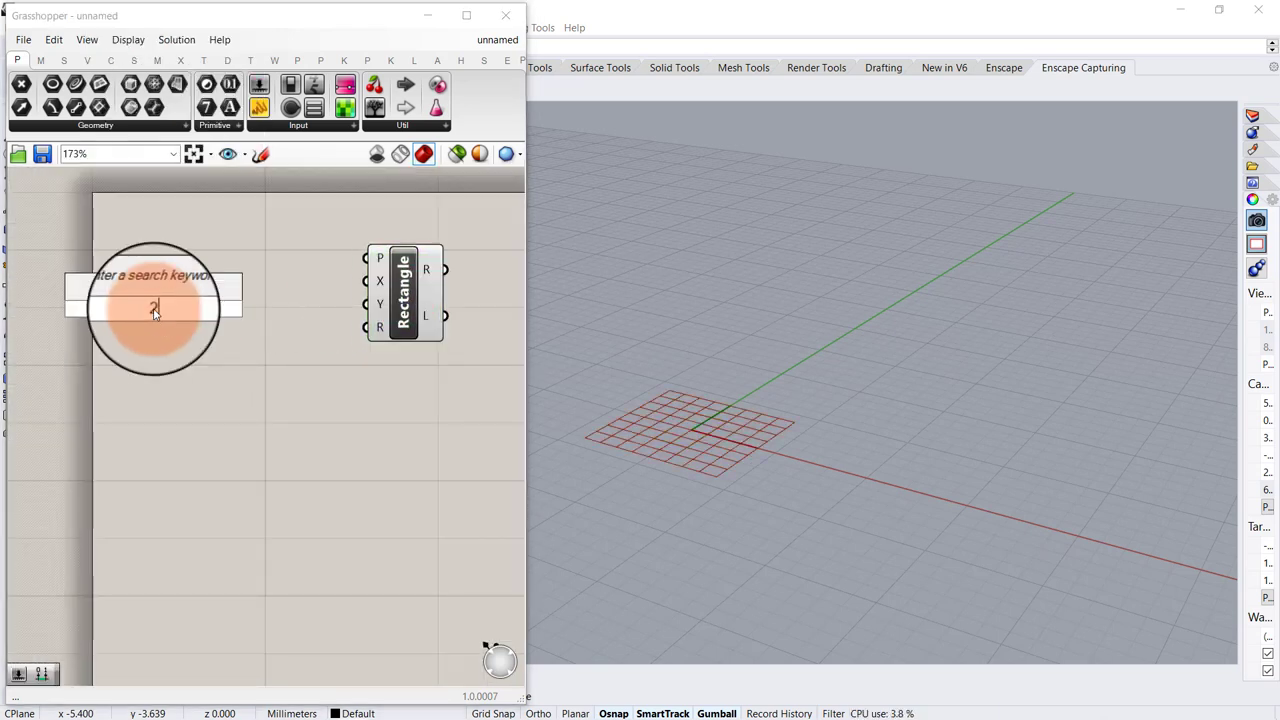
{"action": "type", "text": "00"}
{"action": "key", "text": "Return"}
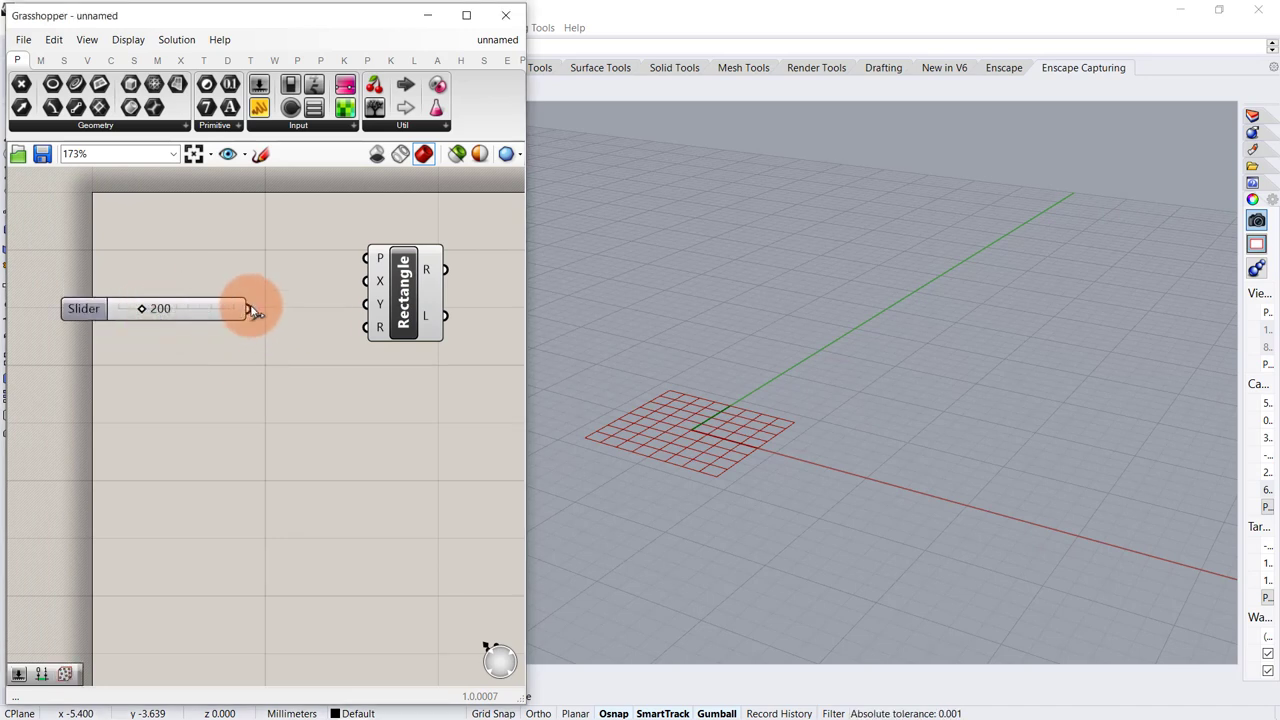
{"action": "left_click_drag", "start_coordinate": [251, 308], "coordinate": [366, 304]}
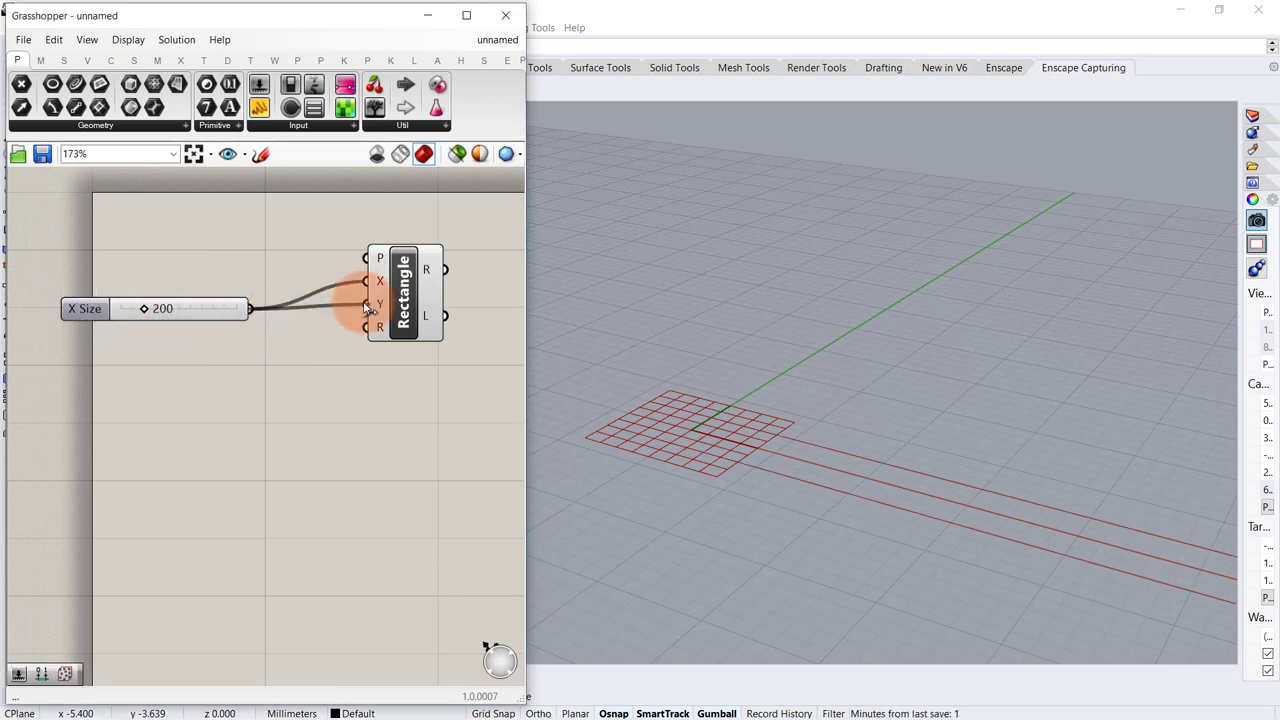
{"action": "left_click_drag", "start_coordinate": [203, 307], "coordinate": [215, 280]}
{"action": "scroll", "coordinate": [838, 398], "scroll_direction": "down", "scroll_amount": 15}
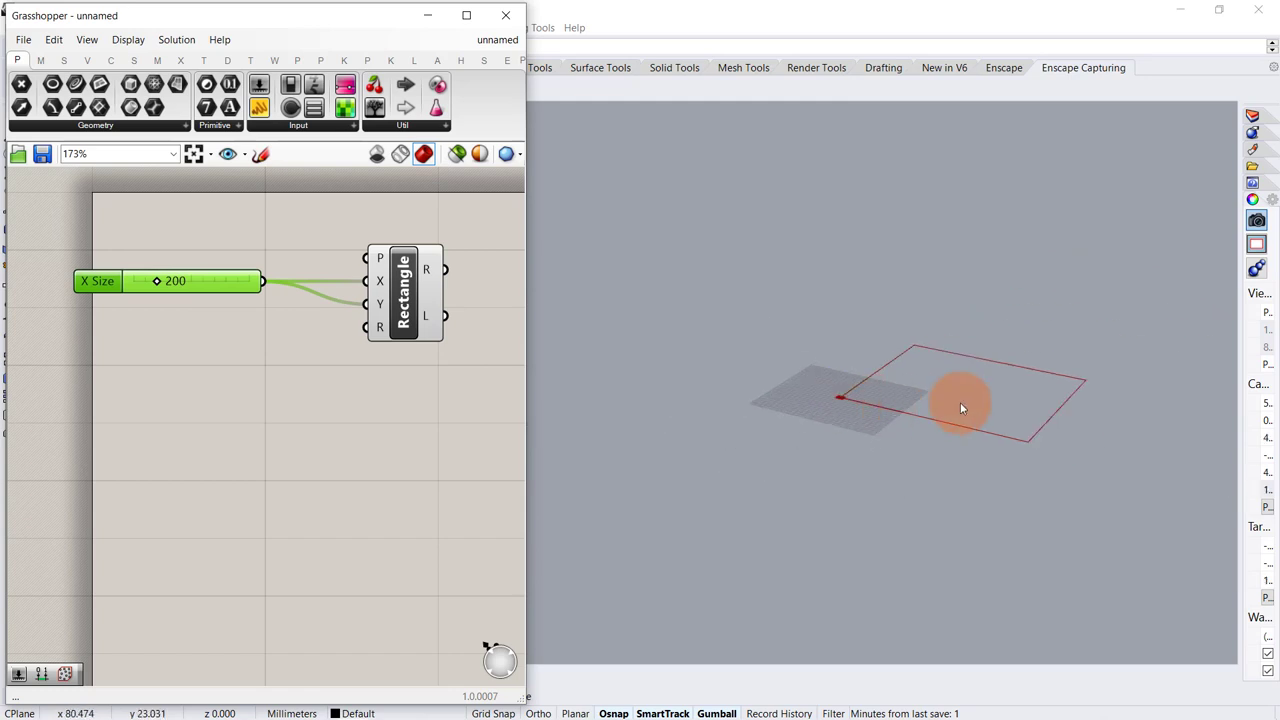
{"action": "scroll", "coordinate": [960, 406], "scroll_direction": "up", "scroll_amount": 5}
{"action": "right_click_drag", "start_coordinate": [927, 400], "coordinate": [1105, 418]}
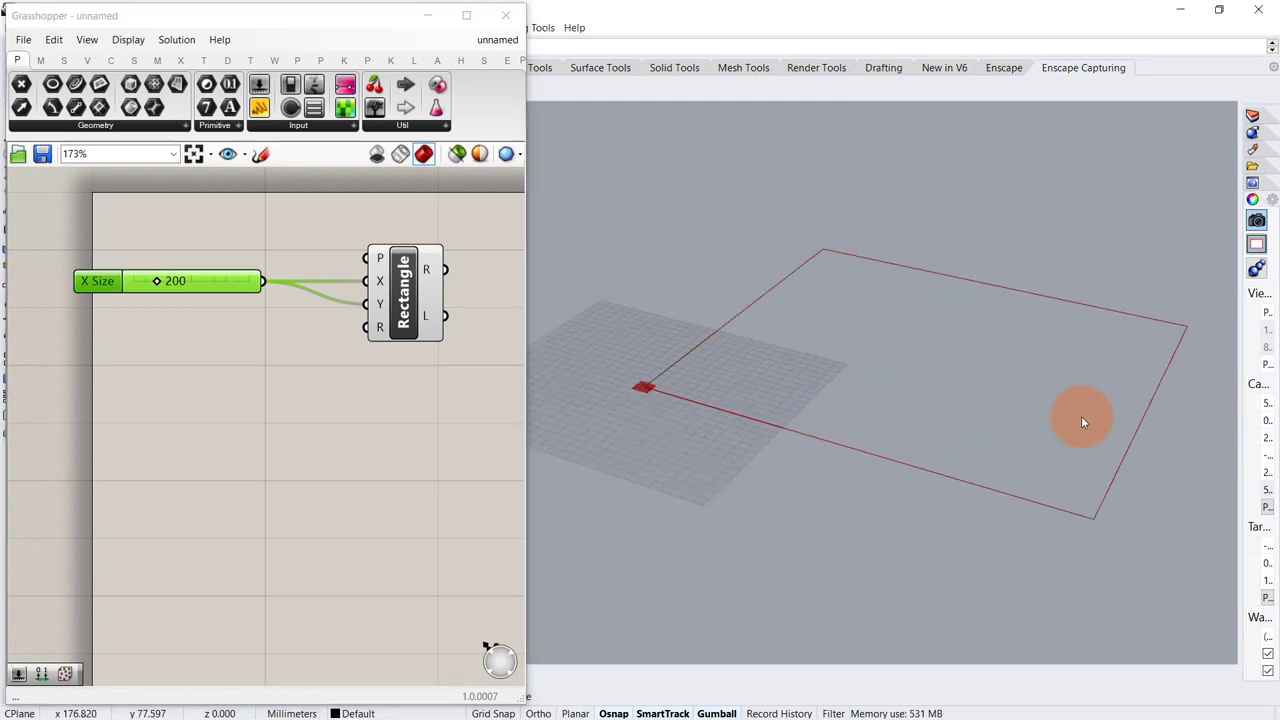
{"action": "left_click", "coordinate": [327, 347]}
Add a Populate 2D component after the Rectangle and connect the rectangle output to its region input
{"action": "scroll", "coordinate": [266, 281], "scroll_direction": "up", "scroll_amount": 1}
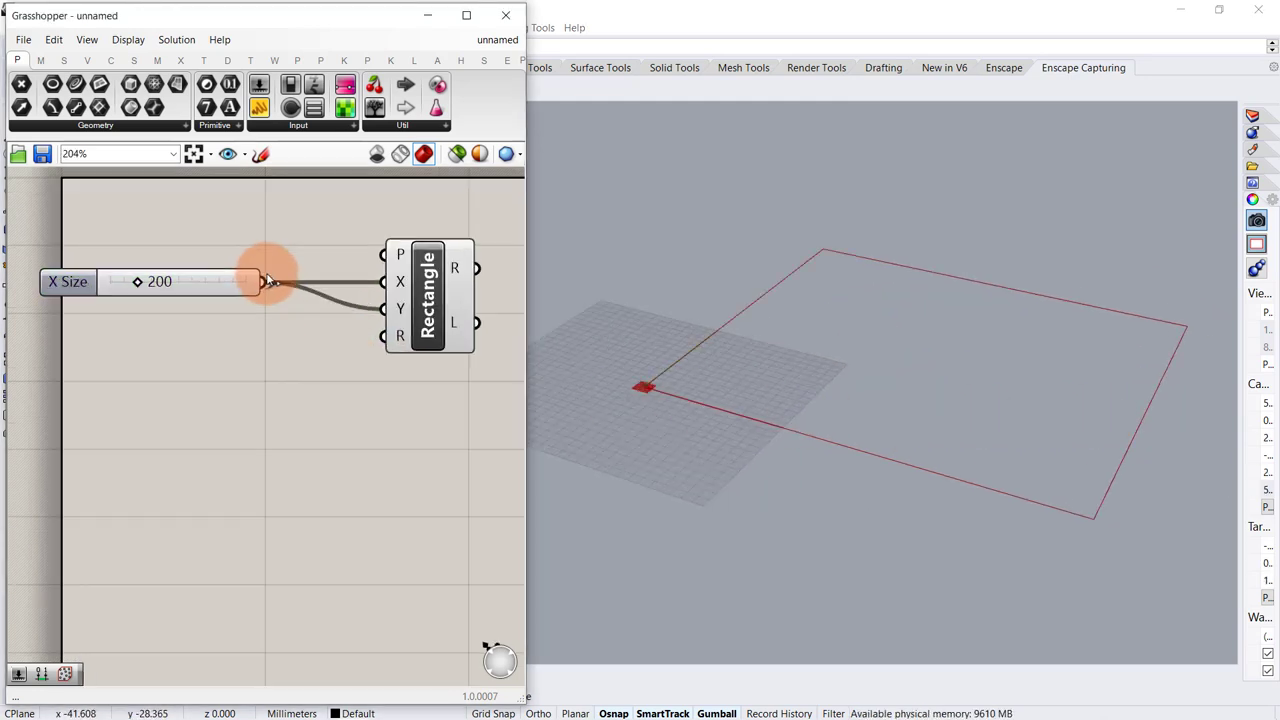
{"action": "right_click_drag", "start_coordinate": [405, 343], "coordinate": [208, 348]}
{"action": "scroll", "coordinate": [318, 333], "scroll_direction": "down", "scroll_amount": 1}
{"action": "right_click_drag", "start_coordinate": [398, 302], "coordinate": [324, 298]}
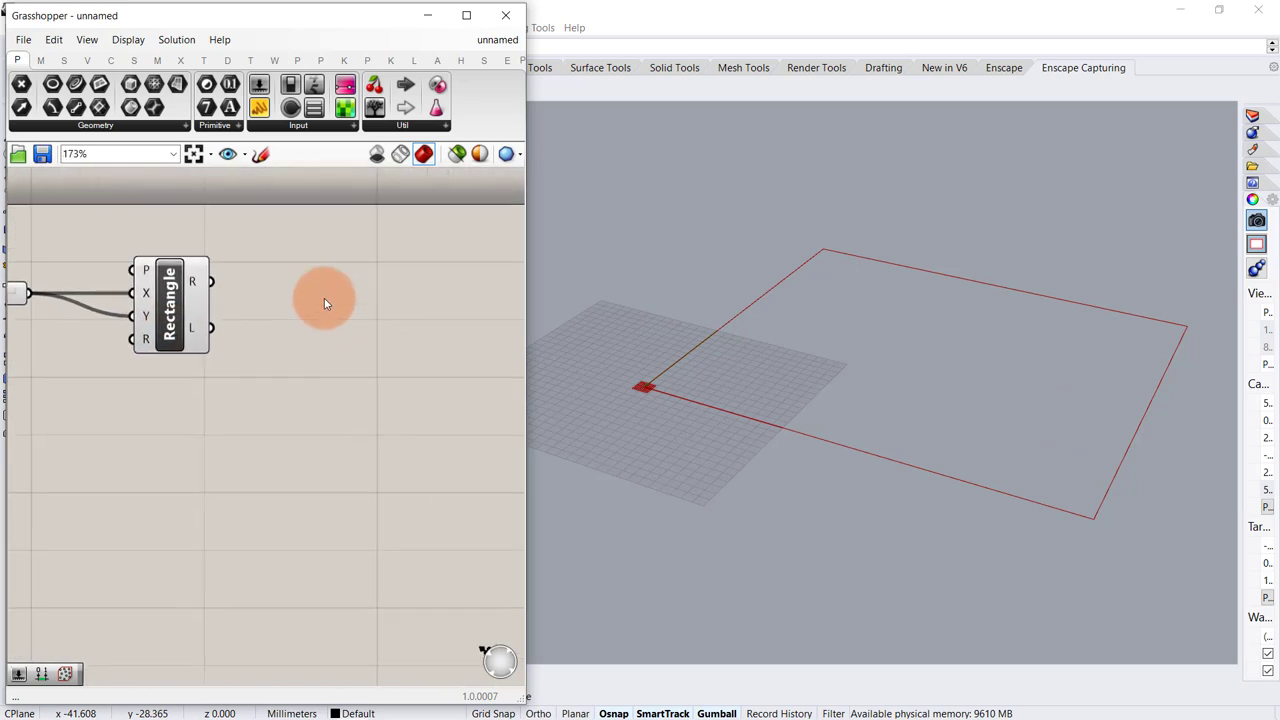
{"action": "double_click", "coordinate": [325, 298]}
{"action": "double_click", "coordinate": [325, 302]}
{"action": "type", "text": "pop"}
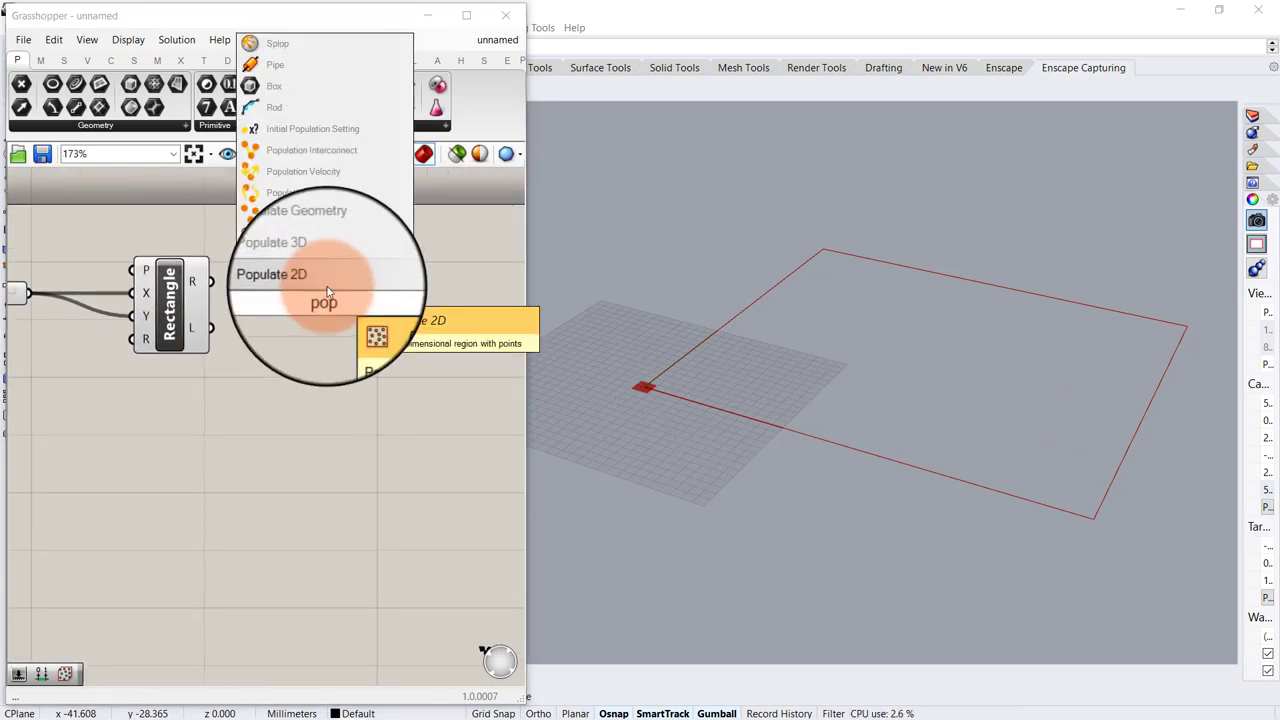
{"action": "left_click", "coordinate": [333, 281]}
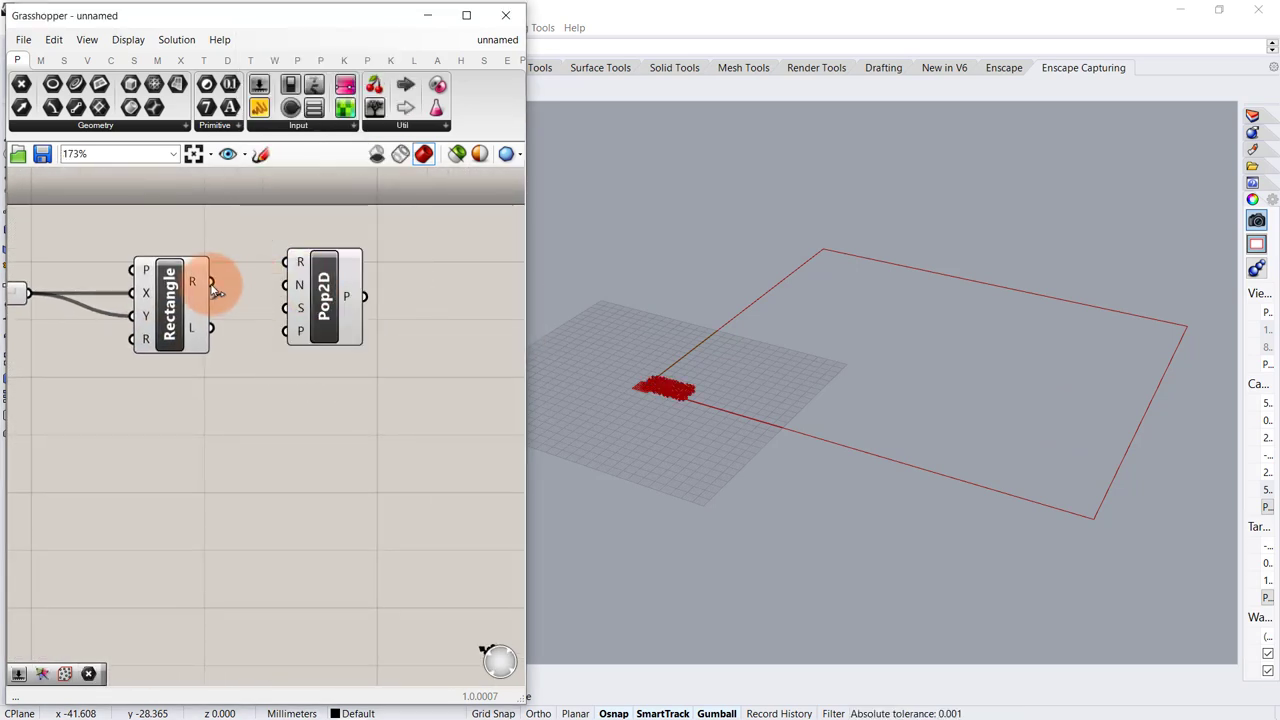
{"action": "left_click_drag", "start_coordinate": [283, 263], "coordinate": [289, 262]}
{"action": "left_click_drag", "start_coordinate": [330, 301], "coordinate": [393, 330]}
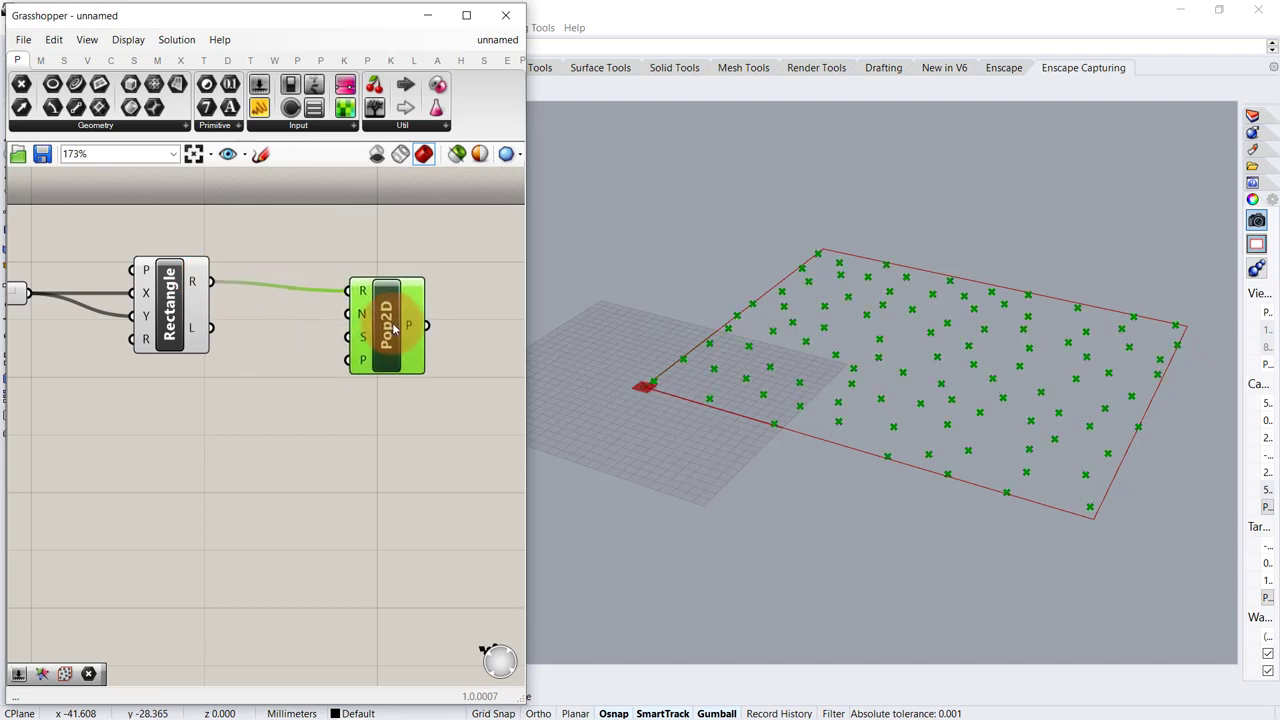
Create a number slider from 100, connect it to the Populate 2D count input and set it to 60
{"action": "left_click", "coordinate": [180, 418]}
{"action": "double_click", "coordinate": [172, 413]}
{"action": "type", "text": "10"}
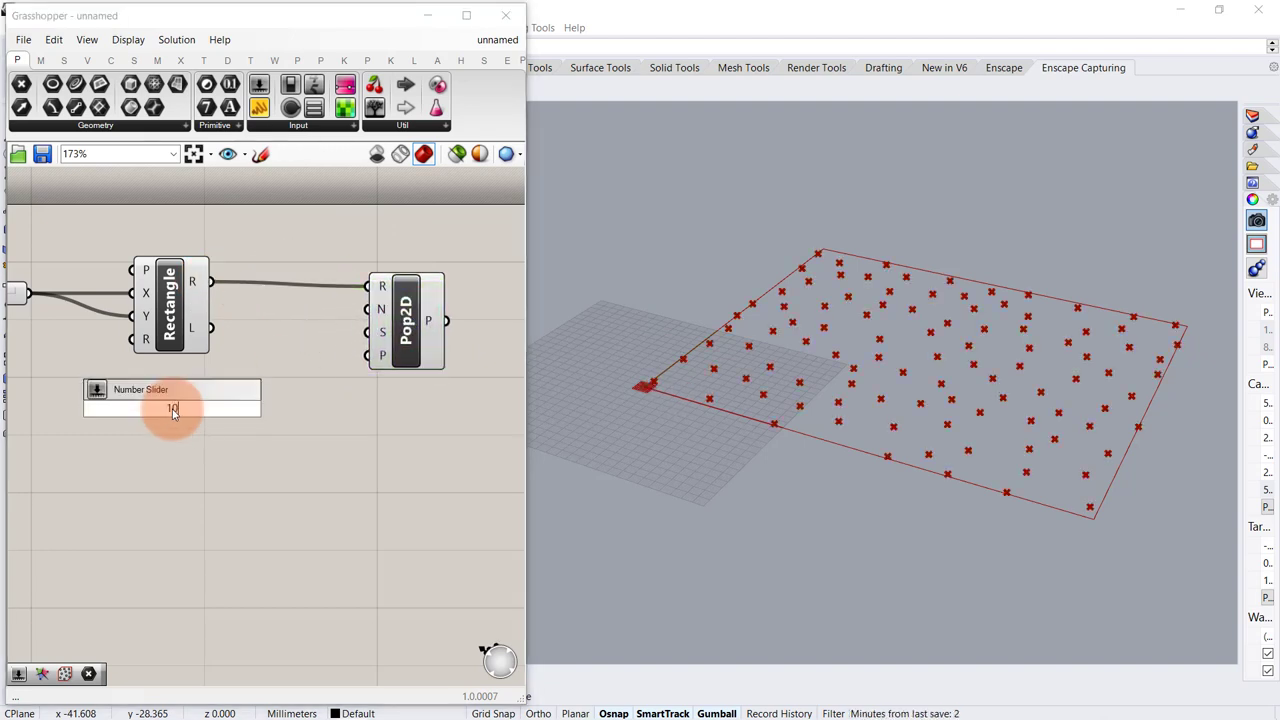
{"action": "type", "text": "0"}
{"action": "key", "text": "Return"}
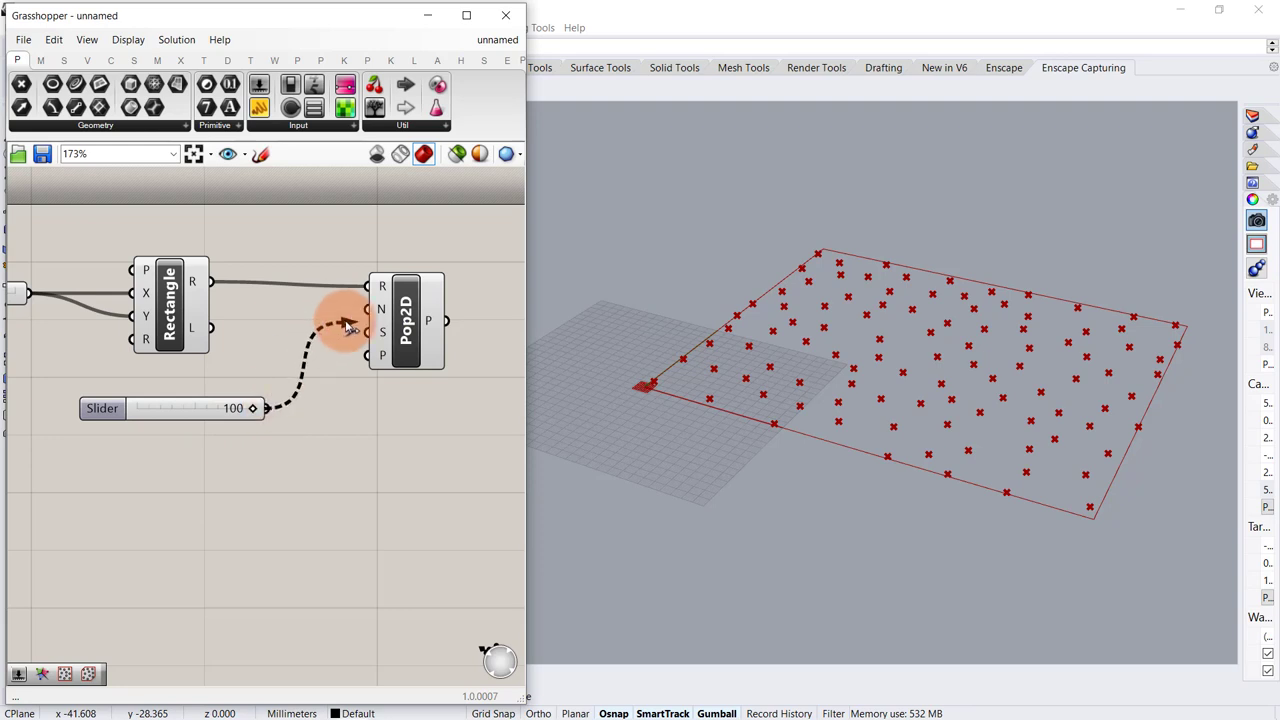
{"action": "left_click_drag", "start_coordinate": [345, 325], "coordinate": [367, 309]}
{"action": "left_click_drag", "start_coordinate": [256, 411], "coordinate": [181, 420]}
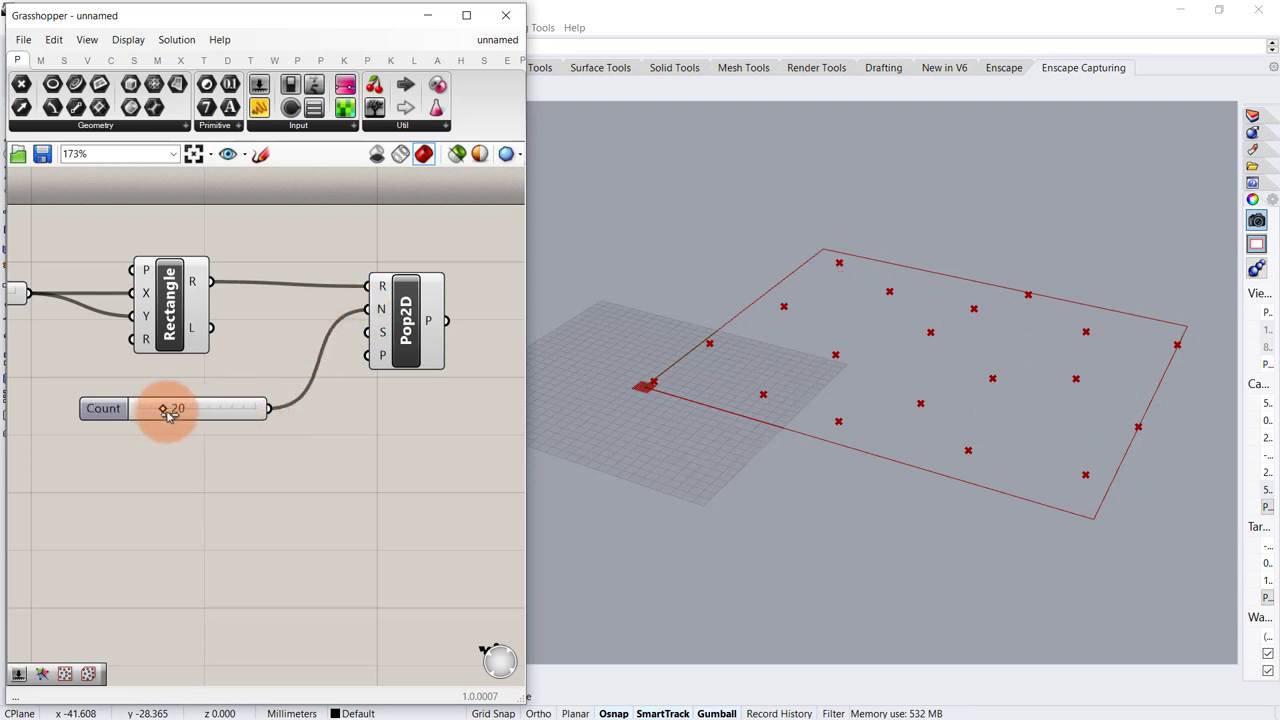
Create a number slider with value 5 and connect it to the seed input of Populate 2D
{"action": "double_click", "coordinate": [177, 481]}
{"action": "type", "text": "5"}
{"action": "key", "text": "Return"}
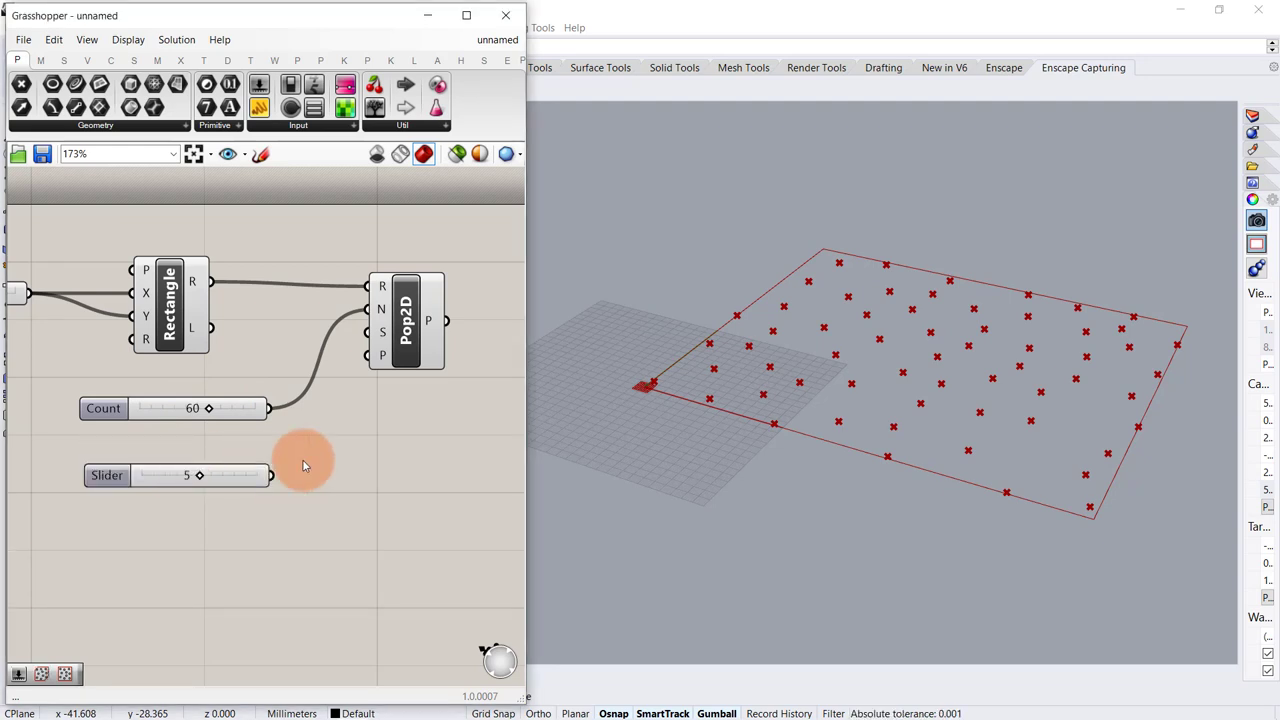
{"action": "left_click_drag", "start_coordinate": [280, 487], "coordinate": [367, 332]}
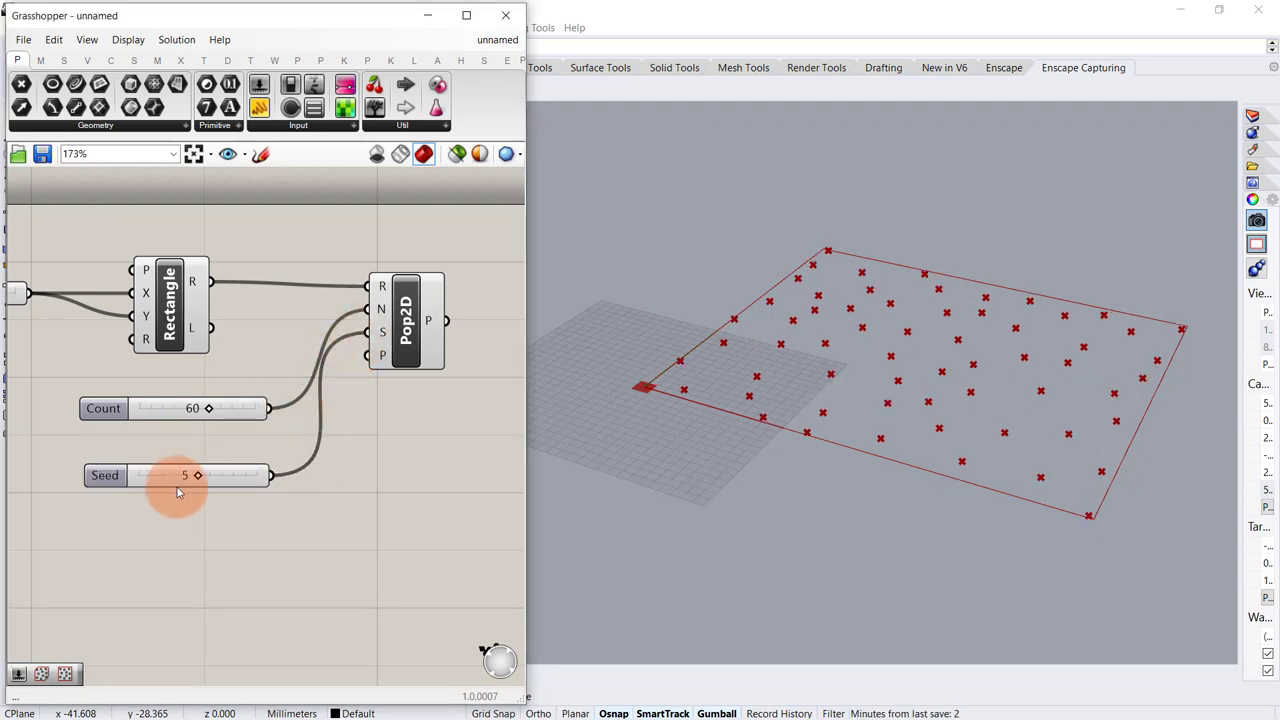
Add a two-point Line component after Populate 2D and connect the populated points to its A input
{"action": "right_click_drag", "start_coordinate": [410, 295], "coordinate": [220, 295]}
{"action": "double_click", "coordinate": [397, 333]}
{"action": "type", "text": "line"}
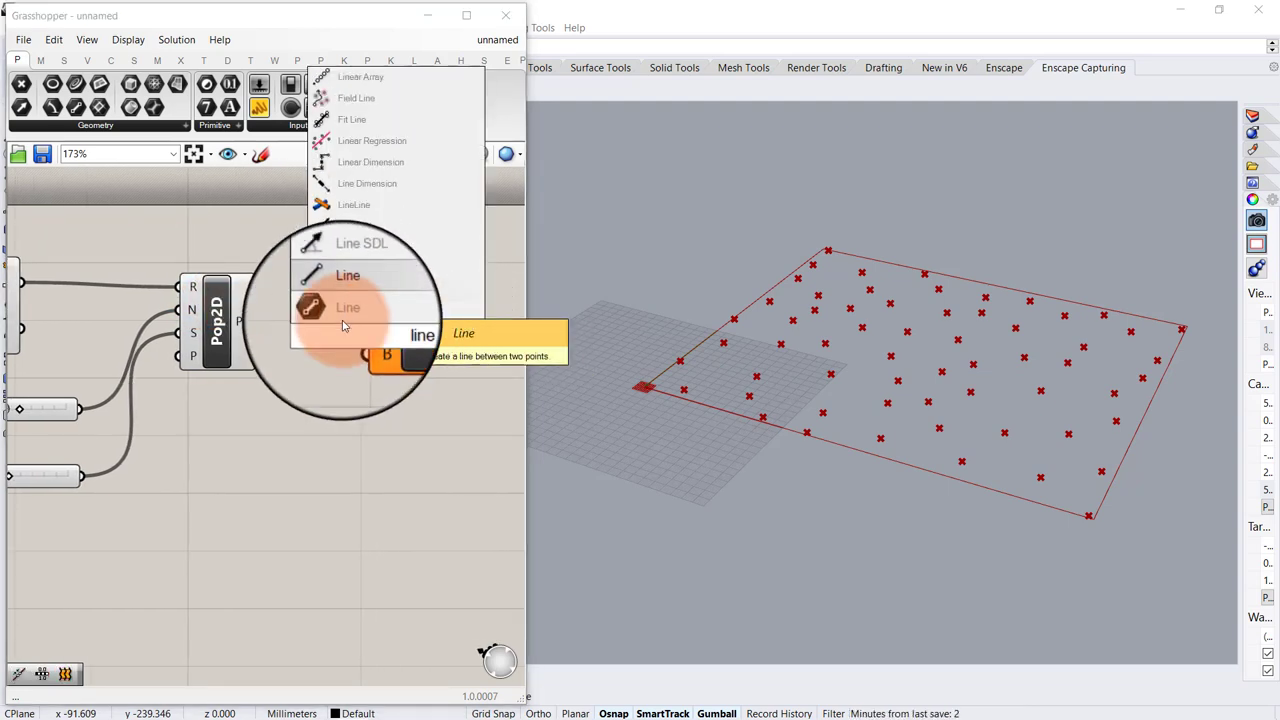
{"action": "left_click", "coordinate": [341, 318]}
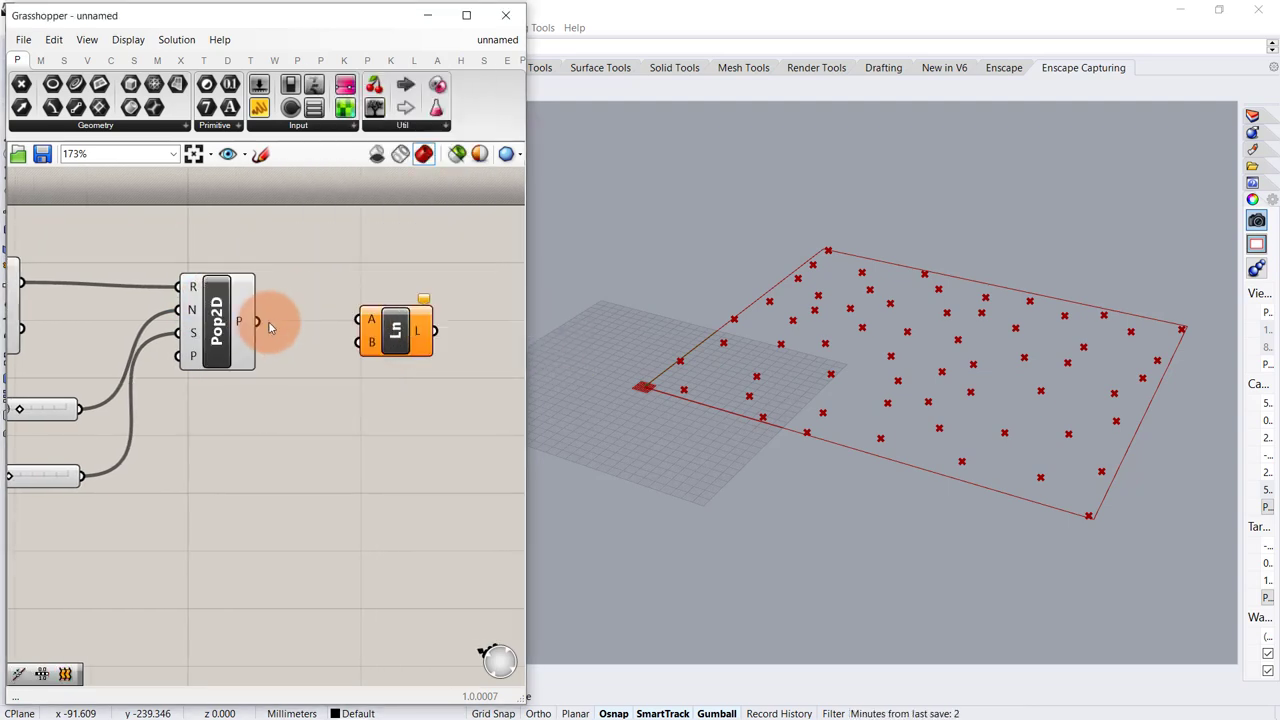
{"action": "left_click_drag", "start_coordinate": [416, 341], "coordinate": [478, 329]}
{"action": "left_click", "coordinate": [418, 268]}
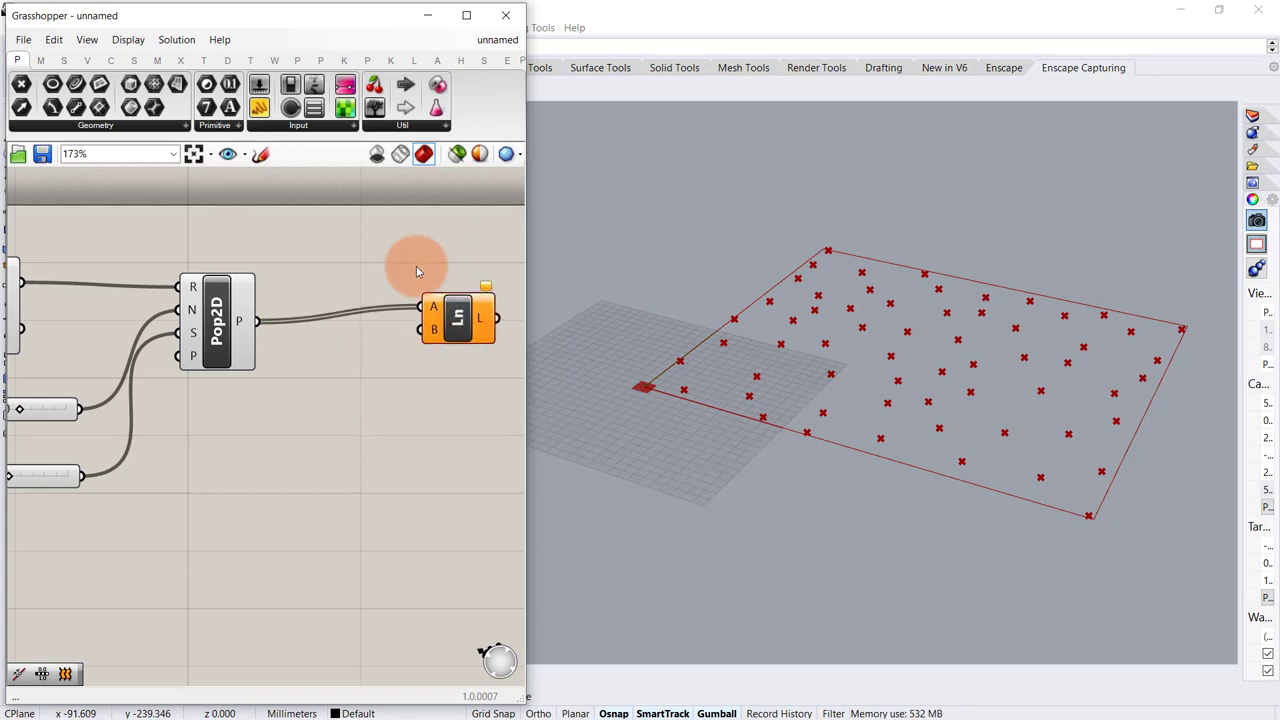
Add a Graft Tree component and route the populated points through it into the Line component's B input
{"action": "scroll", "coordinate": [323, 289], "scroll_direction": "down", "scroll_amount": 1}
{"action": "scroll", "coordinate": [337, 300], "scroll_direction": "up", "scroll_amount": 2}
{"action": "double_click", "coordinate": [237, 386]}
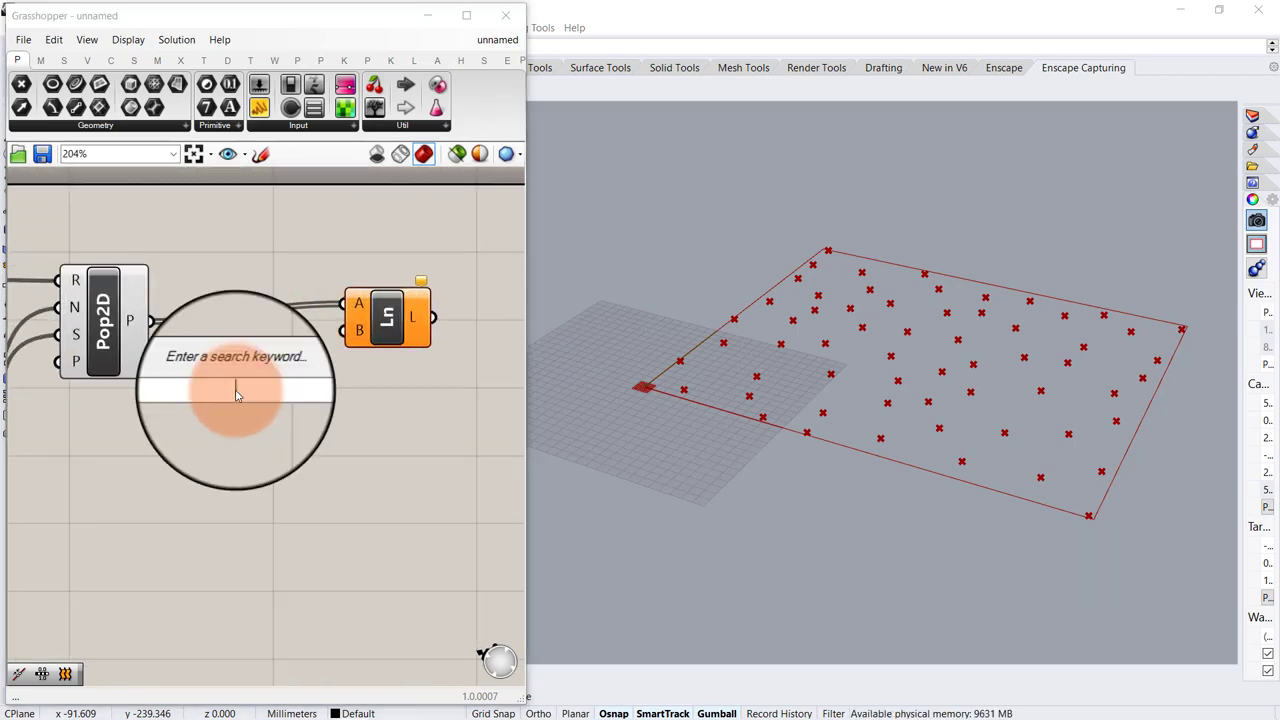
{"action": "type", "text": "gra"}
{"action": "left_click", "coordinate": [192, 360]}
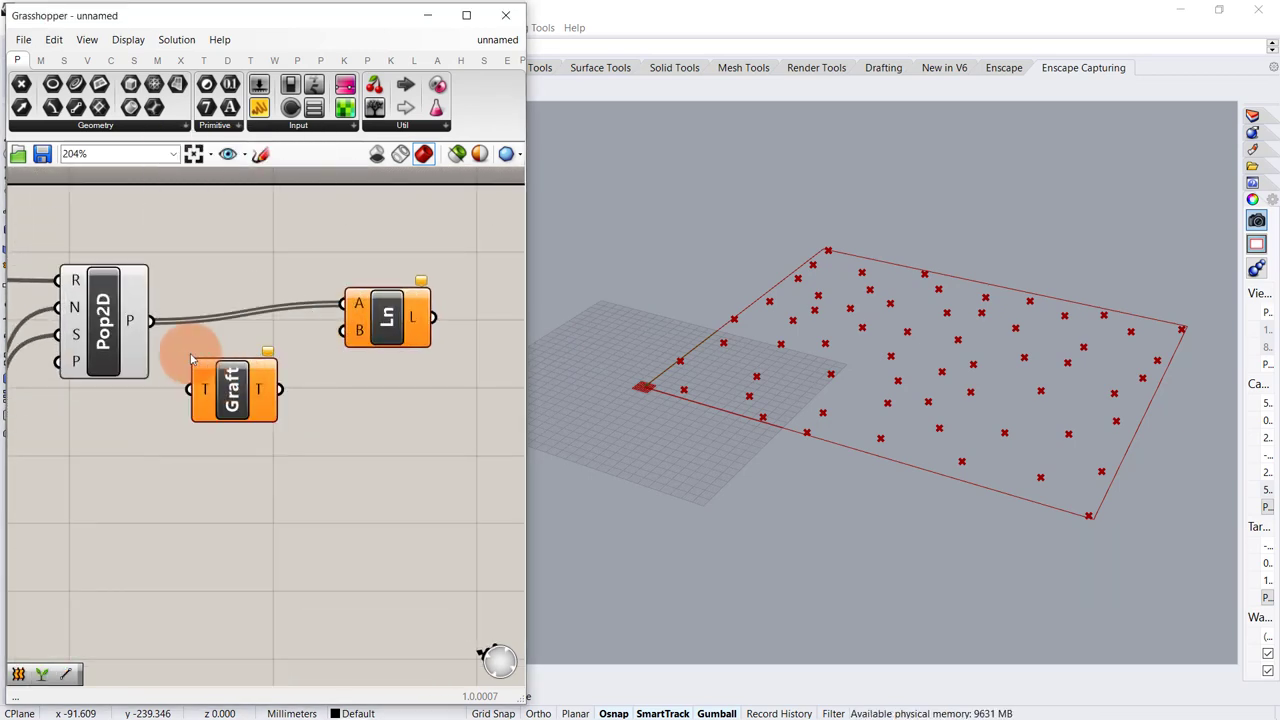
{"action": "left_click_drag", "start_coordinate": [153, 322], "coordinate": [245, 385]}
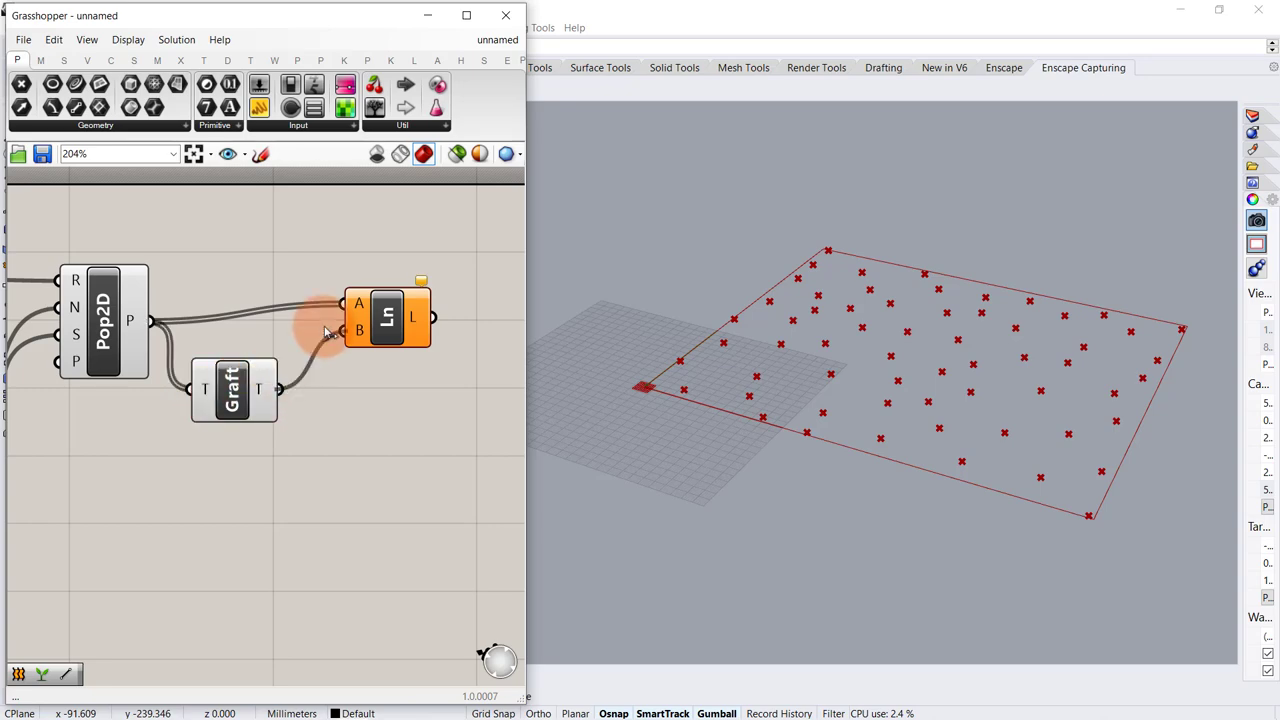
{"action": "left_click_drag", "start_coordinate": [325, 332], "coordinate": [336, 332]}
{"action": "left_click_drag", "start_coordinate": [255, 378], "coordinate": [263, 359]}
{"action": "left_click", "coordinate": [307, 388]}
{"action": "mouse_move", "coordinate": [1024, 331]}
{"action": "right_mouse_down"}
{"action": "mouse_move", "coordinate": [1043, 411]}
{"action": "mouse_move", "coordinate": [831, 374]}
{"action": "mouse_move", "coordinate": [811, 334]}
{"action": "mouse_move", "coordinate": [822, 438]}
{"action": "mouse_move", "coordinate": [820, 277]}
{"action": "mouse_move", "coordinate": [843, 323]}
{"action": "mouse_move", "coordinate": [851, 403]}
{"action": "mouse_move", "coordinate": [831, 370]}
{"action": "right_mouse_up"}
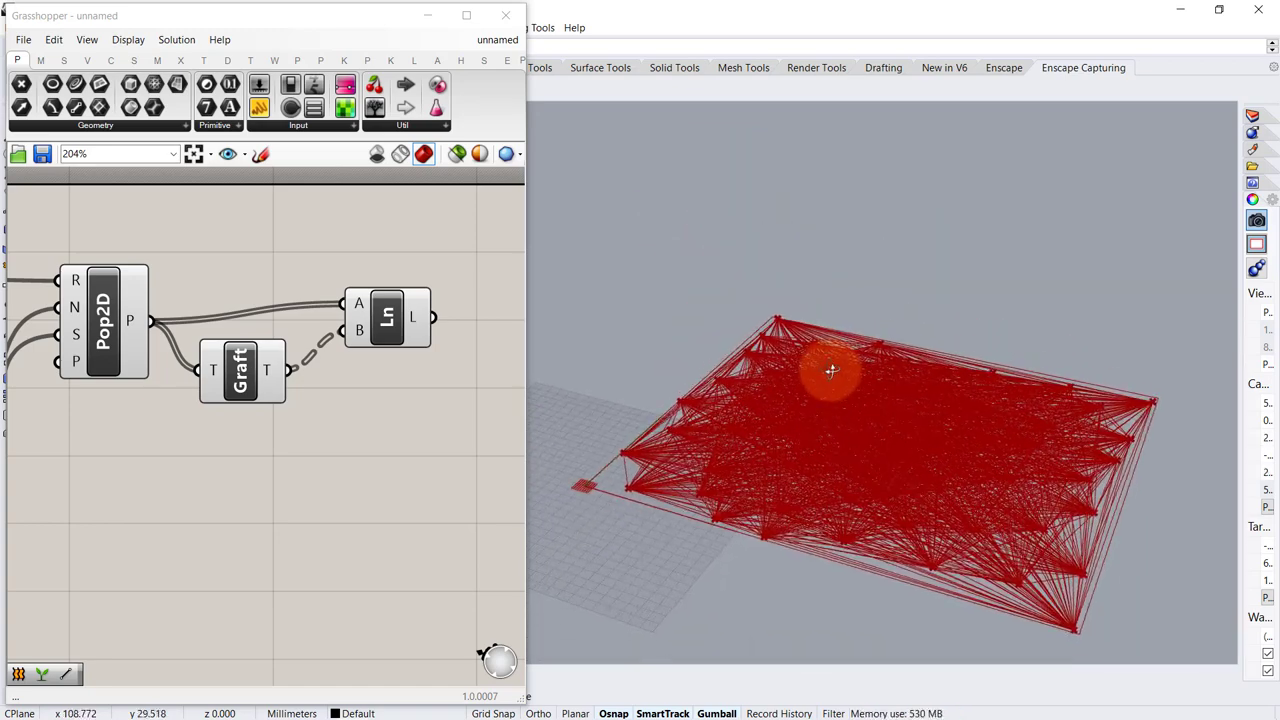
Add a Rebuild Curve component after the Line component and connect the lines to its curve input
{"action": "scroll", "coordinate": [206, 374], "scroll_direction": "down", "scroll_amount": 2}
{"action": "double_click", "coordinate": [350, 308]}
{"action": "type", "text": "re"}
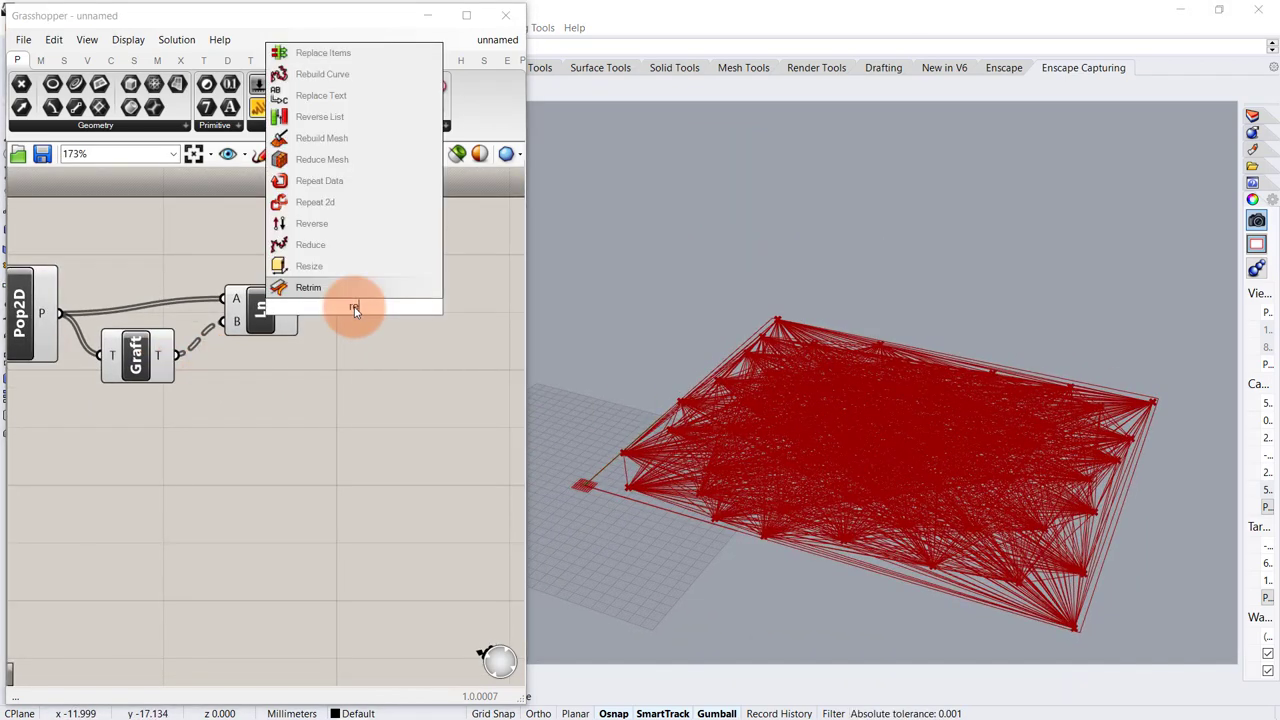
{"action": "type", "text": "b"}
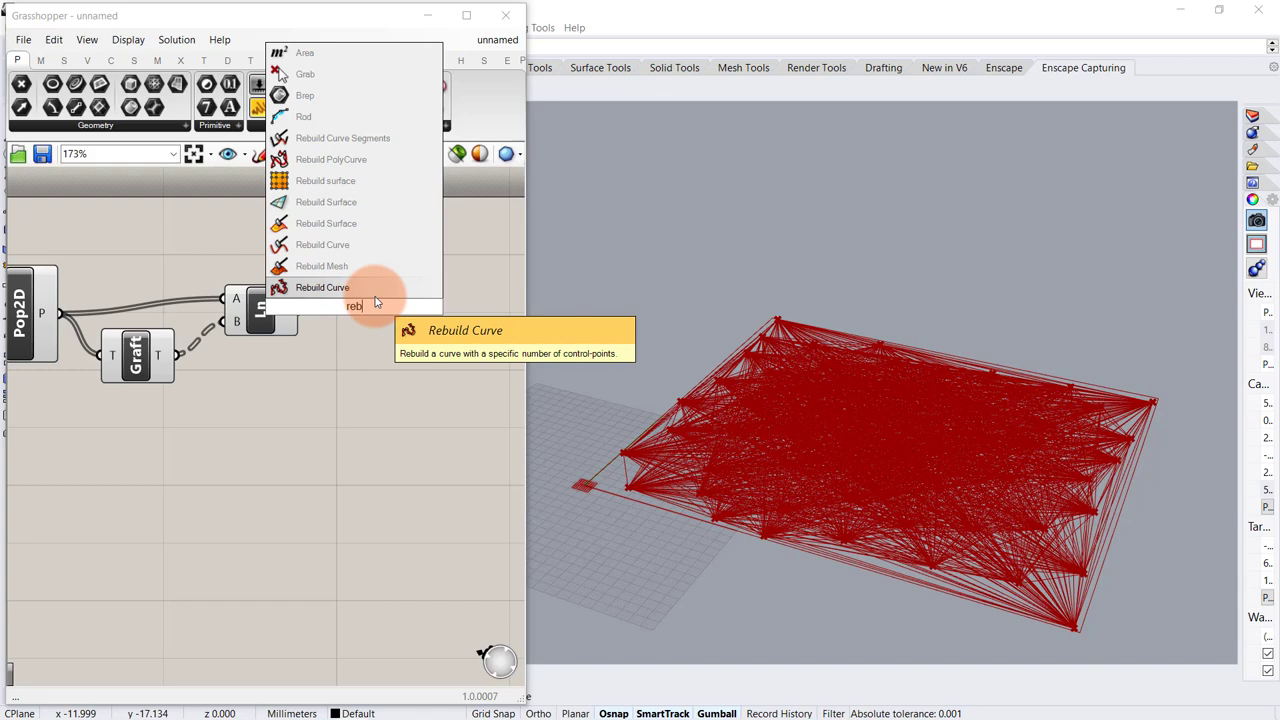
{"action": "key", "text": "Return"}
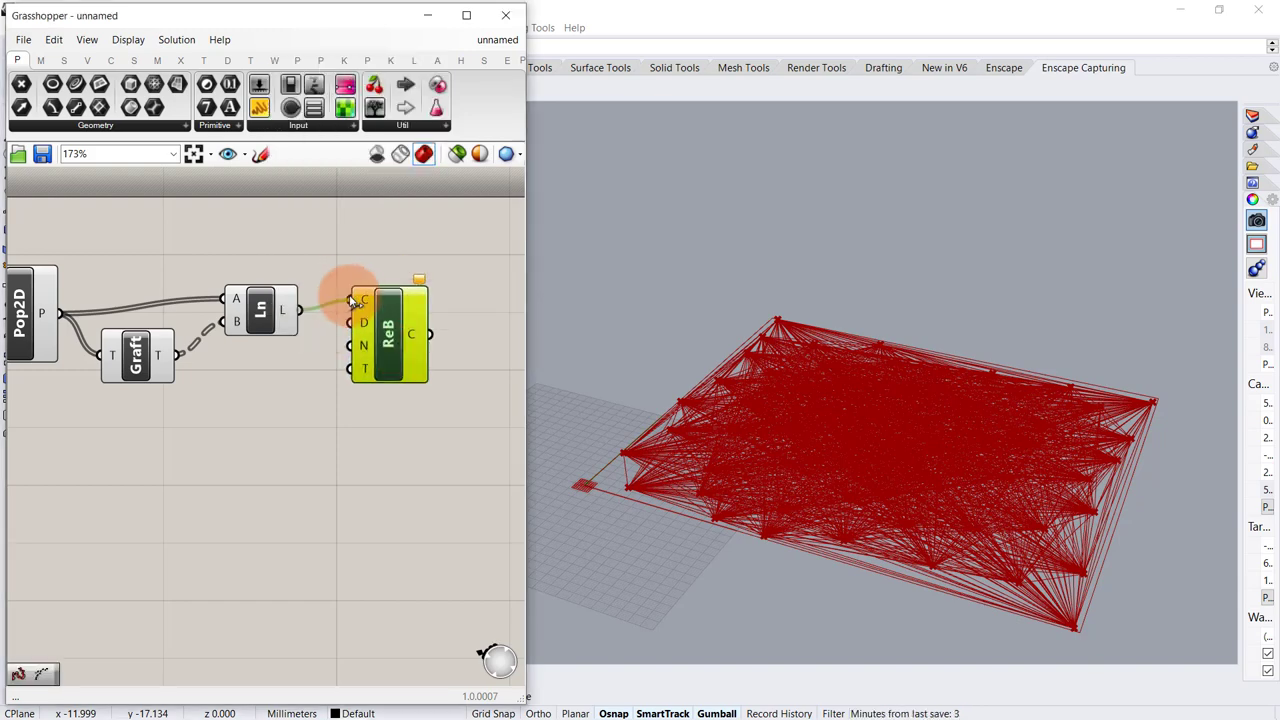
{"action": "left_click_drag", "start_coordinate": [352, 302], "coordinate": [353, 302]}
{"action": "left_click_drag", "start_coordinate": [398, 350], "coordinate": [399, 368]}
{"action": "left_click", "coordinate": [316, 497]}
{"action": "scroll", "coordinate": [266, 279], "scroll_direction": "down", "scroll_amount": 2}
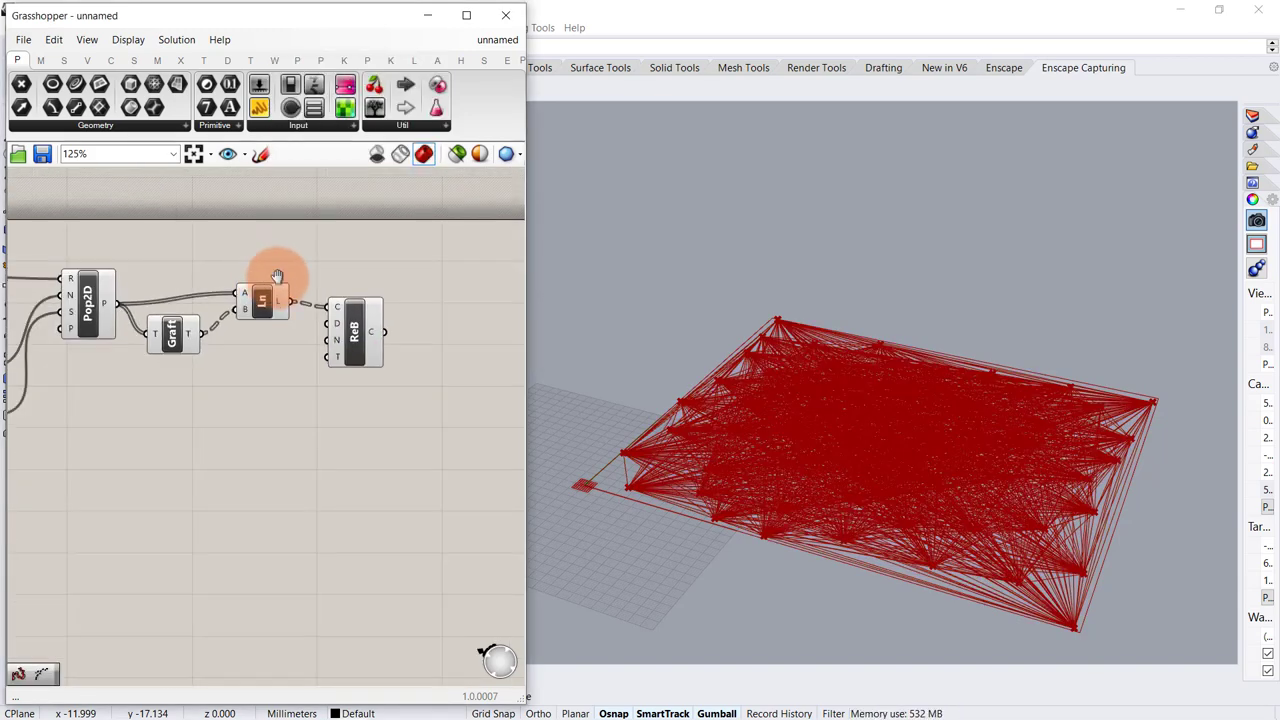
Hide the viewport previews of all components before Rebuild Curve, from the rectangle through Populate 2D, Graft Tree and Line
{"action": "right_click_drag", "start_coordinate": [277, 276], "coordinate": [341, 287]}
{"action": "scroll", "coordinate": [341, 287], "scroll_direction": "down", "scroll_amount": 2}
{"action": "scroll", "coordinate": [330, 252], "scroll_direction": "down", "scroll_amount": 2}
{"action": "left_click_drag", "start_coordinate": [331, 251], "coordinate": [22, 560]}
{"action": "middle_click", "coordinate": [123, 447]}
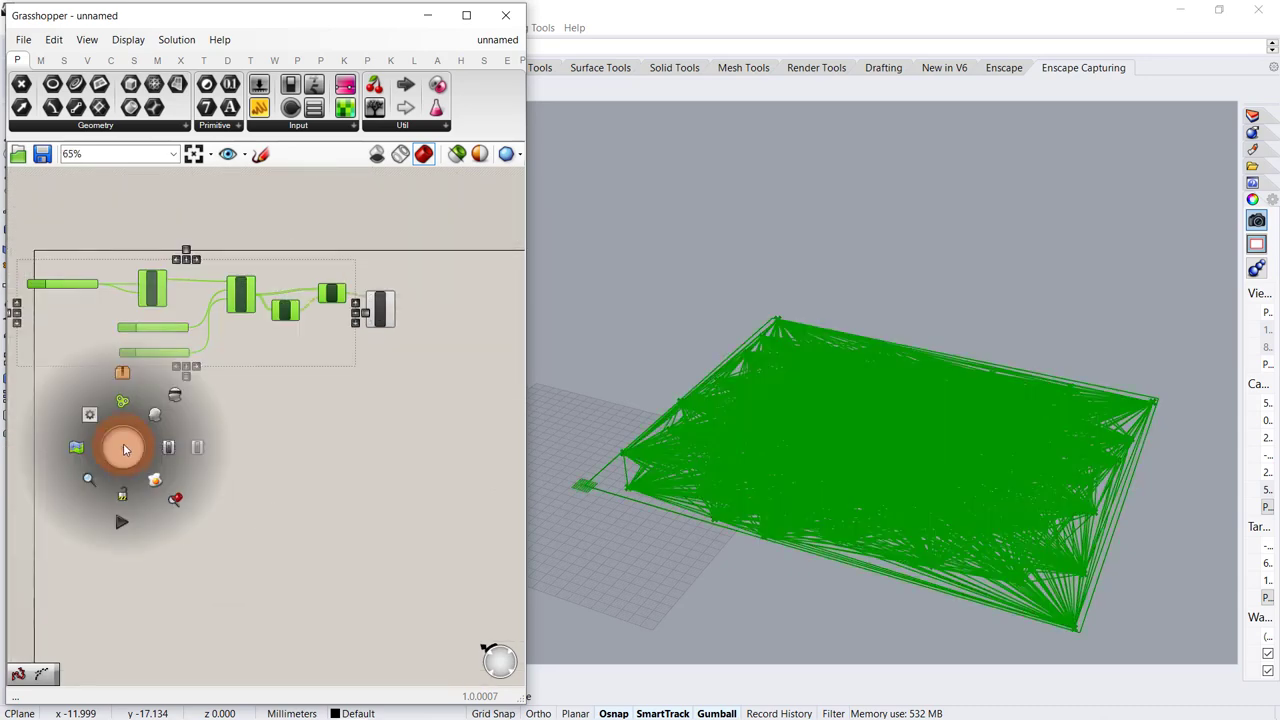
{"action": "left_click", "coordinate": [175, 397]}
{"action": "left_click", "coordinate": [292, 378]}
Reparameterize the curve output of the Rebuild Curve component
{"action": "scroll", "coordinate": [372, 282], "scroll_direction": "up", "scroll_amount": 7}
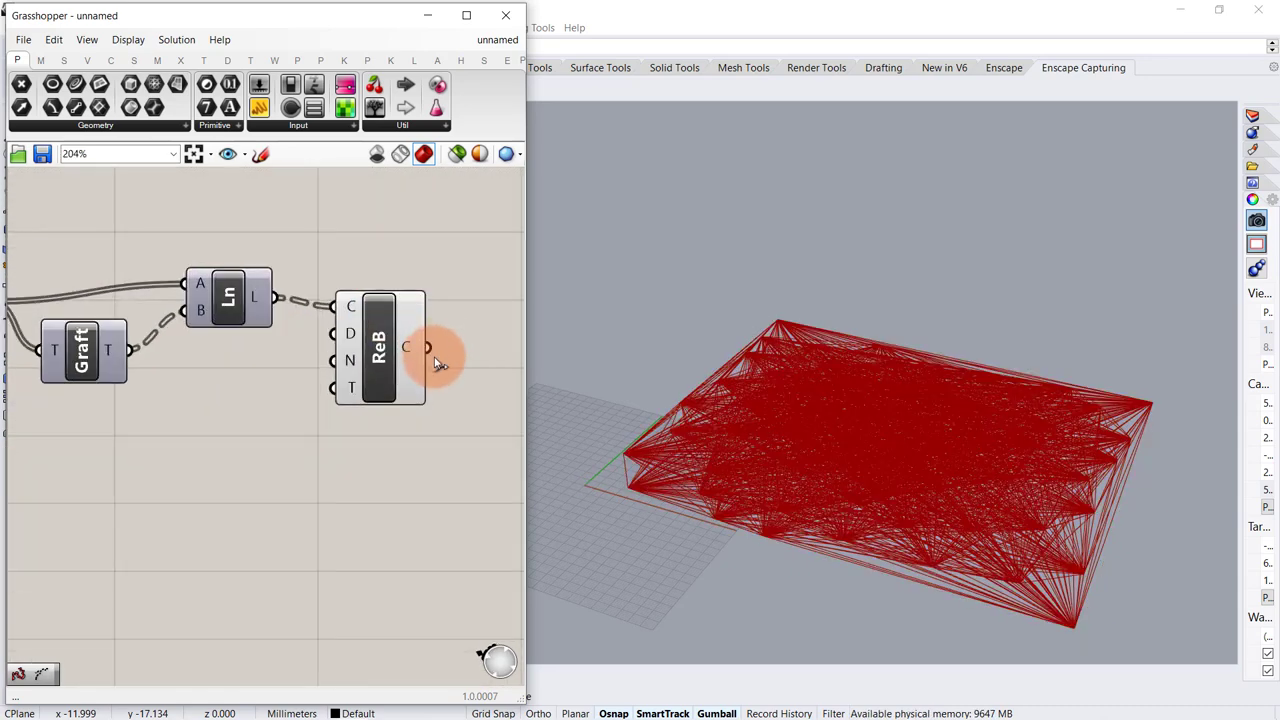
{"action": "right_click_drag", "start_coordinate": [472, 345], "coordinate": [340, 351]}
{"action": "right_click", "coordinate": [274, 356]}
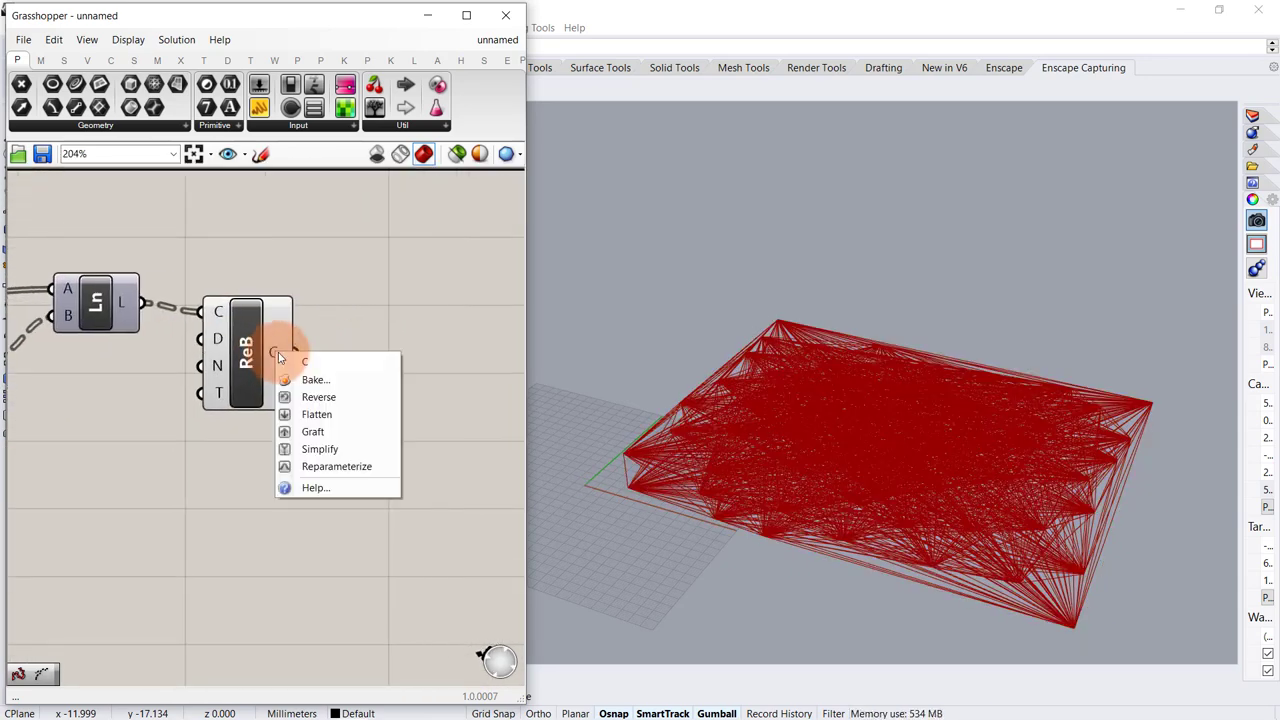
{"action": "left_click", "coordinate": [346, 469]}
Add a Shatter component after Rebuild Curve and connect the rebuilt curves to its C input
{"action": "double_click", "coordinate": [397, 369]}
{"action": "type", "text": "sha"}
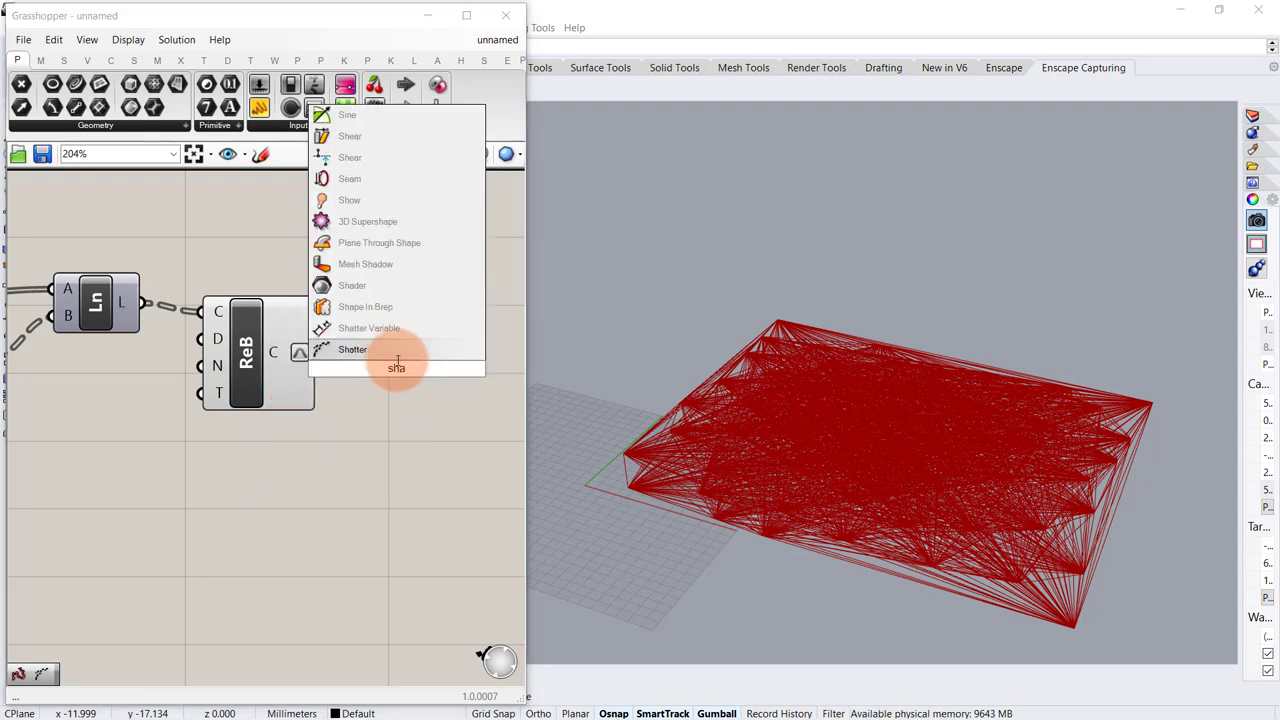
{"action": "left_click", "coordinate": [368, 350]}
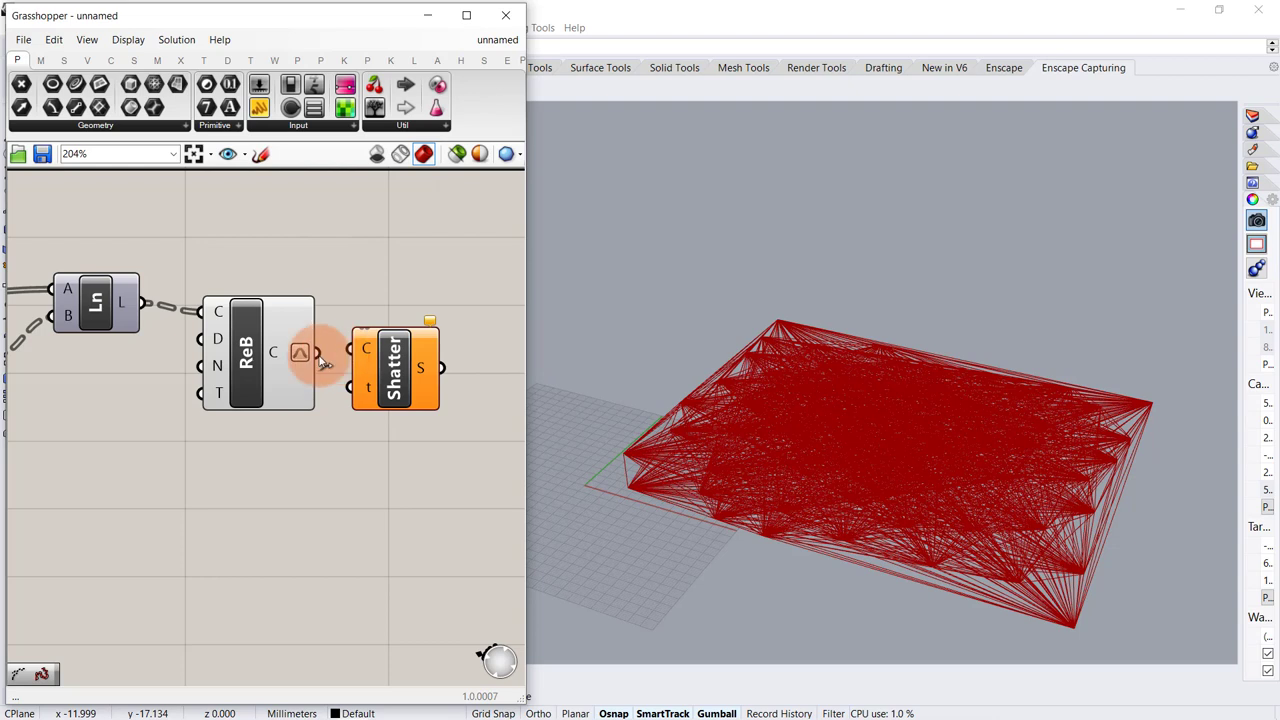
{"action": "left_click_drag", "start_coordinate": [411, 400], "coordinate": [444, 461]}
Add a Range component below Rebuild Curve and connect its output to the t input of Shatter
{"action": "double_click", "coordinate": [226, 504]}
{"action": "type", "text": "ra"}
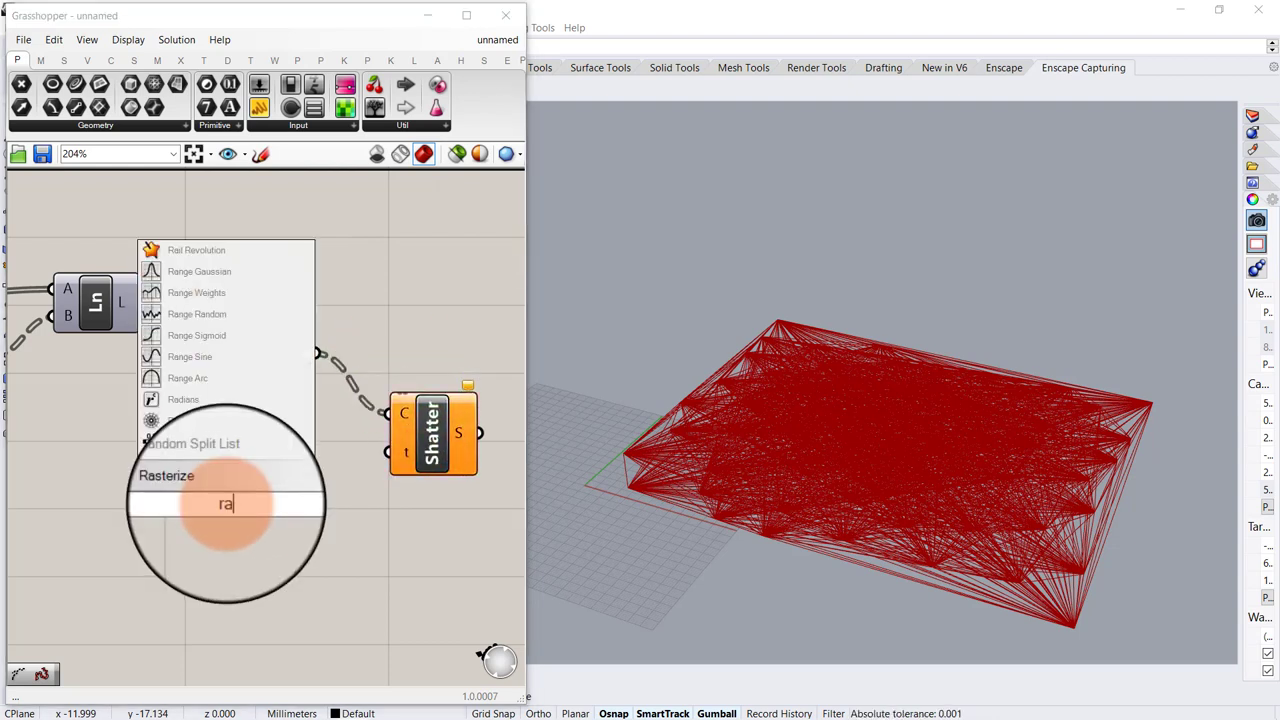
{"action": "type", "text": "nge"}
{"action": "left_click", "coordinate": [223, 446]}
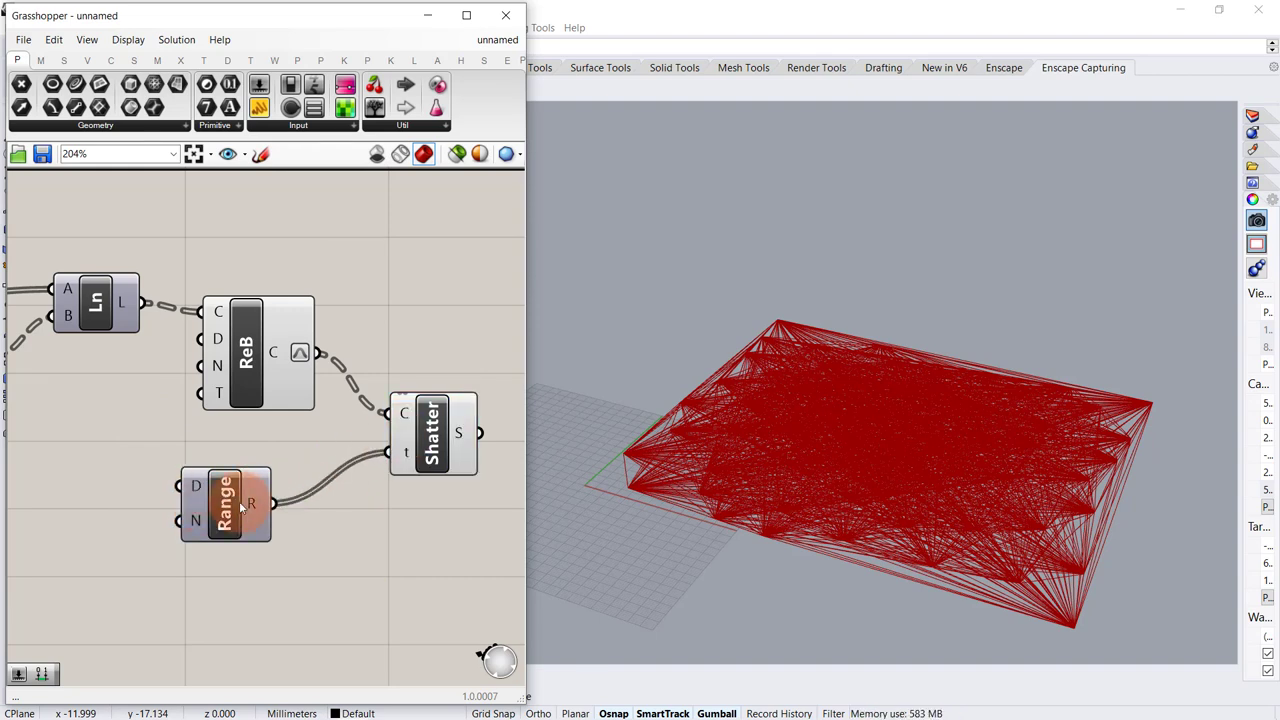
{"action": "left_click_drag", "start_coordinate": [237, 505], "coordinate": [275, 512]}
{"action": "left_click_drag", "start_coordinate": [443, 432], "coordinate": [435, 405]}
Add an Evaluate Curve component after Shatter and connect the shattered segments to its C input
{"action": "right_click_drag", "start_coordinate": [429, 347], "coordinate": [252, 332]}
{"action": "double_click", "coordinate": [371, 392]}
{"action": "type", "text": "eval"}
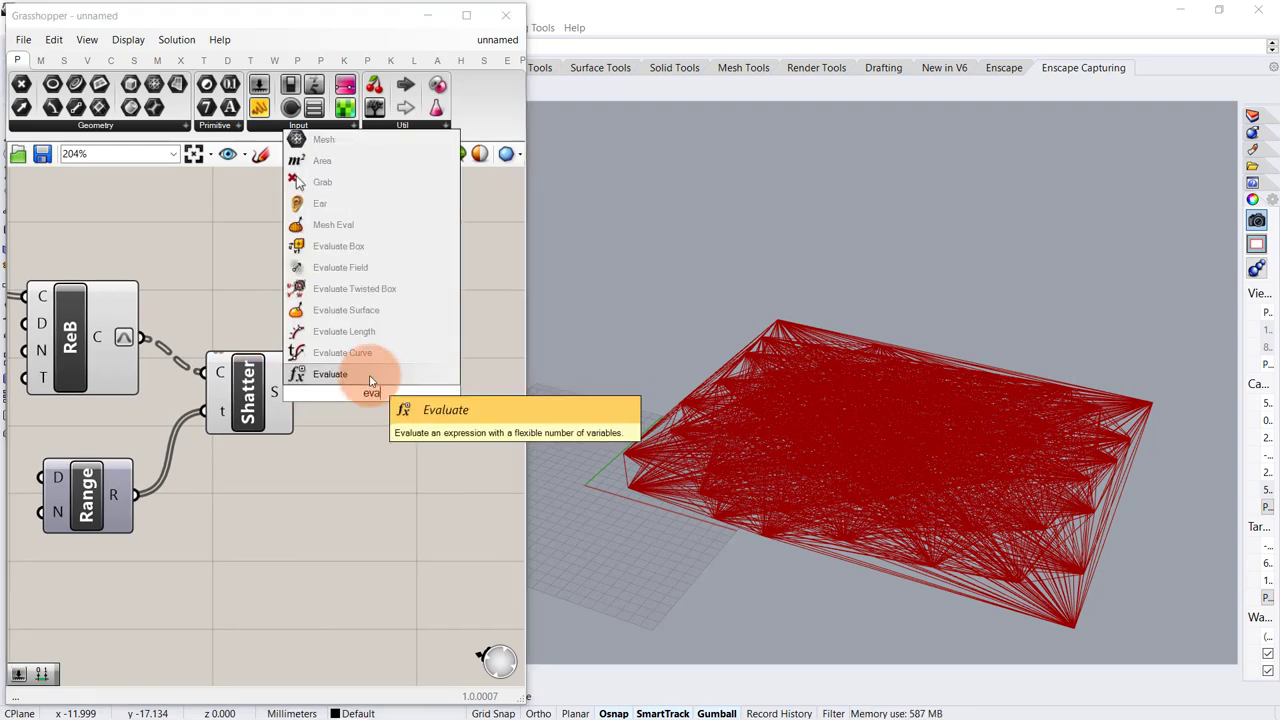
{"action": "key", "text": "Up"}
{"action": "key", "text": "Return"}
{"action": "left_click", "coordinate": [315, 409]}
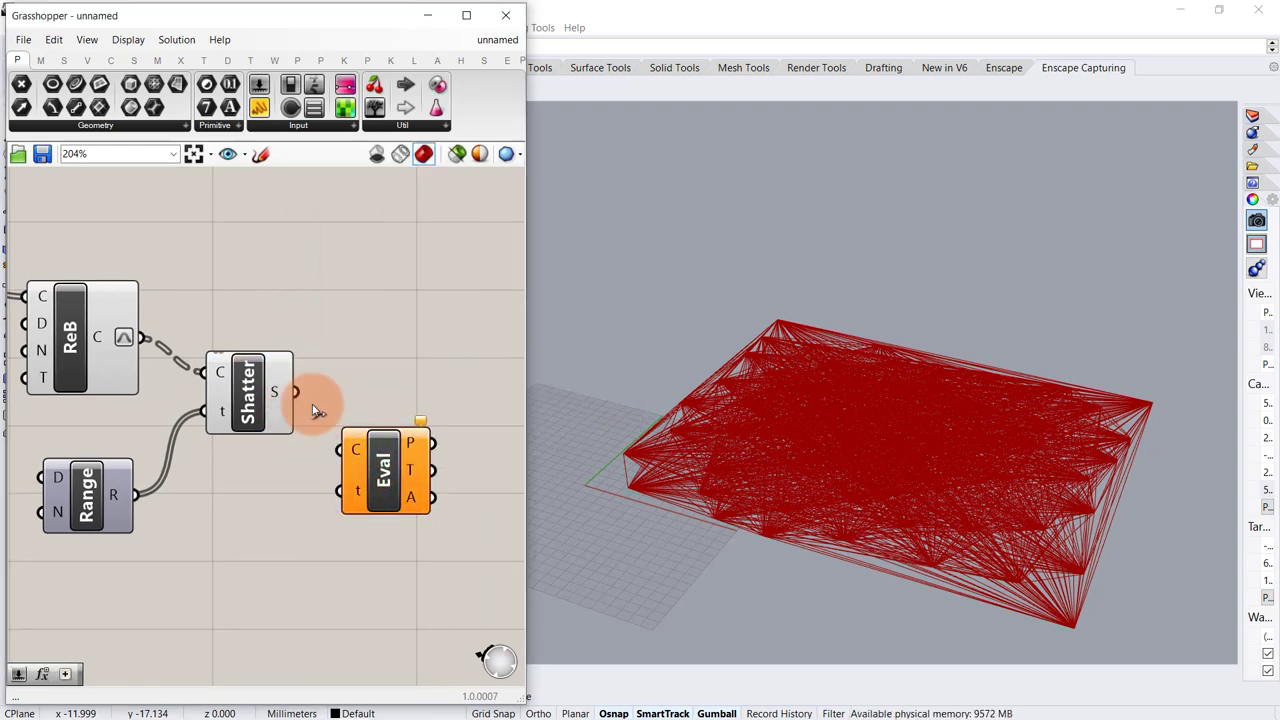
Reparameterize the curve input of the Evaluate Curve component
{"action": "right_click", "coordinate": [358, 452]}
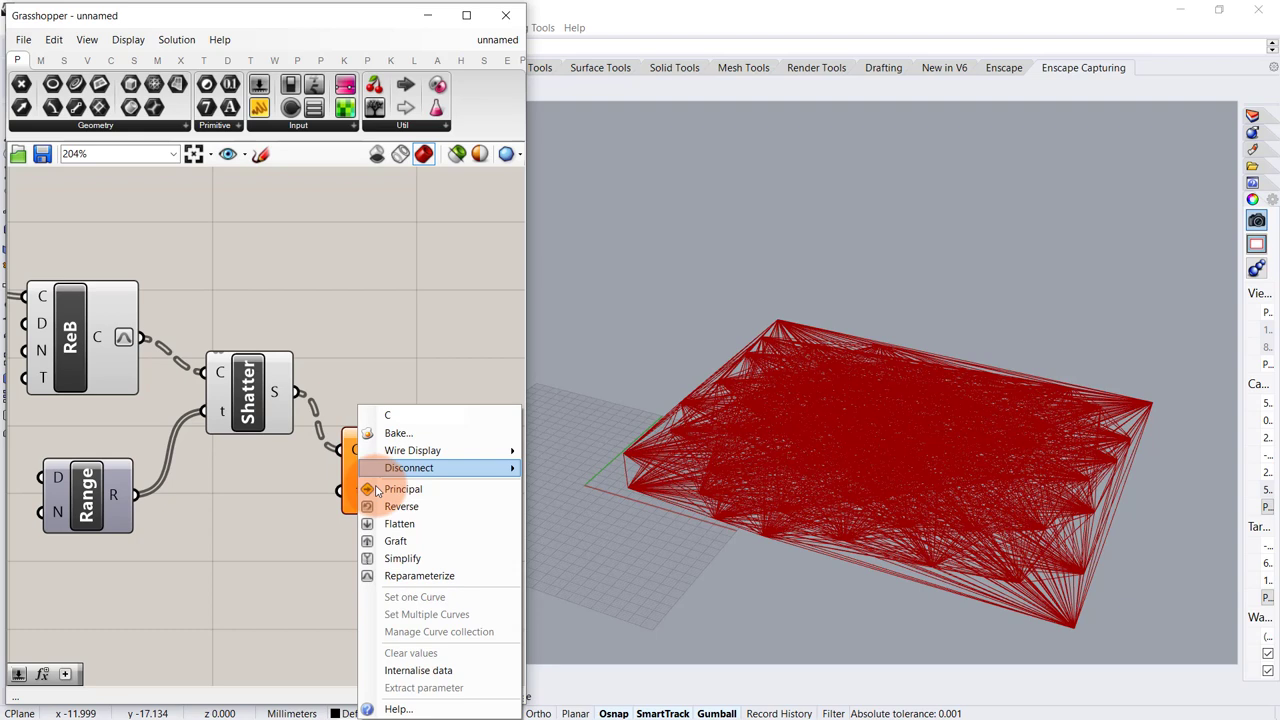
{"action": "left_click", "coordinate": [366, 574]}
{"action": "left_click", "coordinate": [222, 577]}
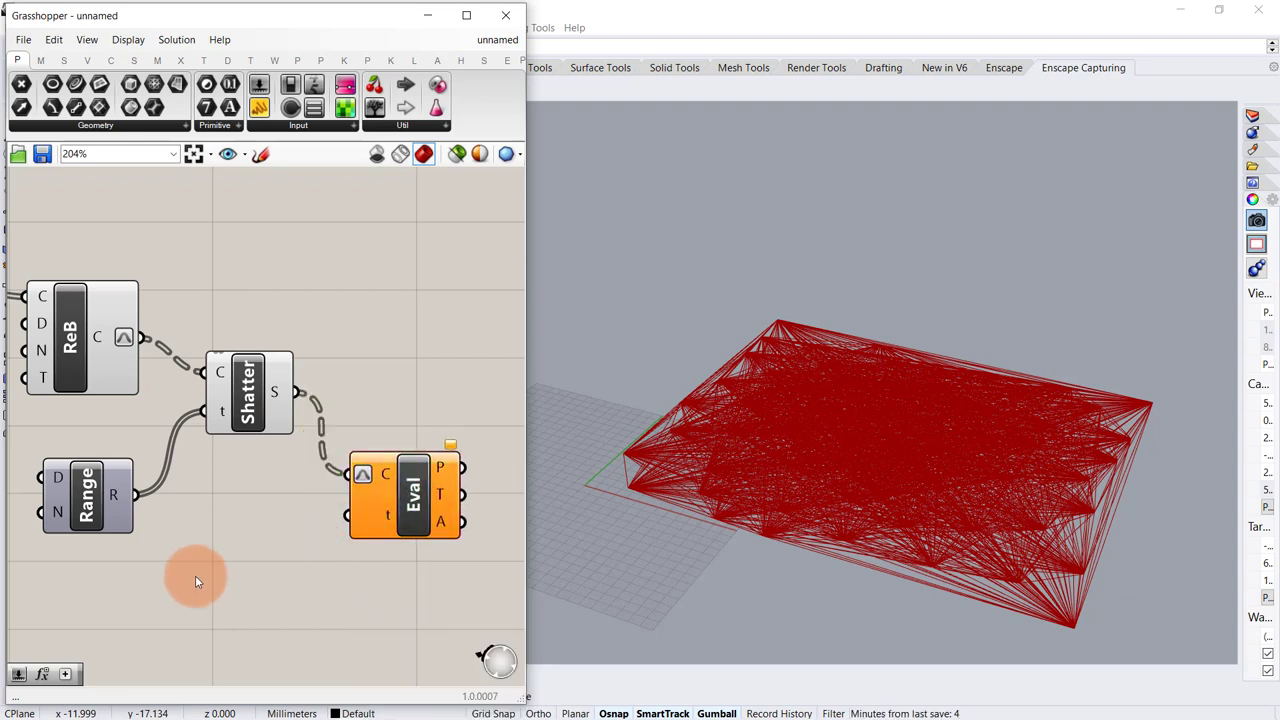
Create a number slider with value 0.5 and connect it to the t input of Evaluate Curve
{"action": "double_click", "coordinate": [195, 575]}
{"action": "type", "text": "0"}
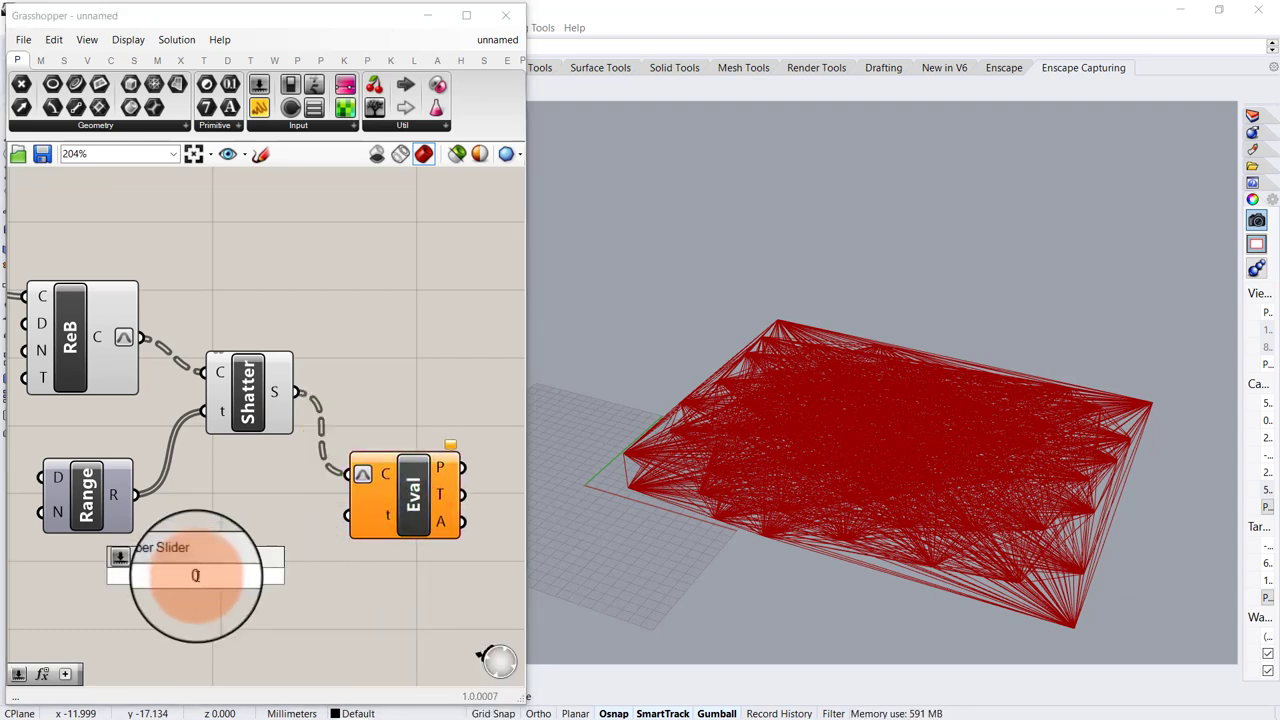
{"action": "type", "text": ".5"}
{"action": "key", "text": "Return"}
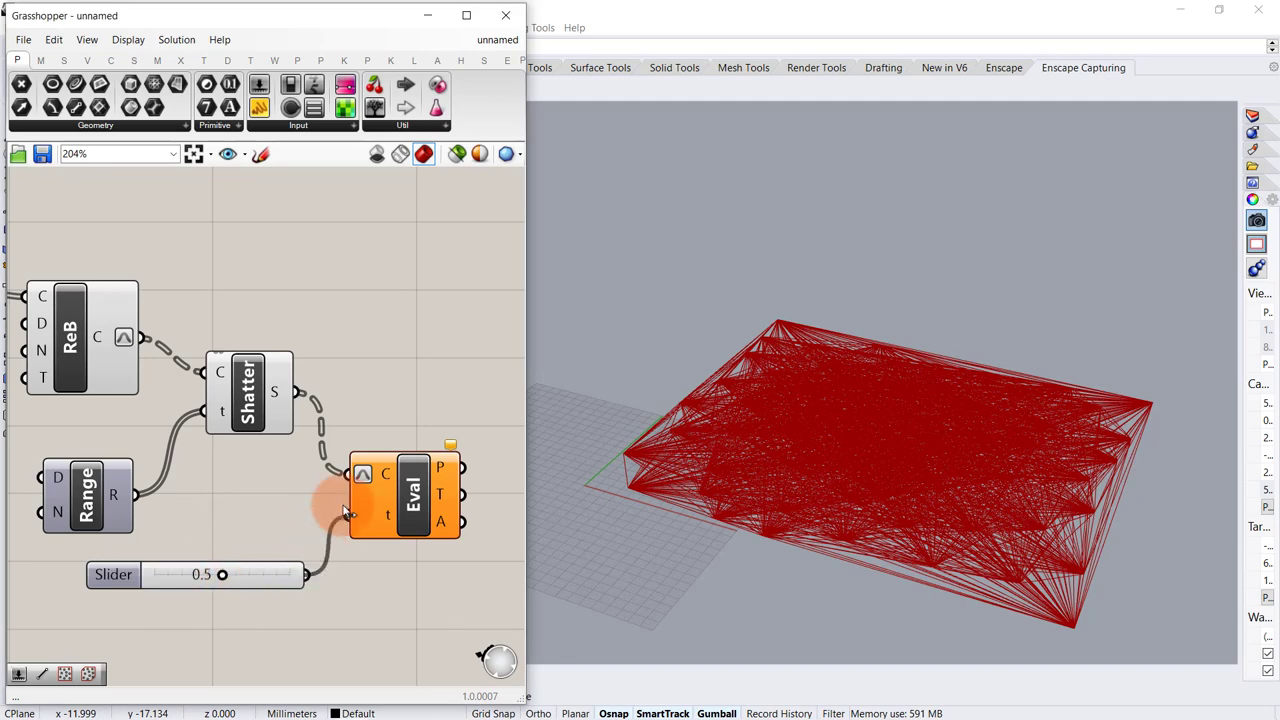
{"action": "left_click_drag", "start_coordinate": [345, 512], "coordinate": [346, 513]}
Hide the viewport previews of the Rebuild Curve and Shatter components
{"action": "scroll", "coordinate": [326, 426], "scroll_direction": "down", "scroll_amount": 2}
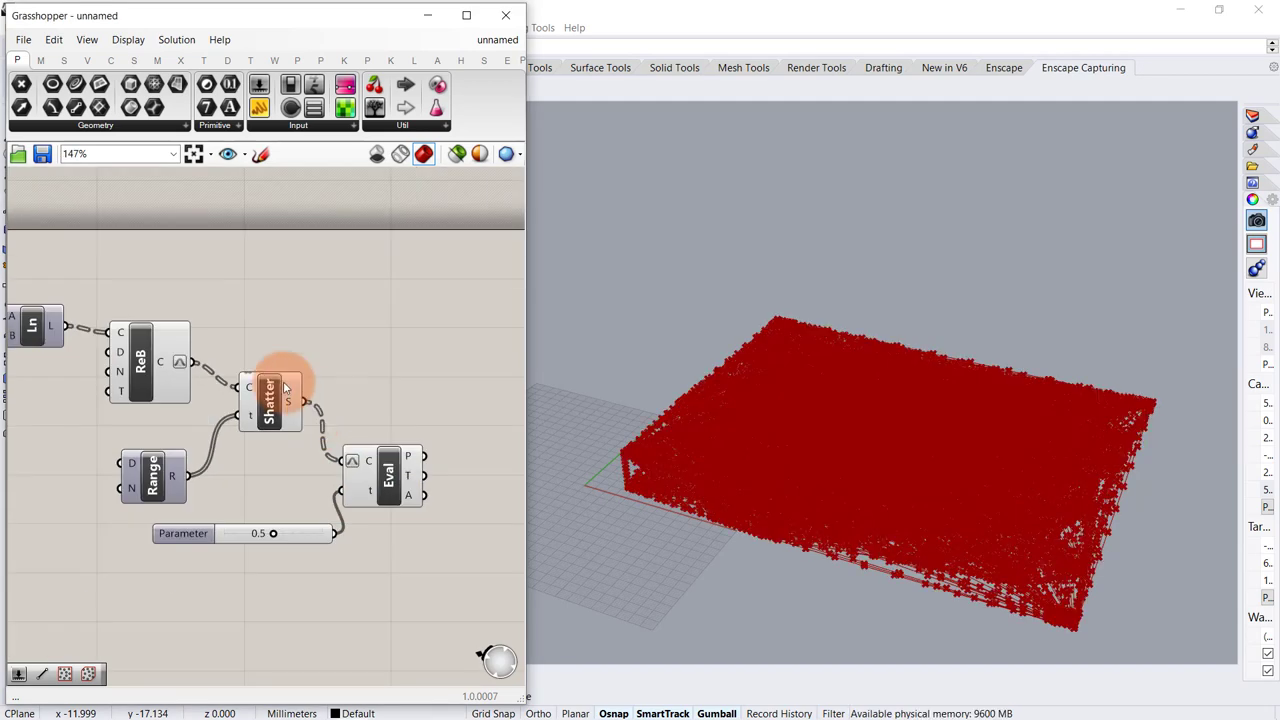
{"action": "right_click_drag", "start_coordinate": [283, 376], "coordinate": [345, 385]}
{"action": "scroll", "coordinate": [345, 383], "scroll_direction": "down", "scroll_amount": 2}
{"action": "left_click_drag", "start_coordinate": [362, 336], "coordinate": [232, 453]}
{"action": "middle_click", "coordinate": [246, 441]}
{"action": "left_click", "coordinate": [275, 409]}
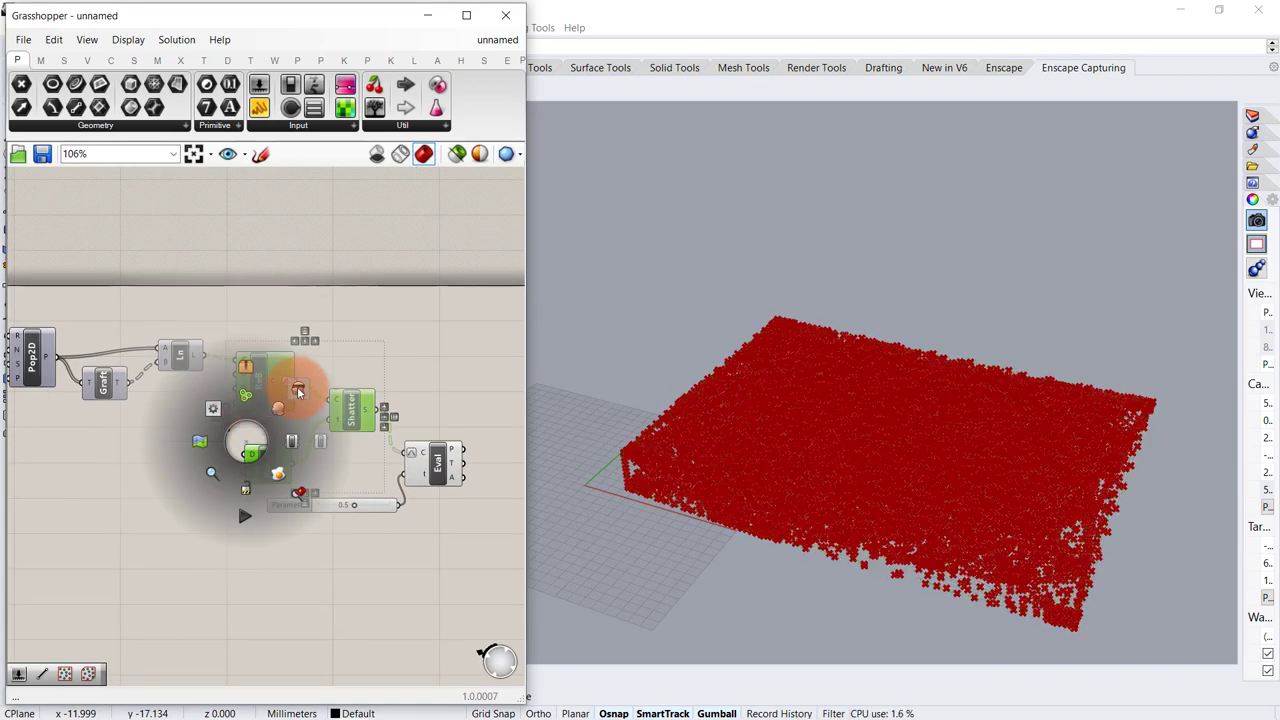
Add an Image Sampler and place it on the free canvas beyond the Evaluate Curve component
{"action": "right_click_drag", "start_coordinate": [786, 374], "coordinate": [857, 466]}
{"action": "scroll", "coordinate": [853, 471], "scroll_direction": "up", "scroll_amount": 3}
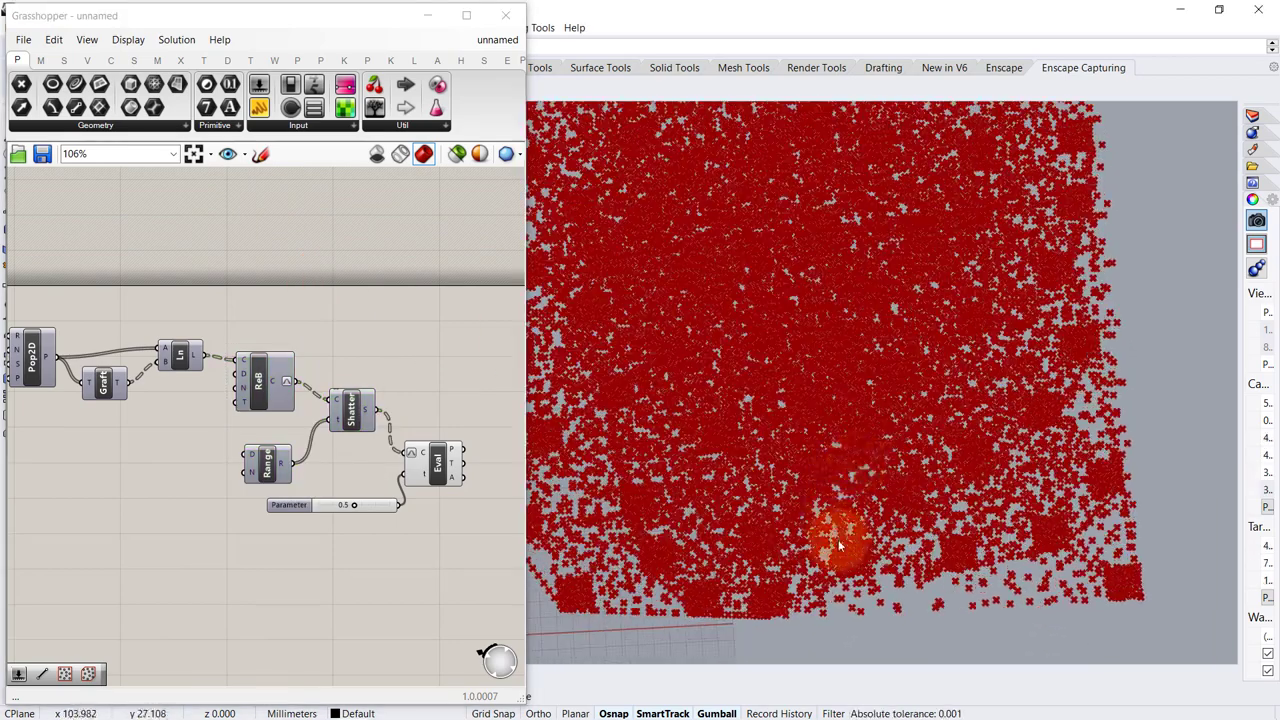
{"action": "scroll", "coordinate": [835, 543], "scroll_direction": "down", "scroll_amount": 4}
{"action": "right_click_drag", "start_coordinate": [833, 546], "coordinate": [826, 543]}
{"action": "right_click_drag", "start_coordinate": [365, 475], "coordinate": [209, 451]}
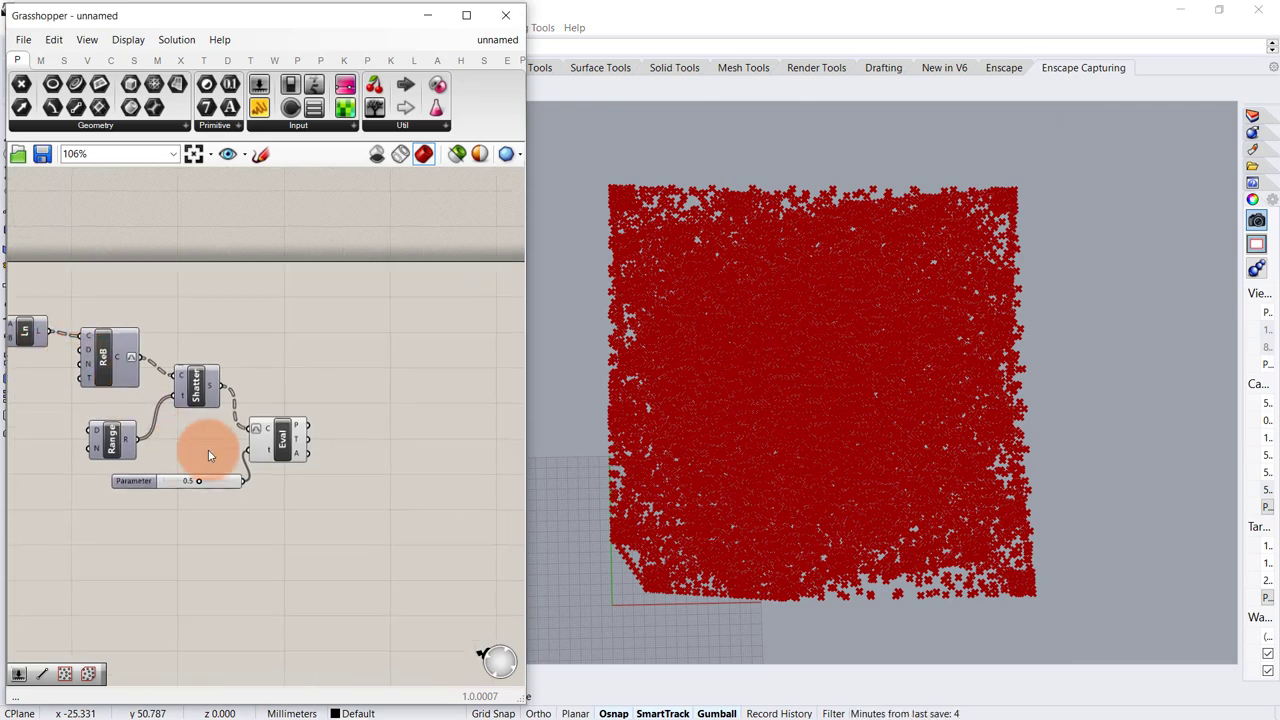
{"action": "scroll", "coordinate": [277, 450], "scroll_direction": "up", "scroll_amount": 4}
{"action": "right_click_drag", "start_coordinate": [391, 443], "coordinate": [307, 412]}
{"action": "double_click", "coordinate": [310, 388]}
{"action": "type", "text": "image"}
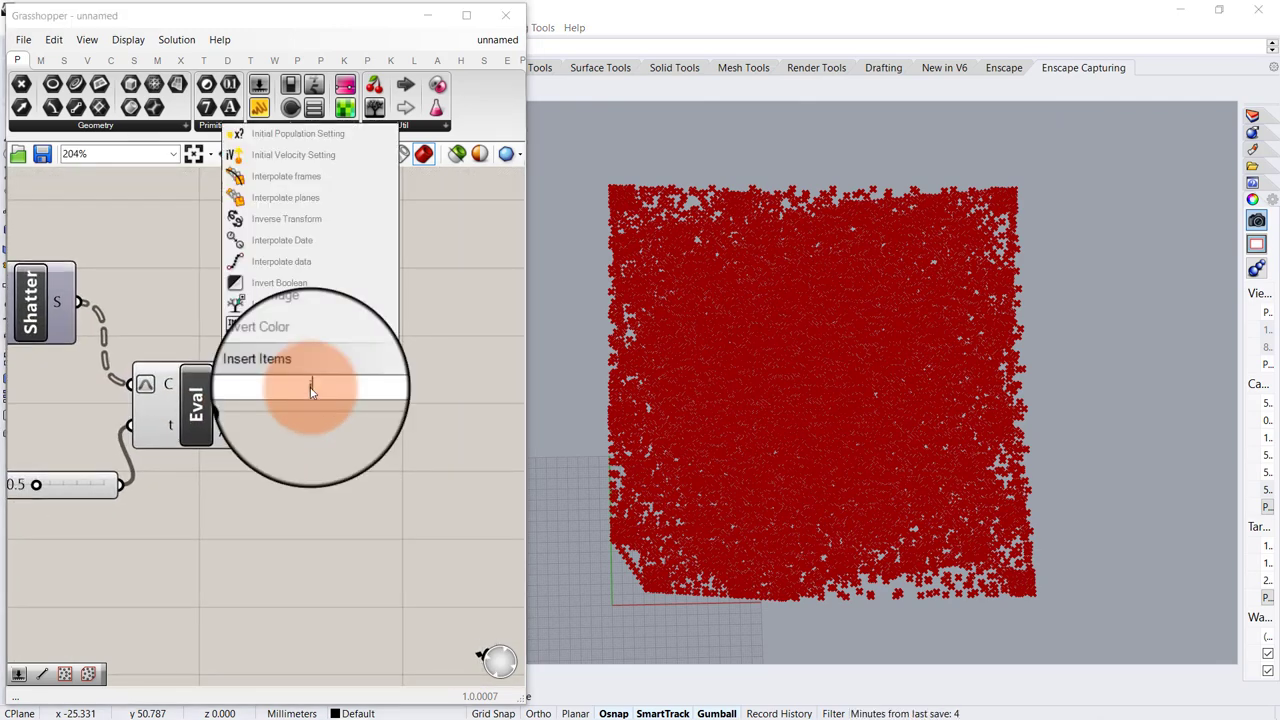
{"action": "left_click", "coordinate": [320, 362]}
{"action": "left_click_drag", "start_coordinate": [340, 376], "coordinate": [443, 400]}
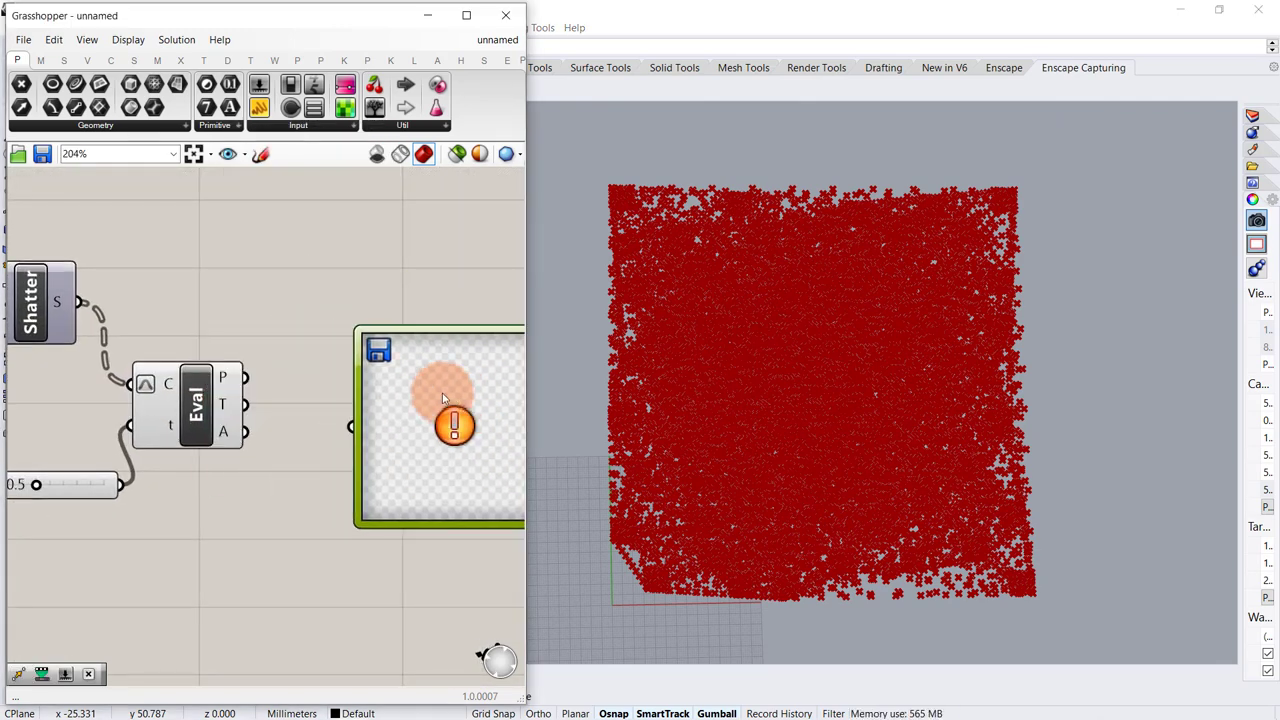
{"action": "right_click_drag", "start_coordinate": [443, 400], "coordinate": [286, 366]}
Load TS.jpg into the Image Sampler with X and Y domains 0 To 200, and connect the evaluated points to its input
{"action": "double_click", "coordinate": [310, 372]}
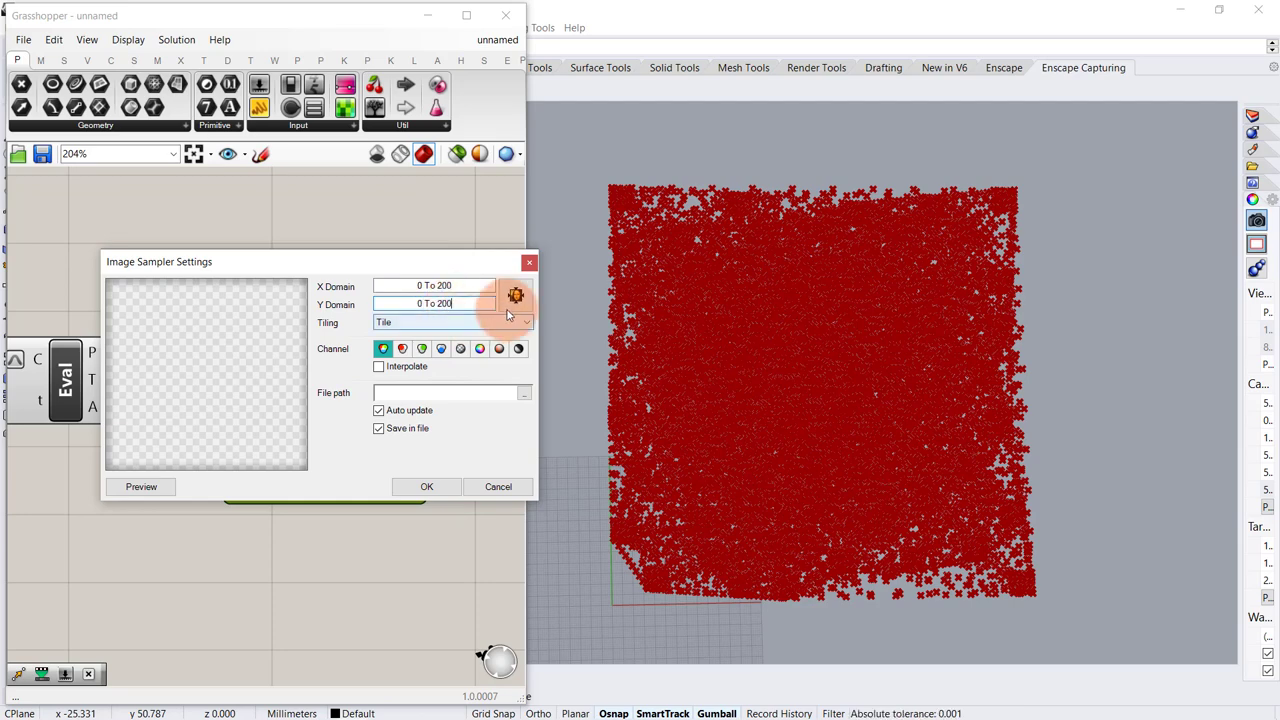
{"action": "left_click", "coordinate": [524, 393]}
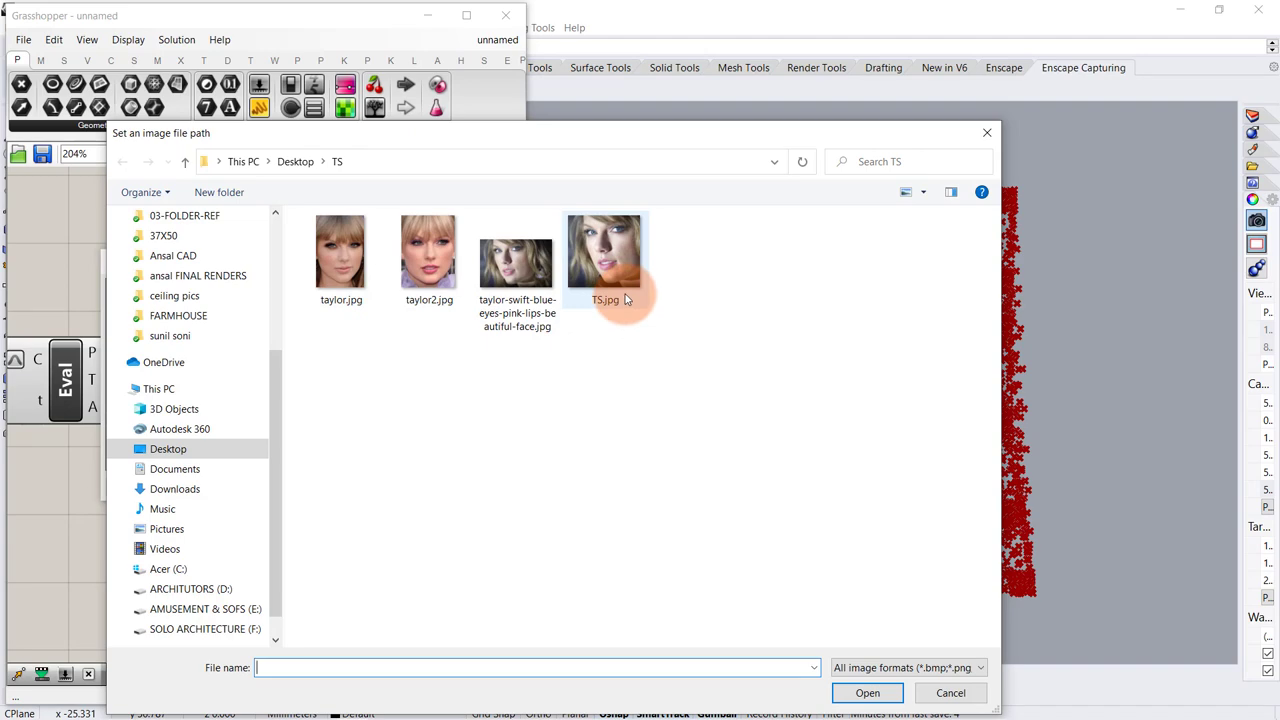
{"action": "double_click", "coordinate": [586, 266]}
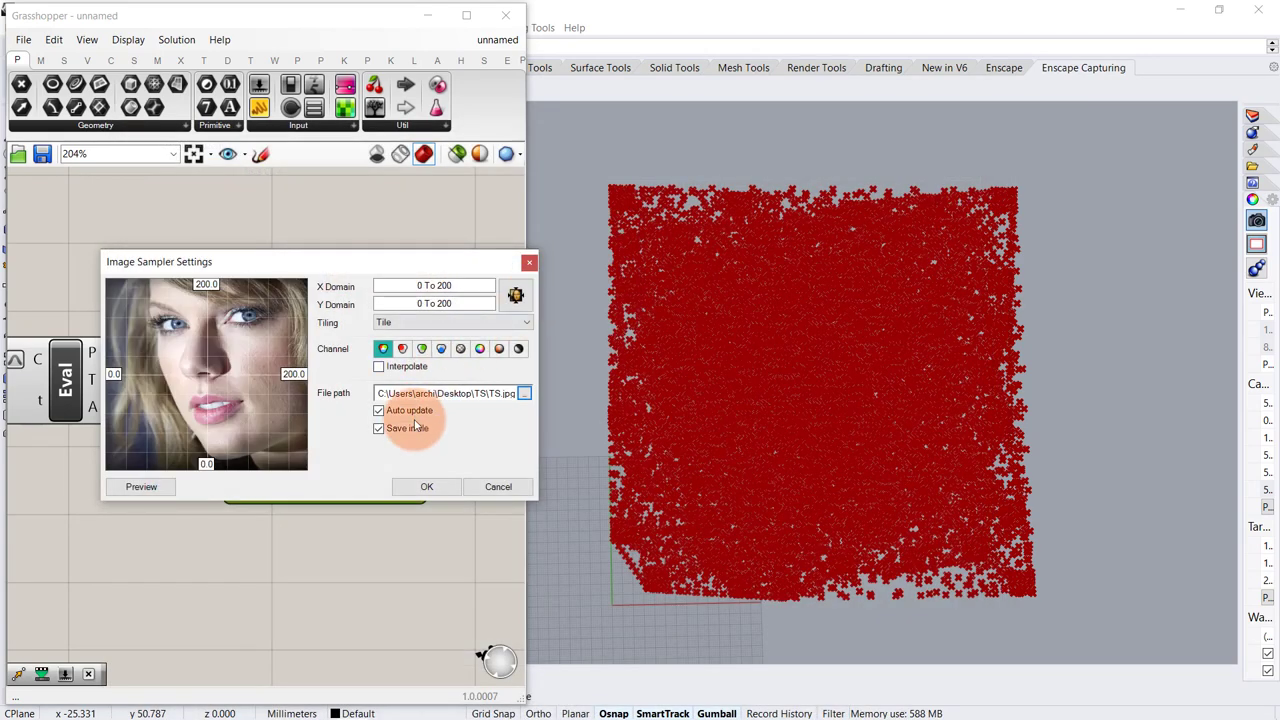
{"action": "left_click", "coordinate": [428, 485]}
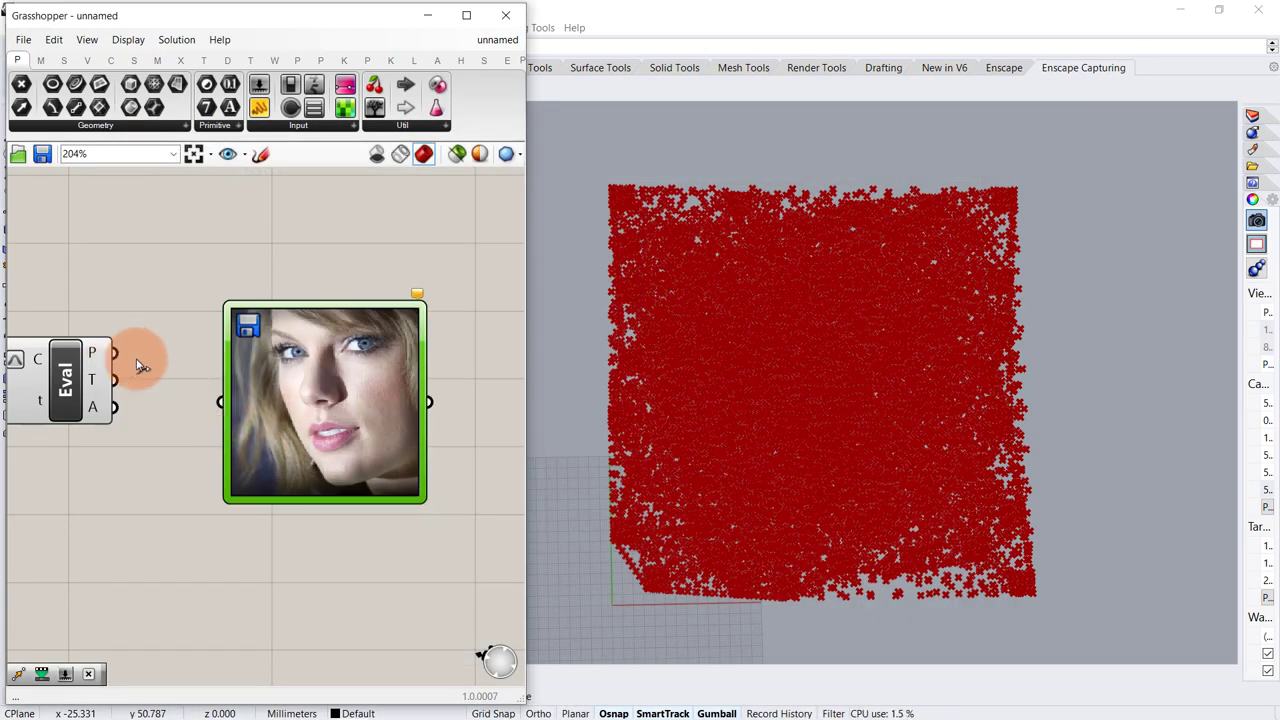
{"action": "left_click", "coordinate": [420, 309]}
Add a Custom Preview component, connecting the Image Sampler output to its M input and the shattered segments to its G input
{"action": "scroll", "coordinate": [277, 306], "scroll_direction": "down", "scroll_amount": 2}
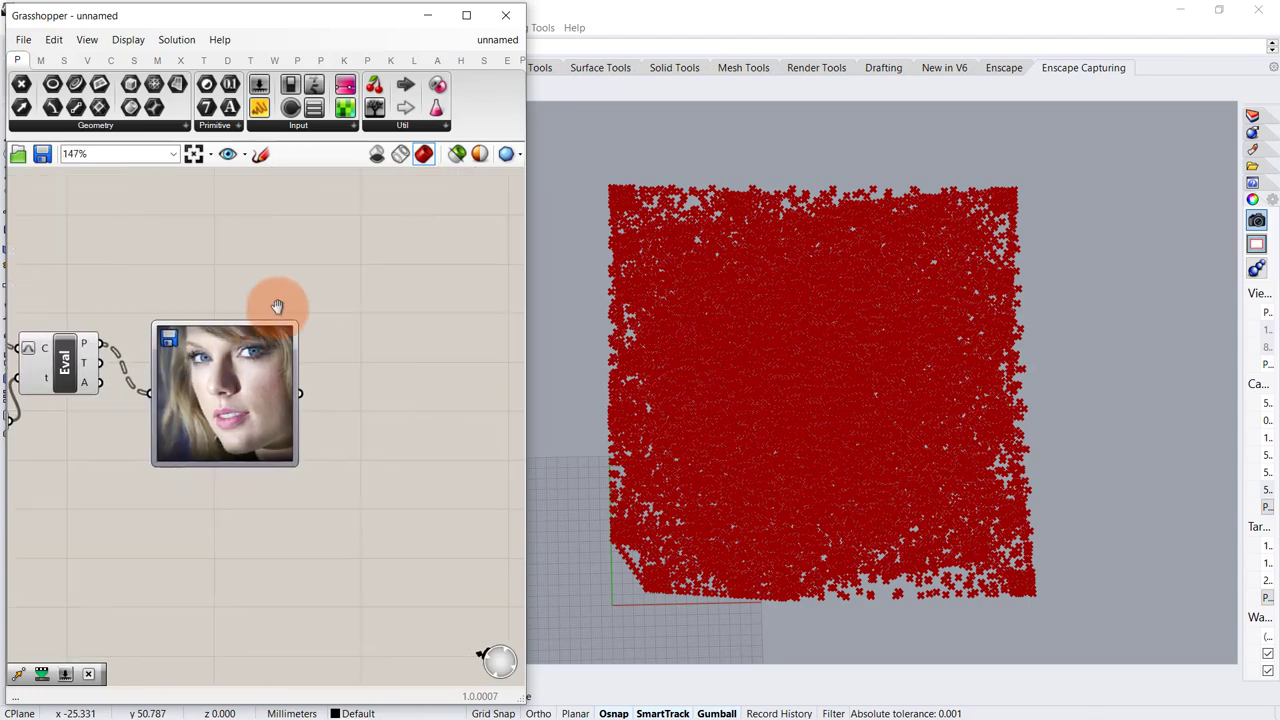
{"action": "double_click", "coordinate": [326, 297]}
{"action": "type", "text": "cus"}
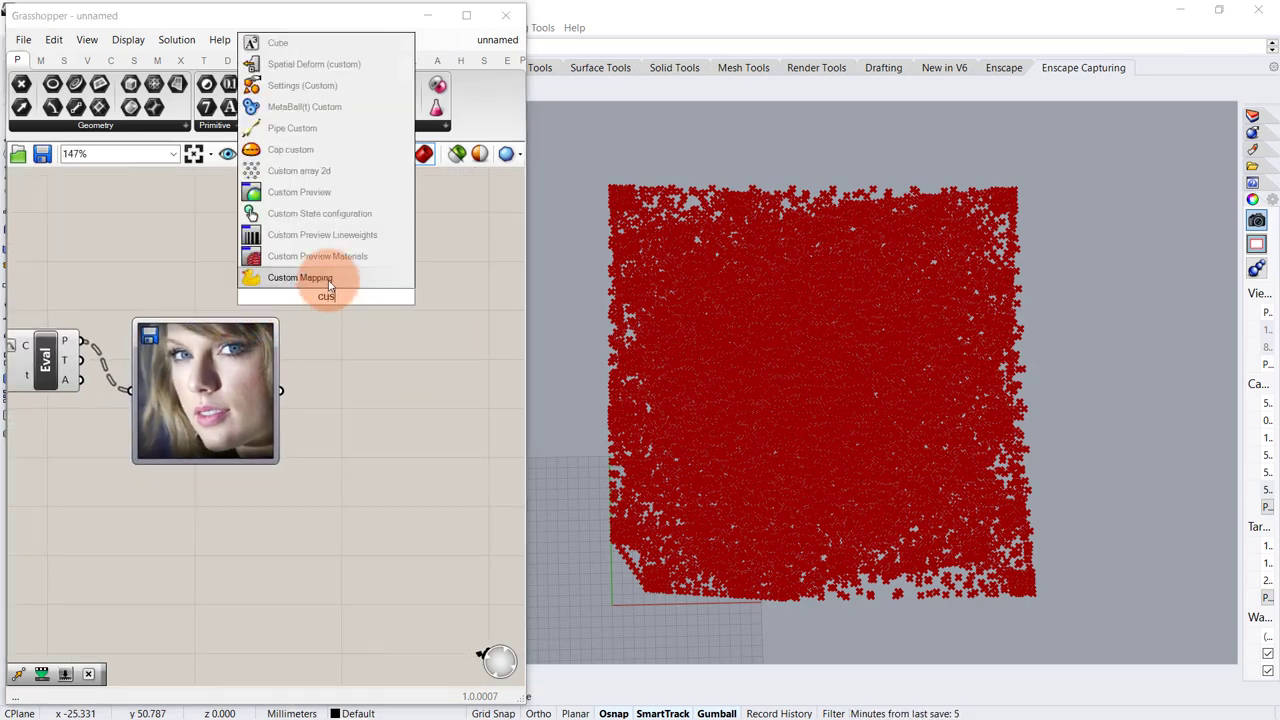
{"action": "left_click", "coordinate": [300, 192]}
{"action": "right_click_drag", "start_coordinate": [311, 274], "coordinate": [383, 289]}
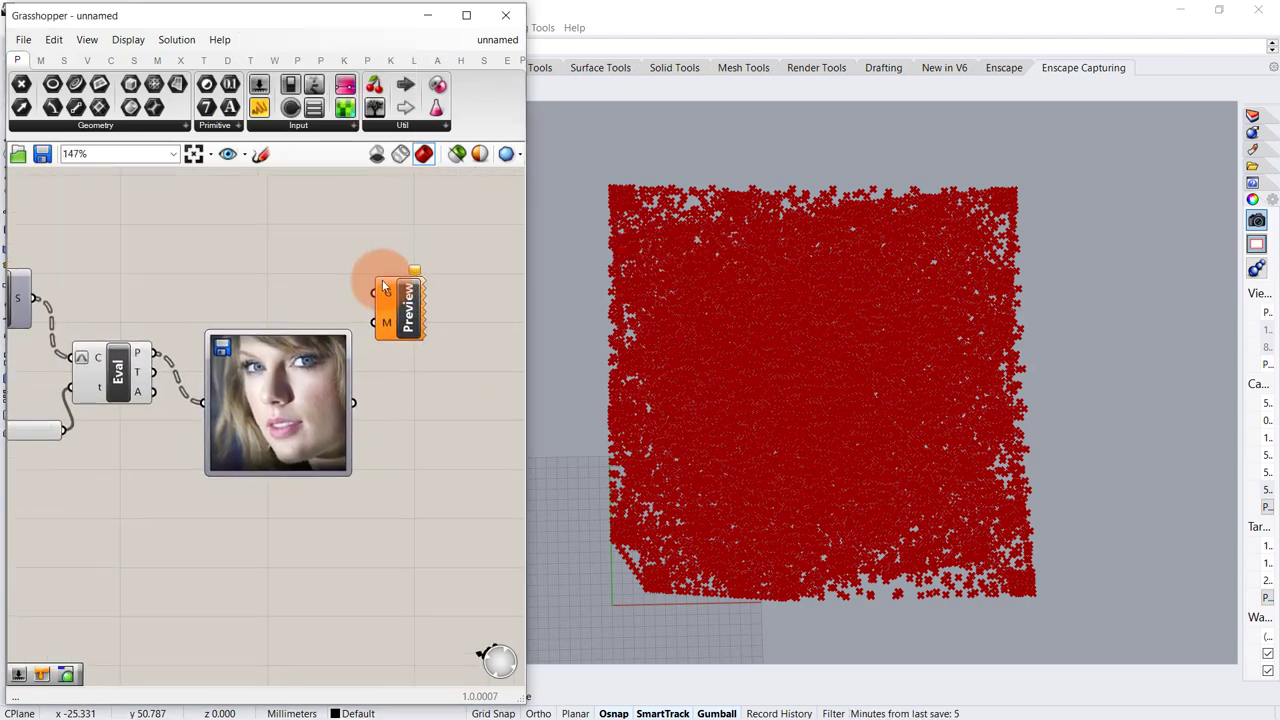
{"action": "right_click_drag", "start_coordinate": [150, 286], "coordinate": [197, 293]}
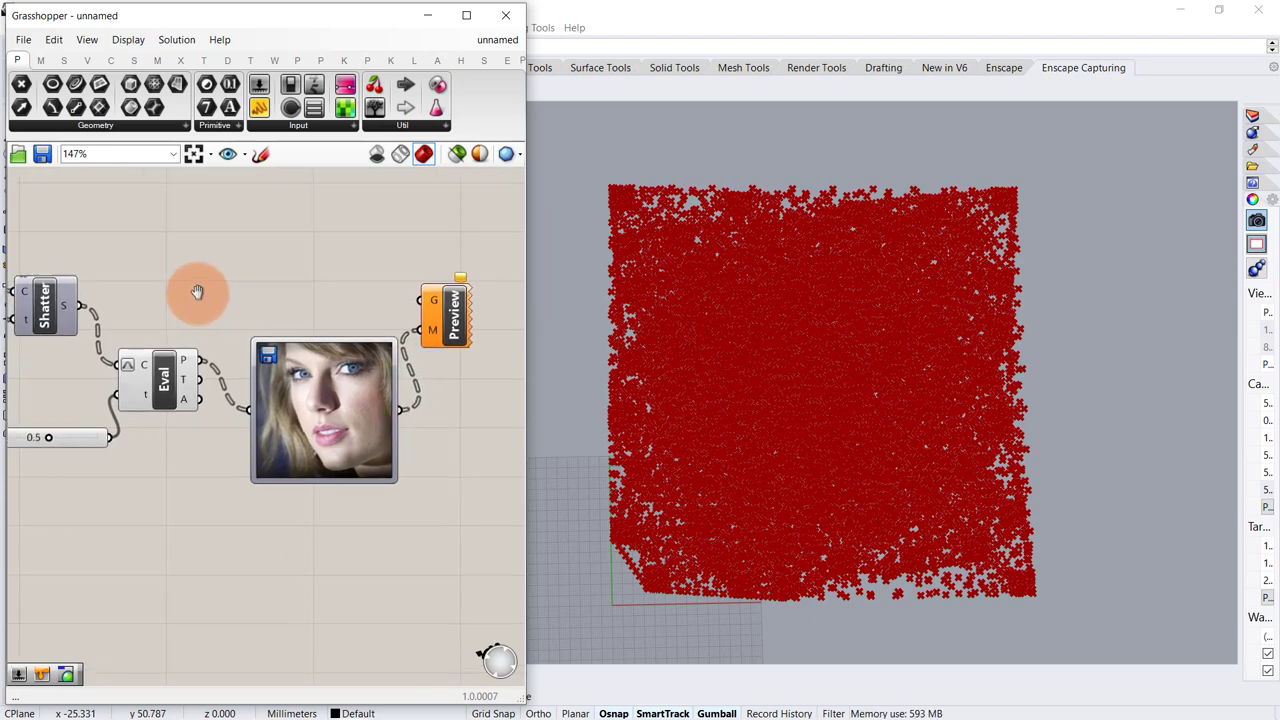
{"action": "left_click_drag", "start_coordinate": [240, 300], "coordinate": [430, 302]}
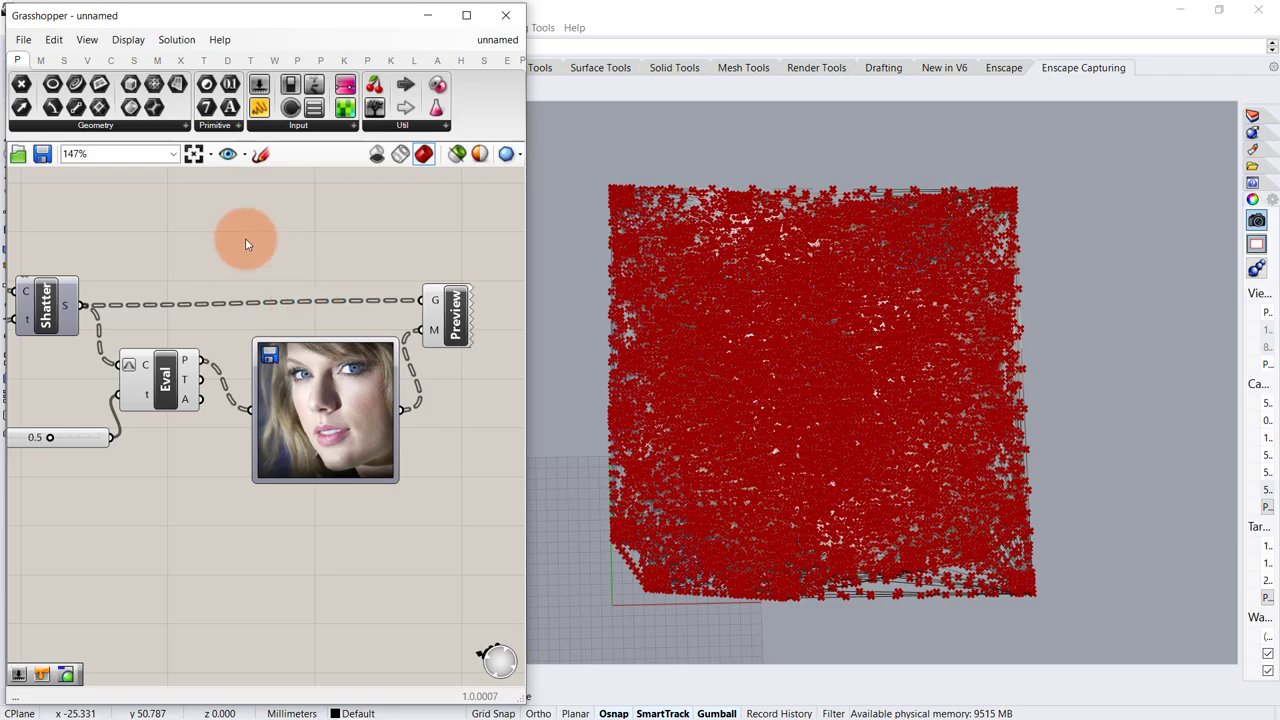
Hide the viewport preview of the Evaluate Curve points
{"action": "left_click_drag", "start_coordinate": [247, 244], "coordinate": [54, 512]}
{"action": "middle_click", "coordinate": [86, 491]}
{"action": "left_click", "coordinate": [137, 457]}
{"action": "left_click", "coordinate": [474, 476]}
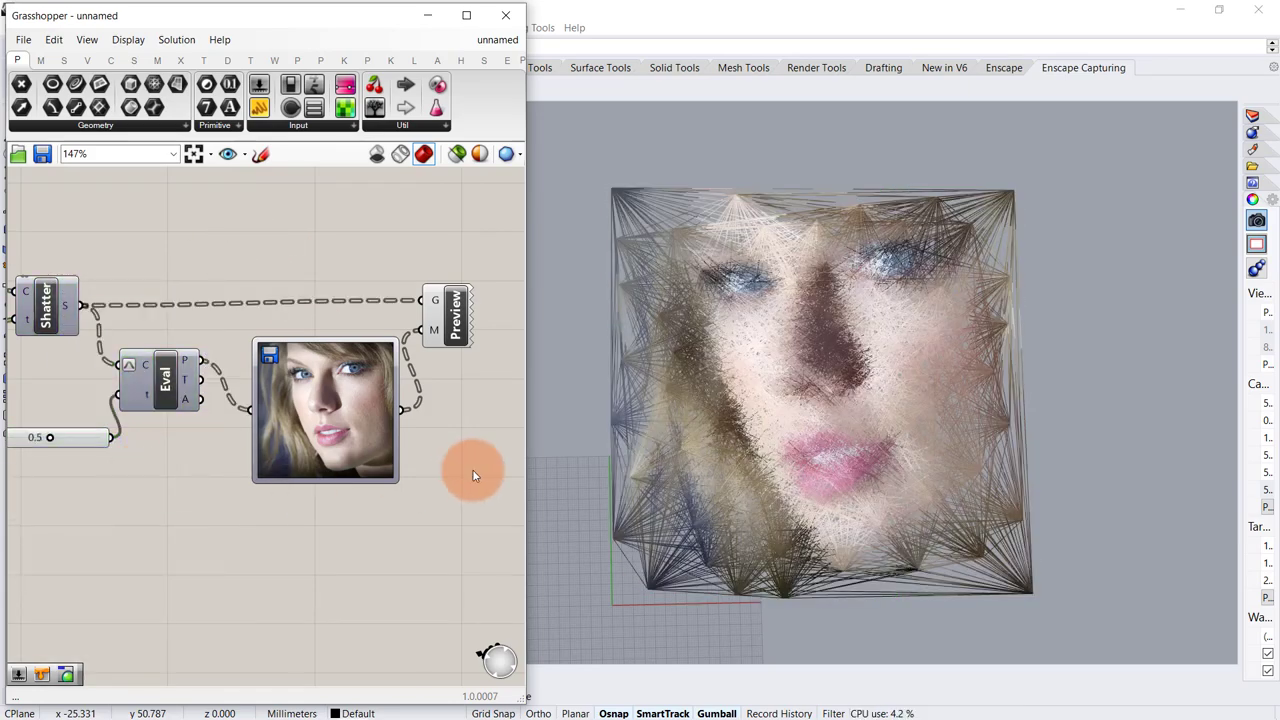
Examine the portrait of coloured lines in the Rhino viewport, both close up and as a whole
{"action": "scroll", "coordinate": [767, 394], "scroll_direction": "up", "scroll_amount": 6}
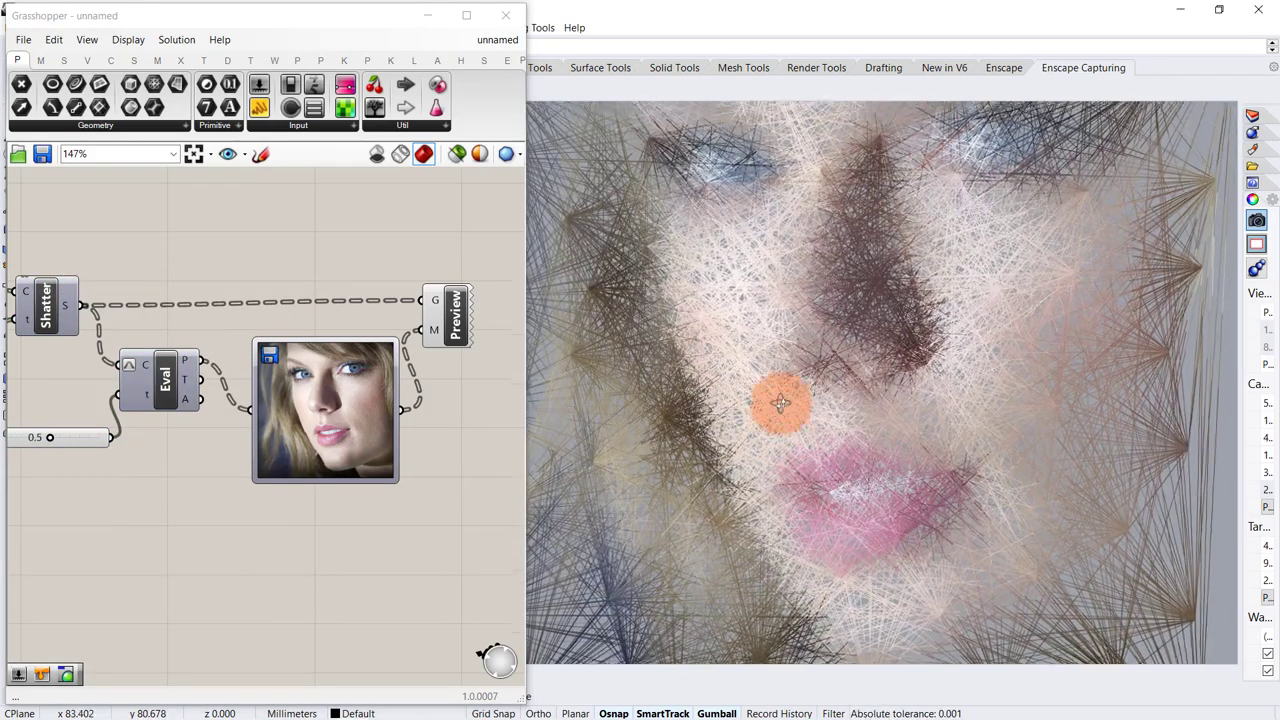
{"action": "right_click_drag", "start_coordinate": [793, 363], "coordinate": [795, 436]}
{"action": "scroll", "coordinate": [796, 438], "scroll_direction": "down", "scroll_amount": 6}
{"action": "right_click_drag", "start_coordinate": [857, 463], "coordinate": [856, 479]}
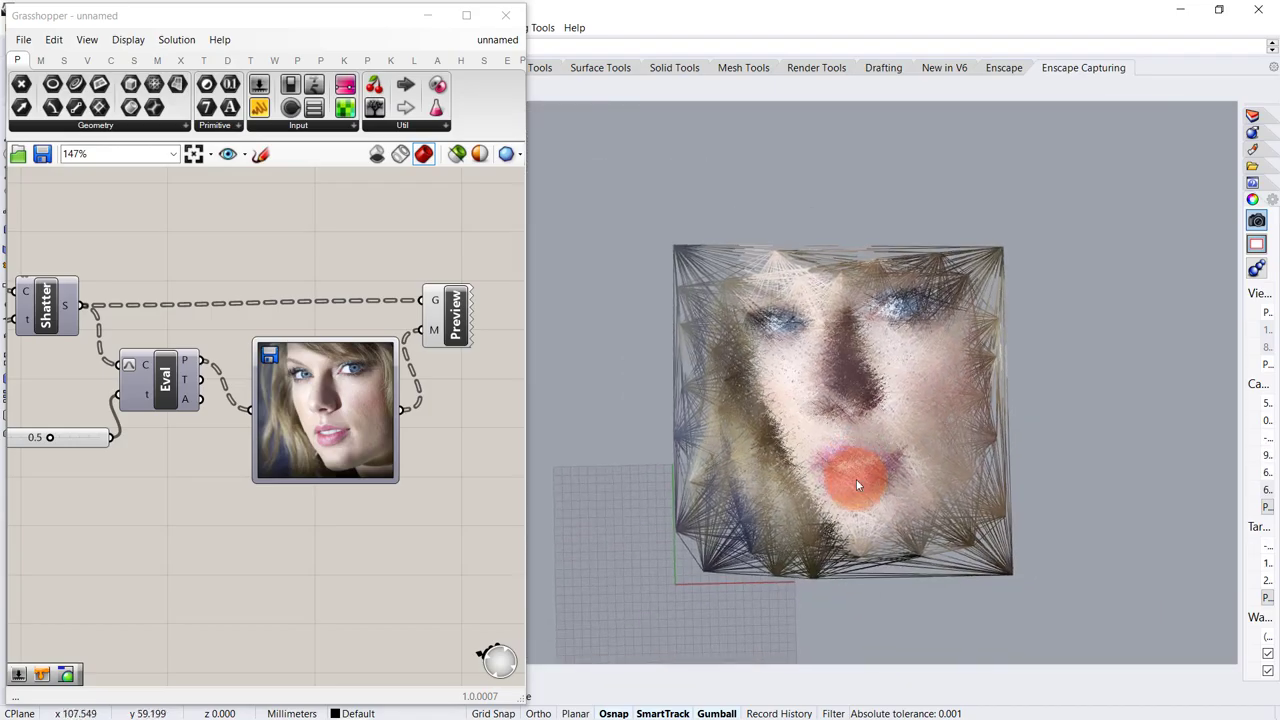
{"action": "scroll", "coordinate": [856, 479], "scroll_direction": "up", "scroll_amount": 4}
{"action": "scroll", "coordinate": [1056, 554], "scroll_direction": "up", "scroll_amount": 7}
{"action": "scroll", "coordinate": [1030, 560], "scroll_direction": "down", "scroll_amount": 7}
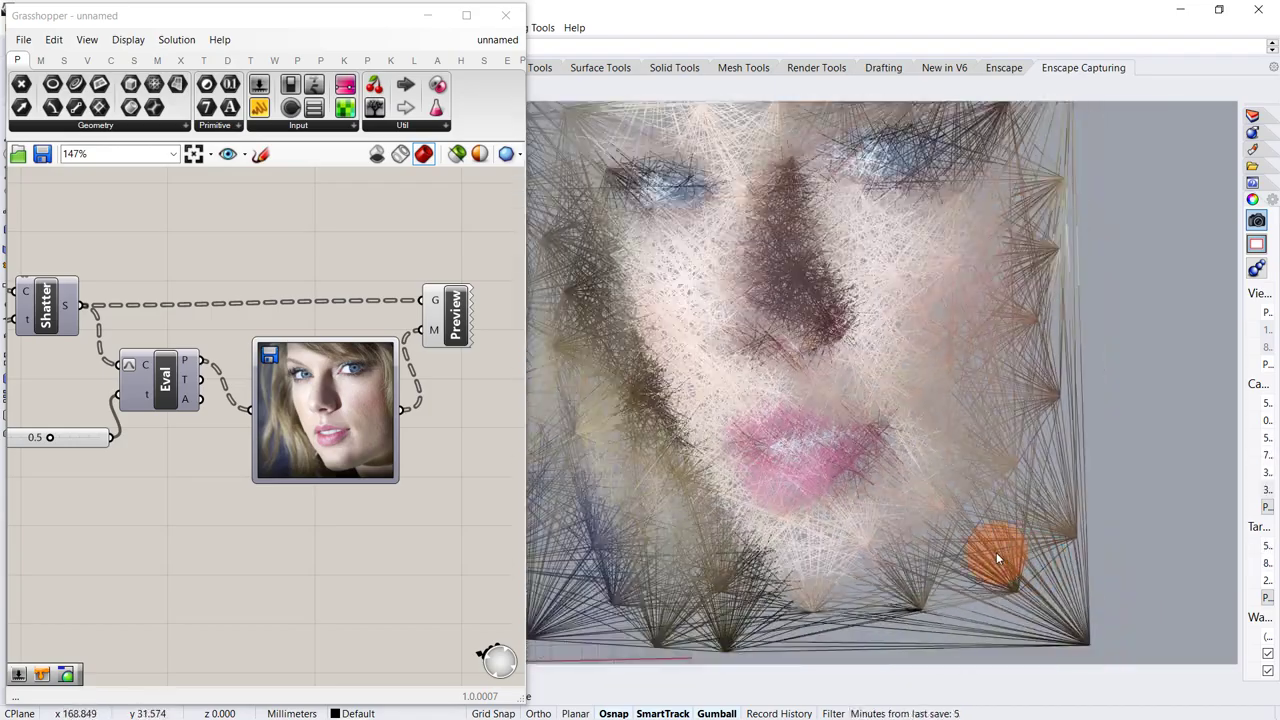
{"action": "scroll", "coordinate": [769, 351], "scroll_direction": "up", "scroll_amount": 2}
{"action": "scroll", "coordinate": [769, 350], "scroll_direction": "up", "scroll_amount": 8}
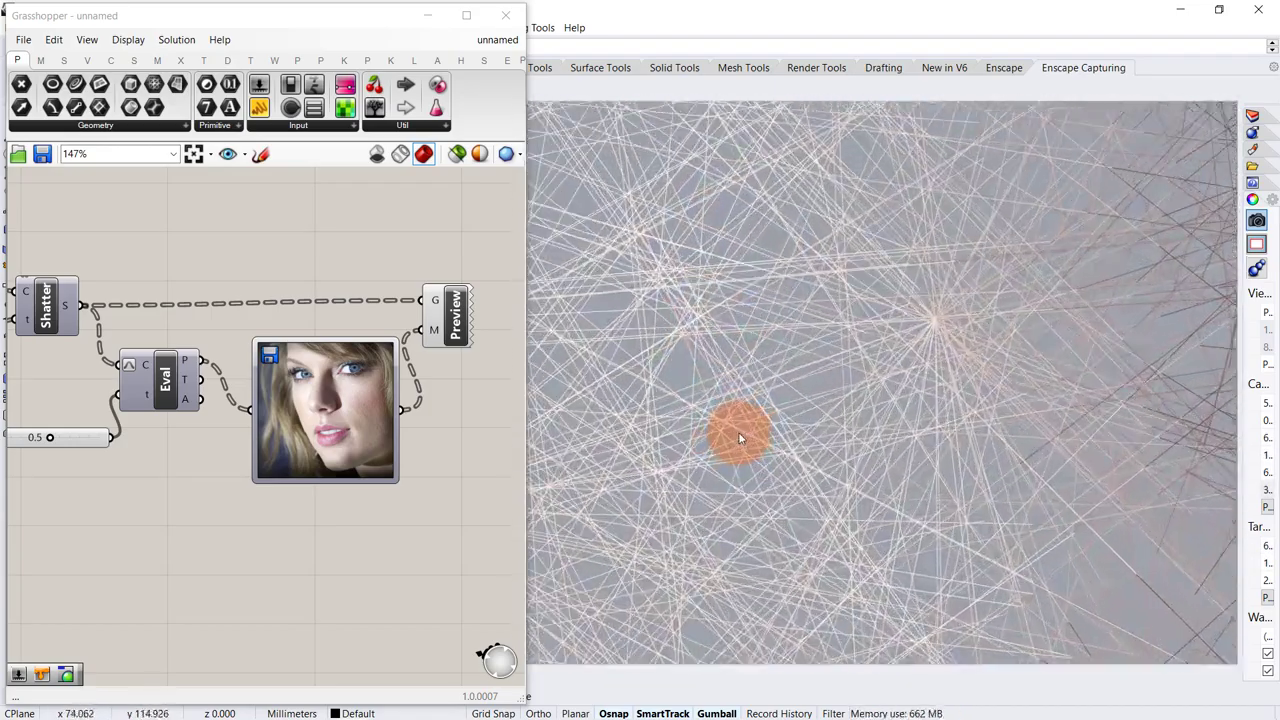
{"action": "scroll", "coordinate": [740, 437], "scroll_direction": "down", "scroll_amount": 8}
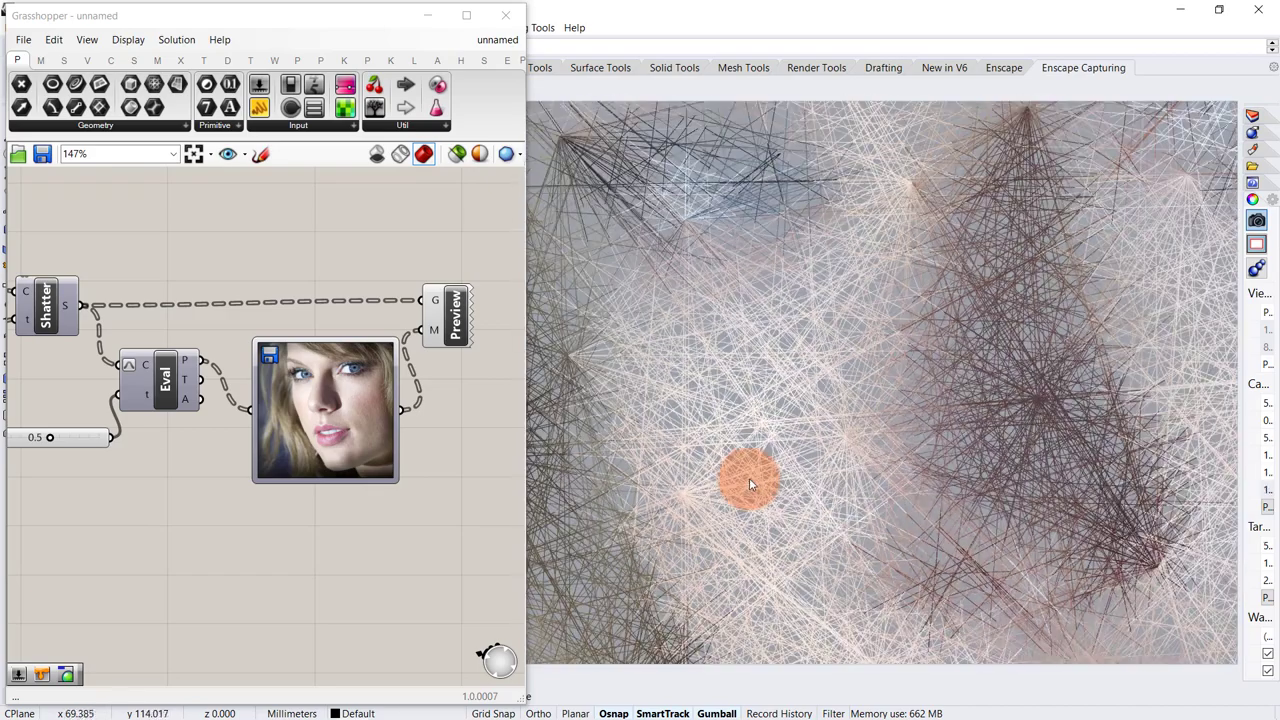
{"action": "scroll", "coordinate": [794, 487], "scroll_direction": "down", "scroll_amount": 6}
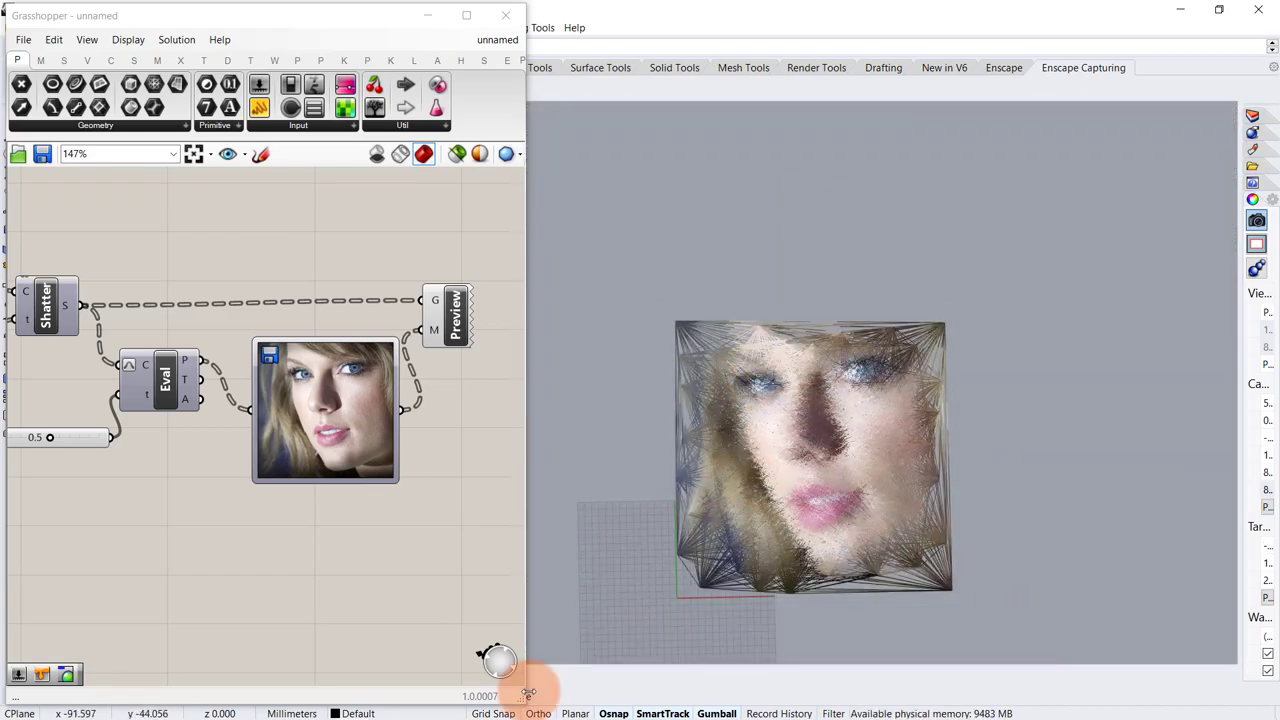
Inspect the line density of the flat portrait around the eyes, nose, lips and lower edge
{"action": "left_click_drag", "start_coordinate": [526, 697], "coordinate": [428, 701]}
{"action": "scroll", "coordinate": [825, 488], "scroll_direction": "up", "scroll_amount": 4}
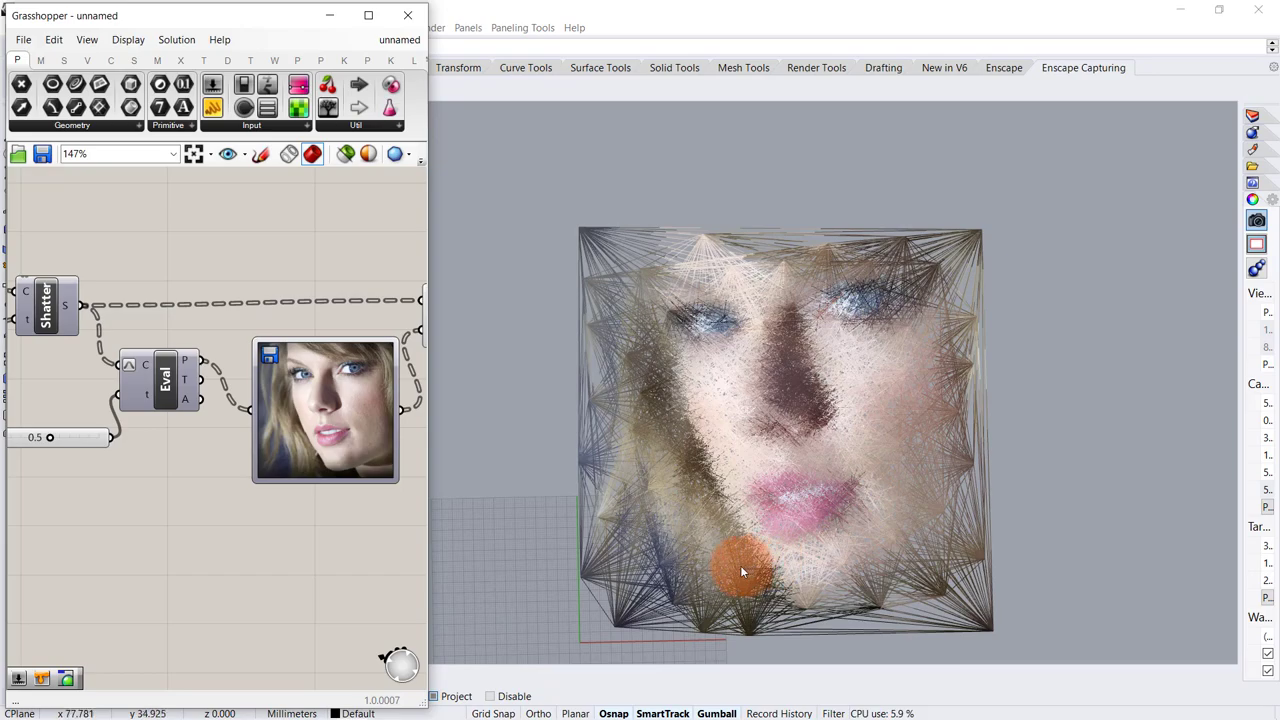
{"action": "scroll", "coordinate": [745, 555], "scroll_direction": "up", "scroll_amount": 2}
{"action": "scroll", "coordinate": [592, 135], "scroll_direction": "up", "scroll_amount": 4}
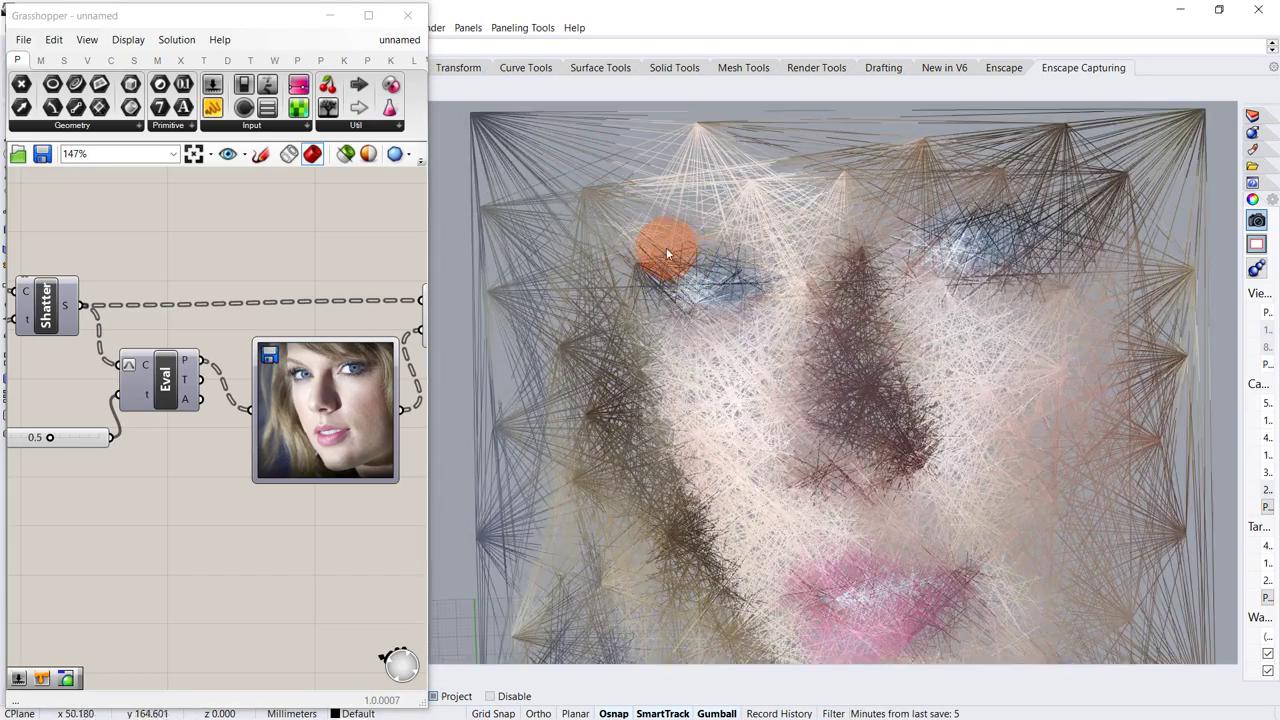
{"action": "scroll", "coordinate": [682, 258], "scroll_direction": "up", "scroll_amount": 5}
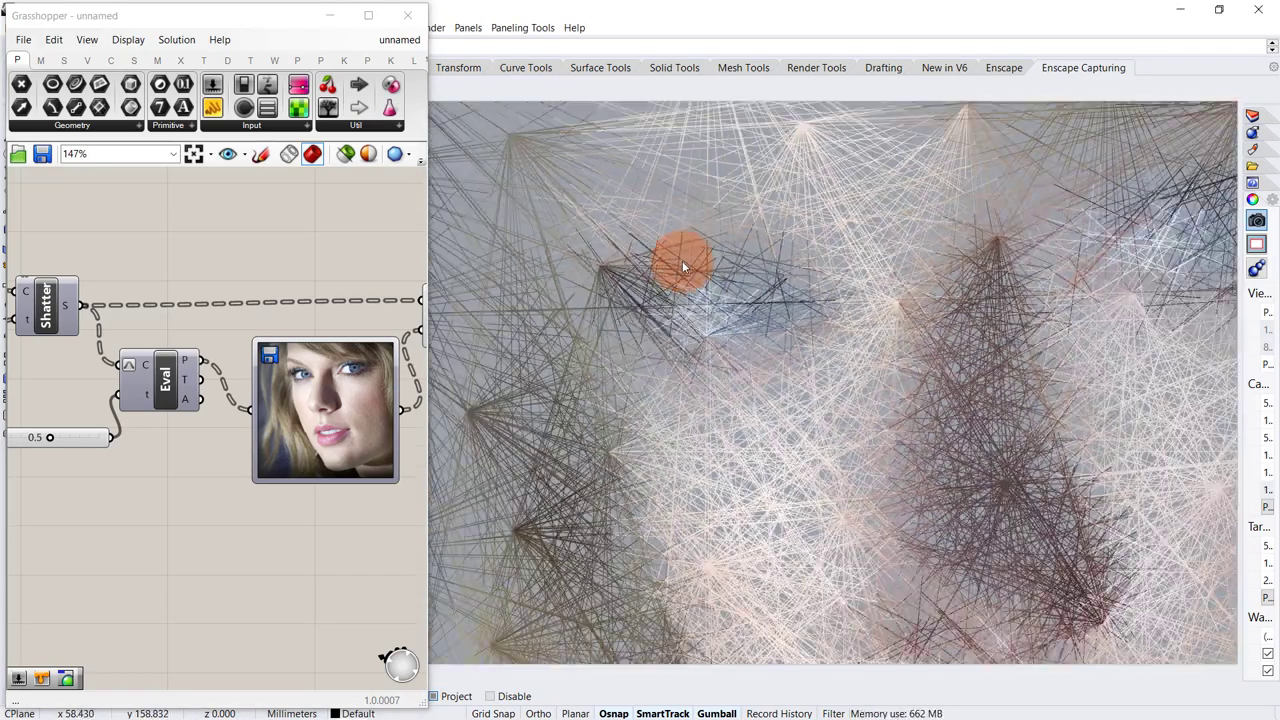
{"action": "scroll", "coordinate": [682, 260], "scroll_direction": "down", "scroll_amount": 5}
{"action": "scroll", "coordinate": [895, 438], "scroll_direction": "up", "scroll_amount": 2}
{"action": "scroll", "coordinate": [1074, 578], "scroll_direction": "up", "scroll_amount": 3}
{"action": "scroll", "coordinate": [1134, 576], "scroll_direction": "up", "scroll_amount": 3}
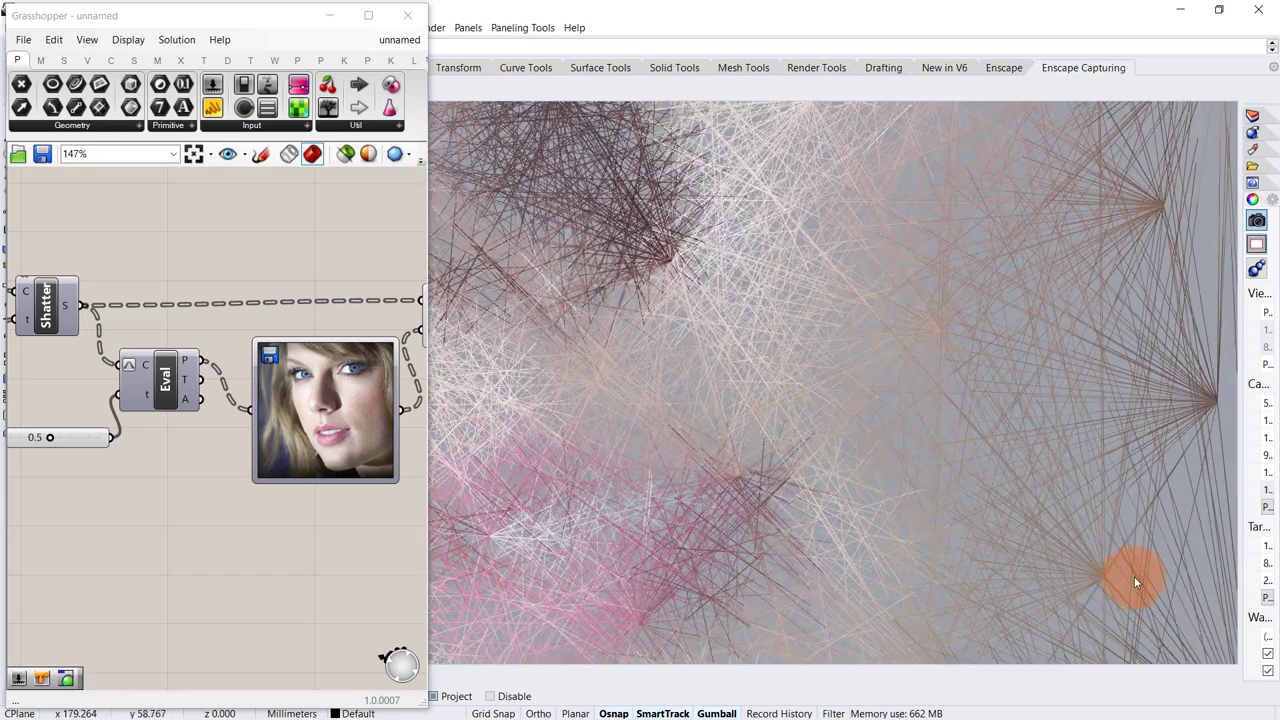
{"action": "scroll", "coordinate": [926, 218], "scroll_direction": "down", "scroll_amount": 5}
{"action": "scroll", "coordinate": [551, 535], "scroll_direction": "up", "scroll_amount": 2}
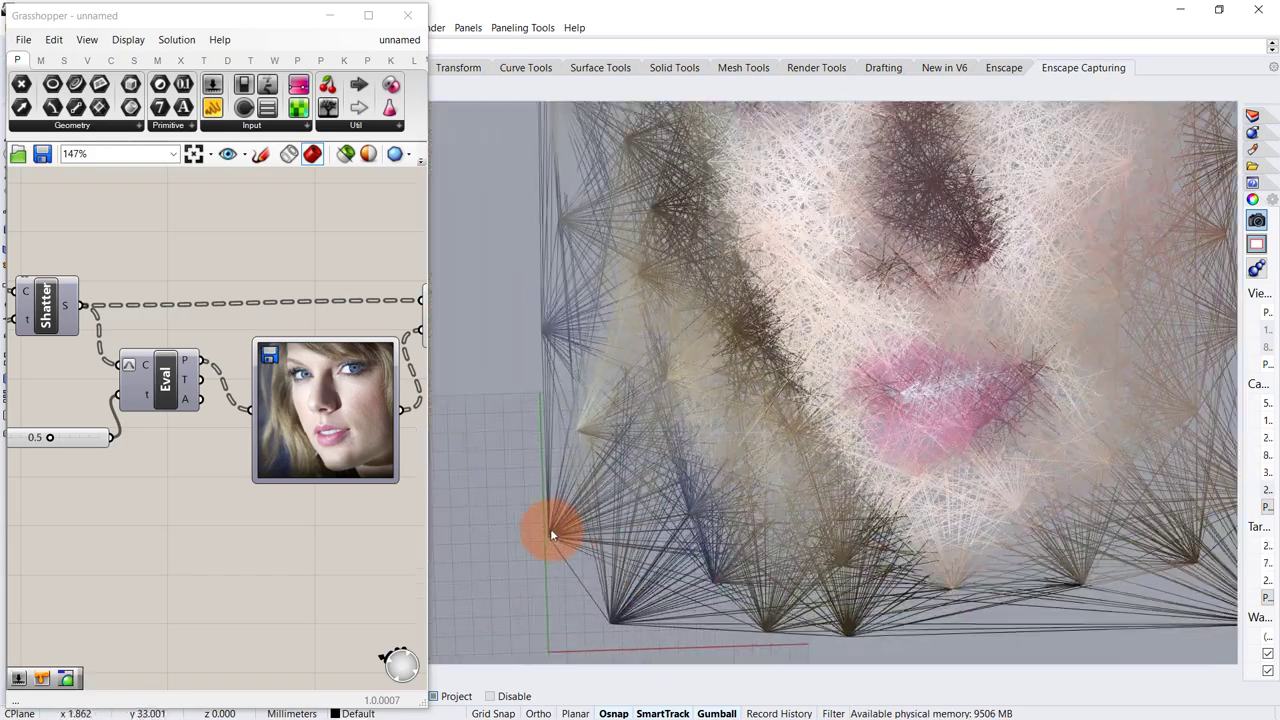
{"action": "scroll", "coordinate": [640, 514], "scroll_direction": "down", "scroll_amount": 5}
{"action": "scroll", "coordinate": [289, 298], "scroll_direction": "down", "scroll_amount": 3}
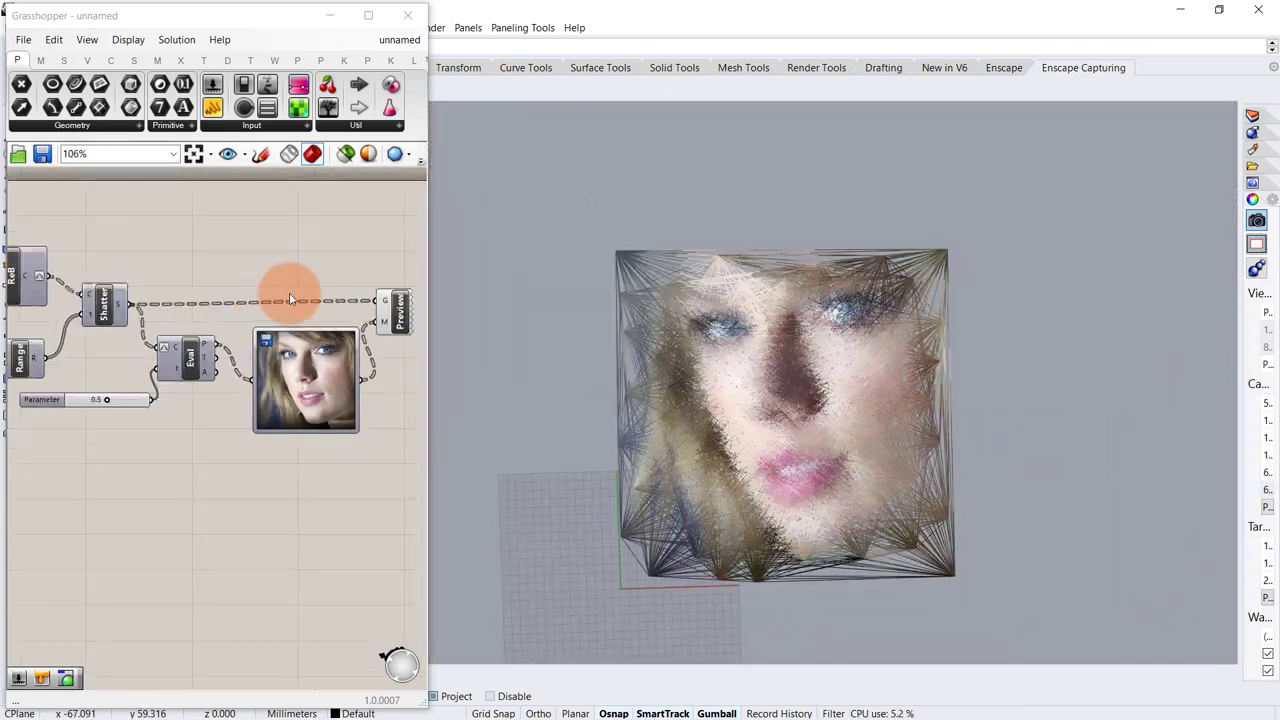
Hide the viewport preview of the Custom Preview component
{"action": "right_click_drag", "start_coordinate": [373, 258], "coordinate": [341, 256]}
{"action": "left_click_drag", "start_coordinate": [335, 357], "coordinate": [344, 351]}
{"action": "middle_click", "coordinate": [346, 349]}
{"action": "left_click", "coordinate": [383, 312]}
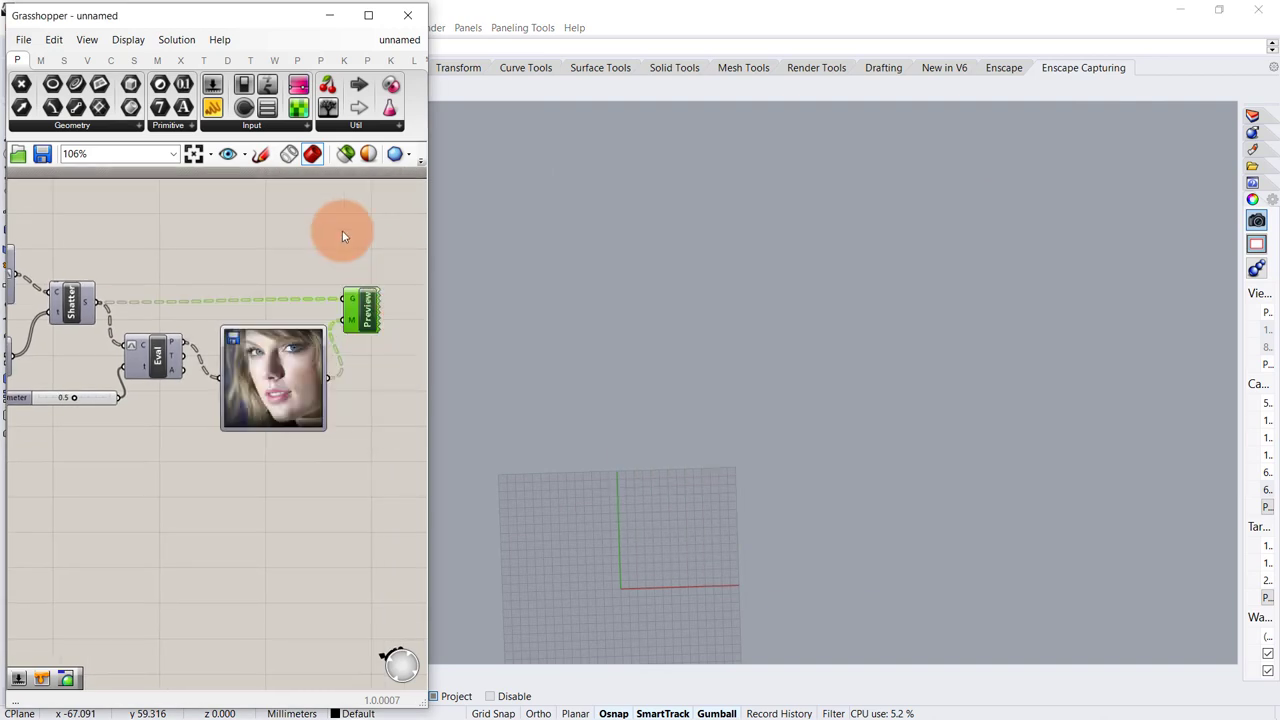
Duplicate the entire definition, from the size slider to the Custom Preview, and place the copy below the original
{"action": "scroll", "coordinate": [233, 265], "scroll_direction": "down", "scroll_amount": 5}
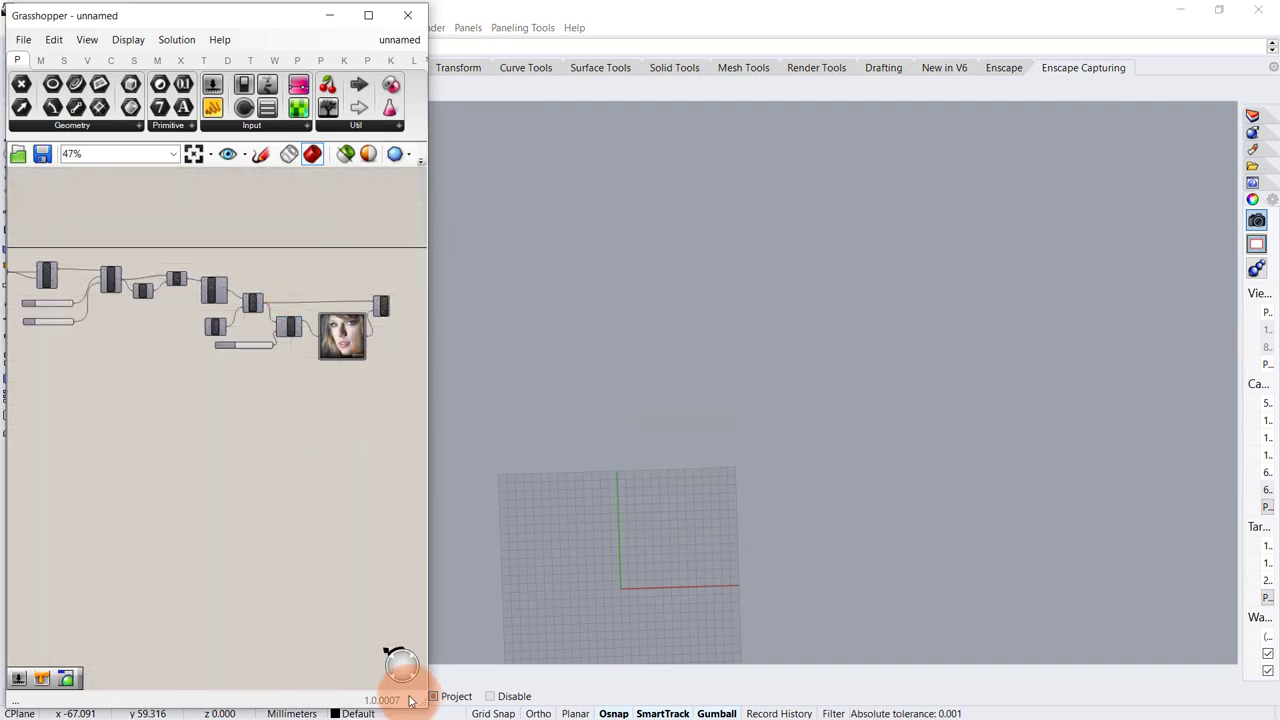
{"action": "left_click_drag", "start_coordinate": [420, 700], "coordinate": [571, 700]}
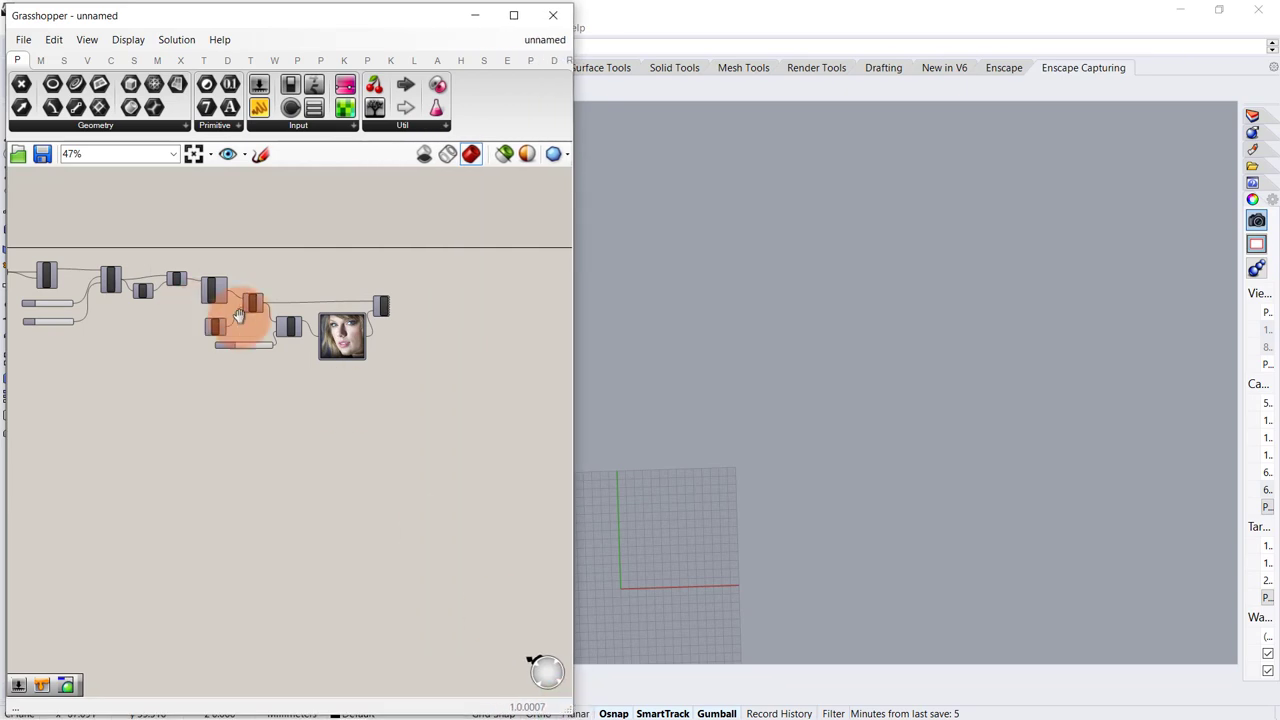
{"action": "scroll", "coordinate": [183, 286], "scroll_direction": "up", "scroll_amount": 4}
{"action": "scroll", "coordinate": [200, 260], "scroll_direction": "down", "scroll_amount": 4}
{"action": "left_click_drag", "start_coordinate": [500, 217], "coordinate": [77, 360]}
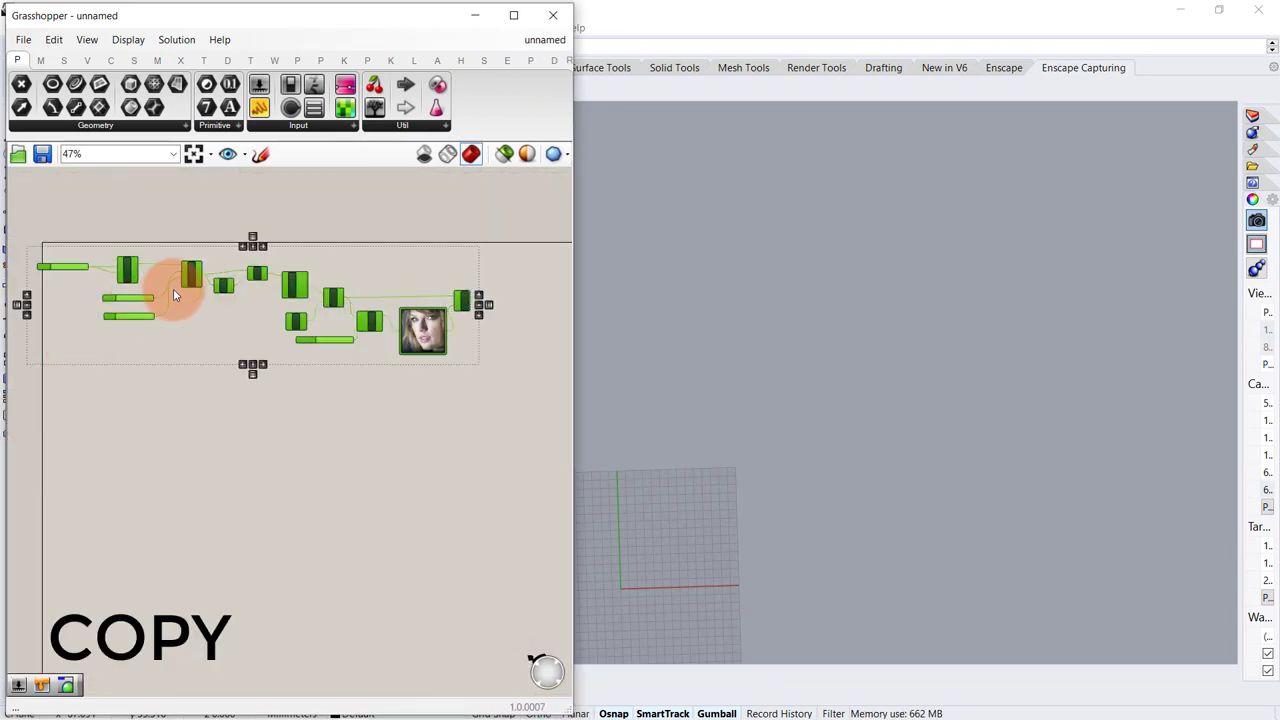
{"action": "left_click_drag", "start_coordinate": [186, 284], "coordinate": [180, 420], "text": "alt"}
{"action": "left_click", "coordinate": [34, 466]}
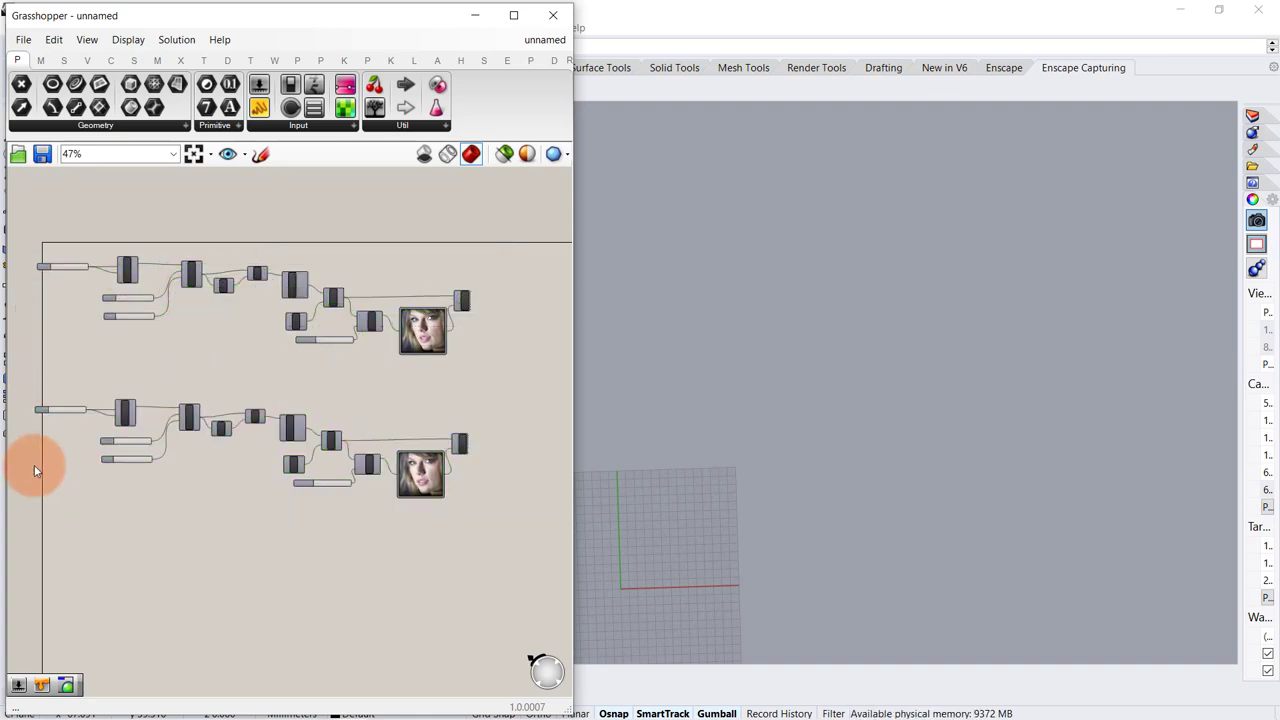
Delete the copied Rectangle, Populate 2D, and Count and Seed sliders, keeping the copied 200 slider
{"action": "scroll", "coordinate": [212, 398], "scroll_direction": "up", "scroll_amount": 5}
{"action": "scroll", "coordinate": [212, 399], "scroll_direction": "up", "scroll_amount": 3}
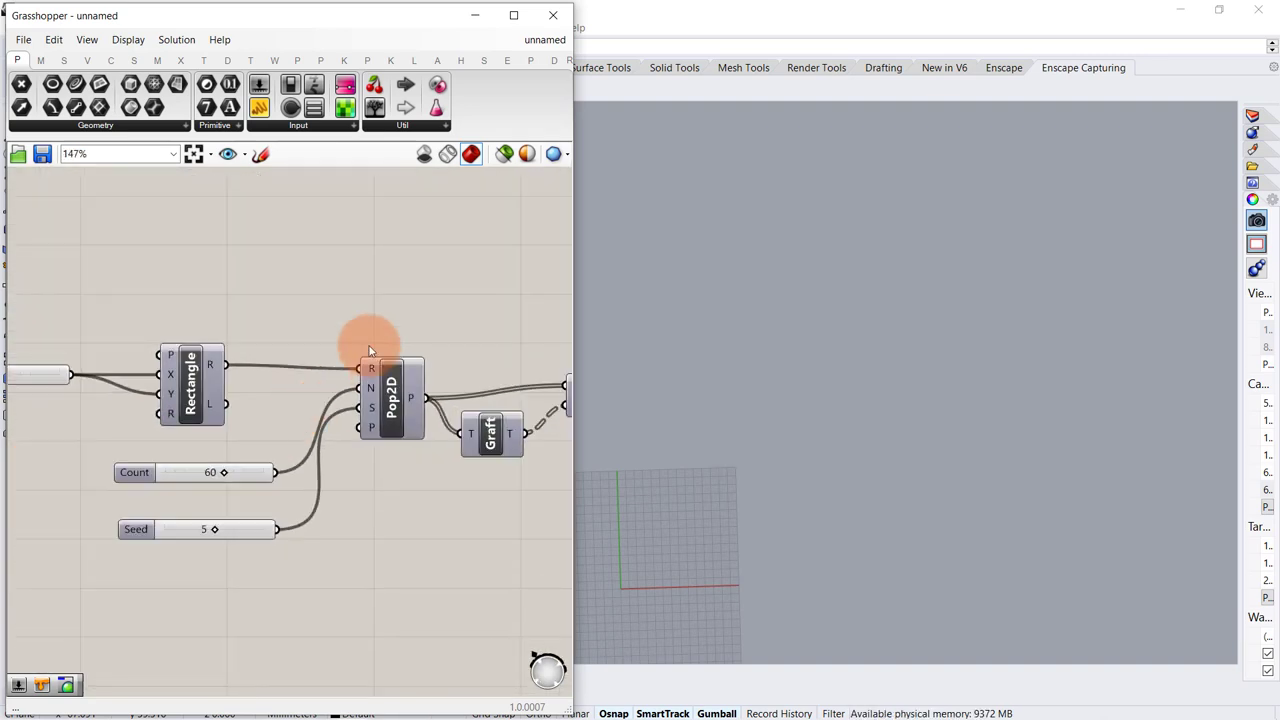
{"action": "right_click_drag", "start_coordinate": [369, 347], "coordinate": [423, 354]}
{"action": "left_click_drag", "start_coordinate": [448, 291], "coordinate": [230, 570]}
{"action": "right_click_drag", "start_coordinate": [291, 416], "coordinate": [263, 389]}
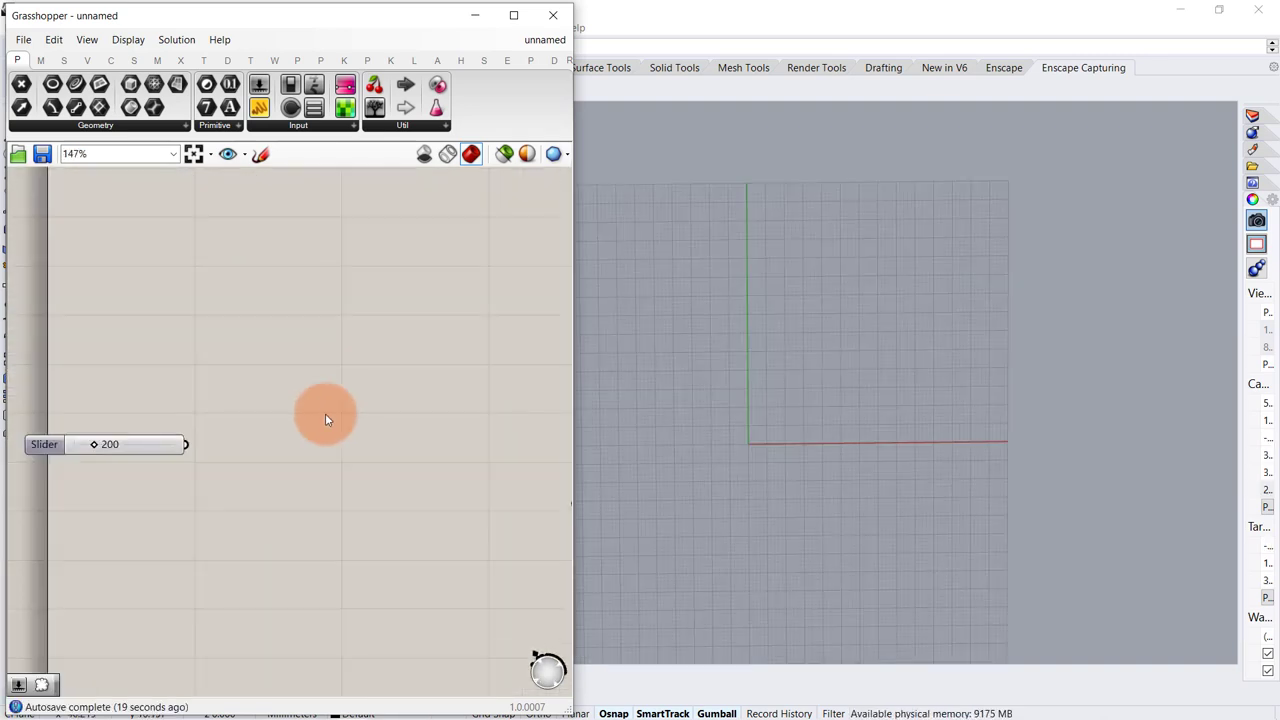
Add a Domain Box component and connect the 200 slider to its X, Y and Z inputs
{"action": "double_click", "coordinate": [191, 397]}
{"action": "type", "text": "do"}
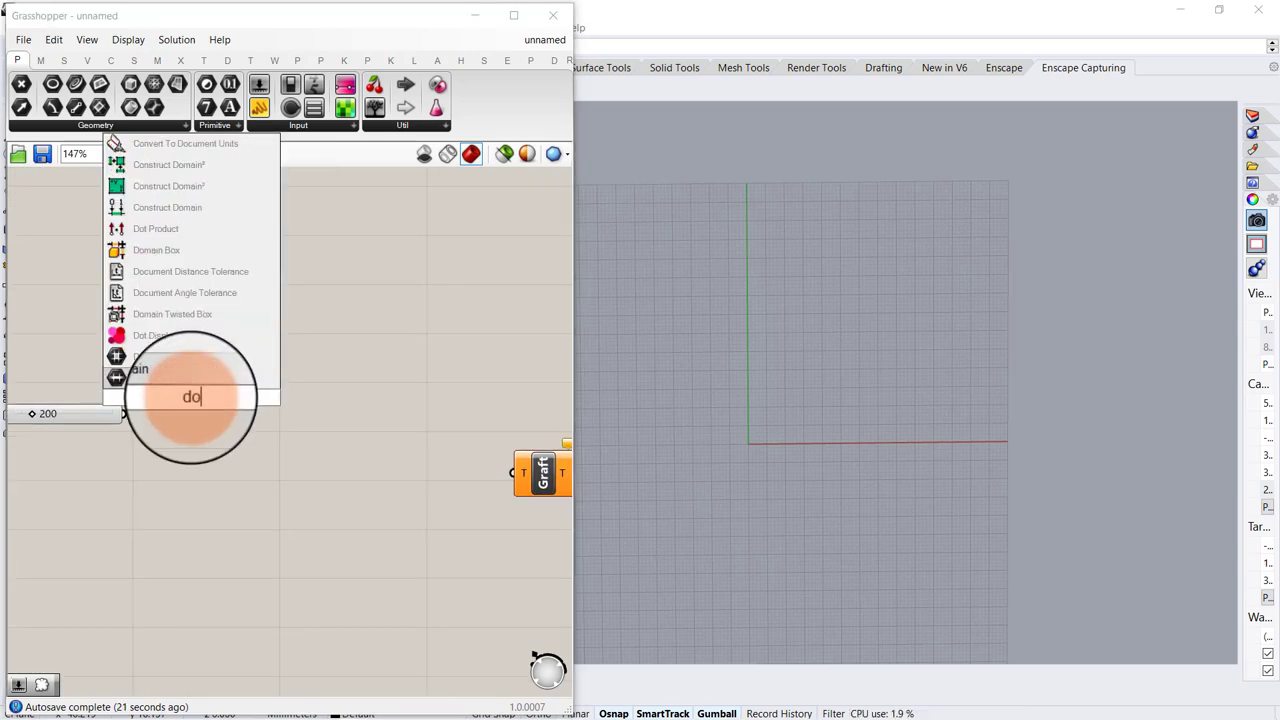
{"action": "type", "text": "ma"}
{"action": "left_click", "coordinate": [192, 338]}
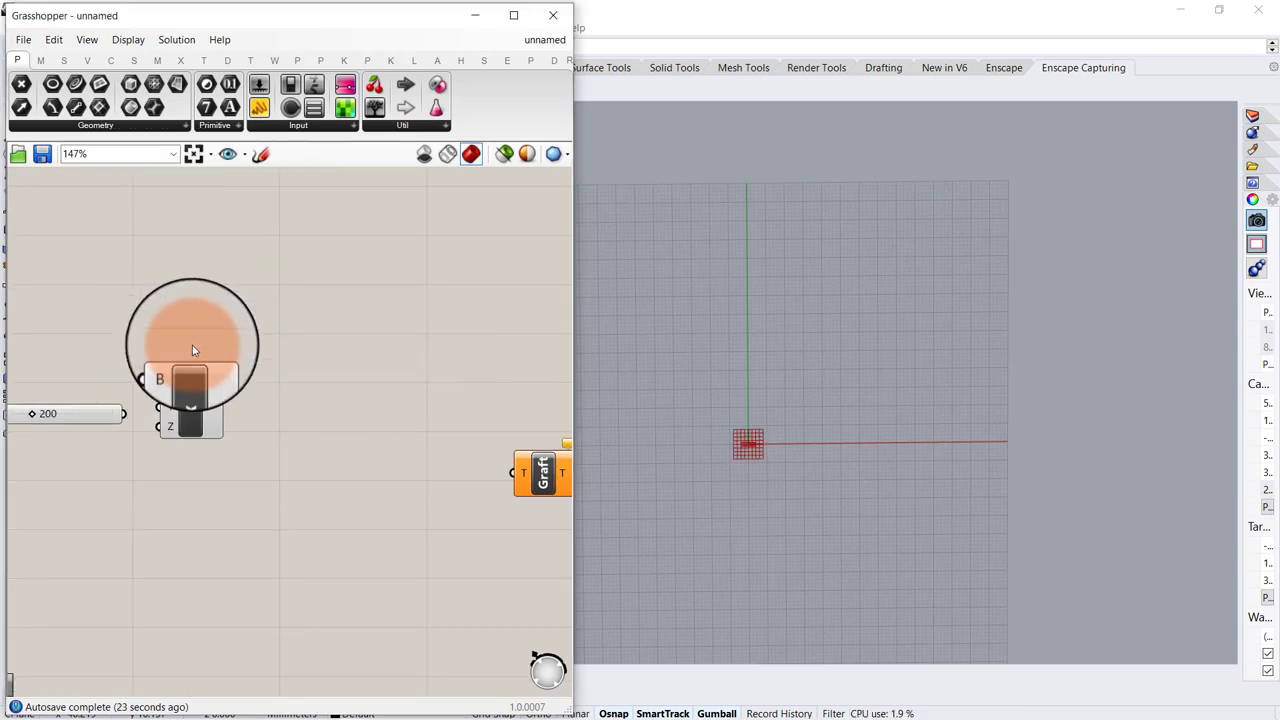
{"action": "scroll", "coordinate": [169, 420], "scroll_direction": "up", "scroll_amount": 3}
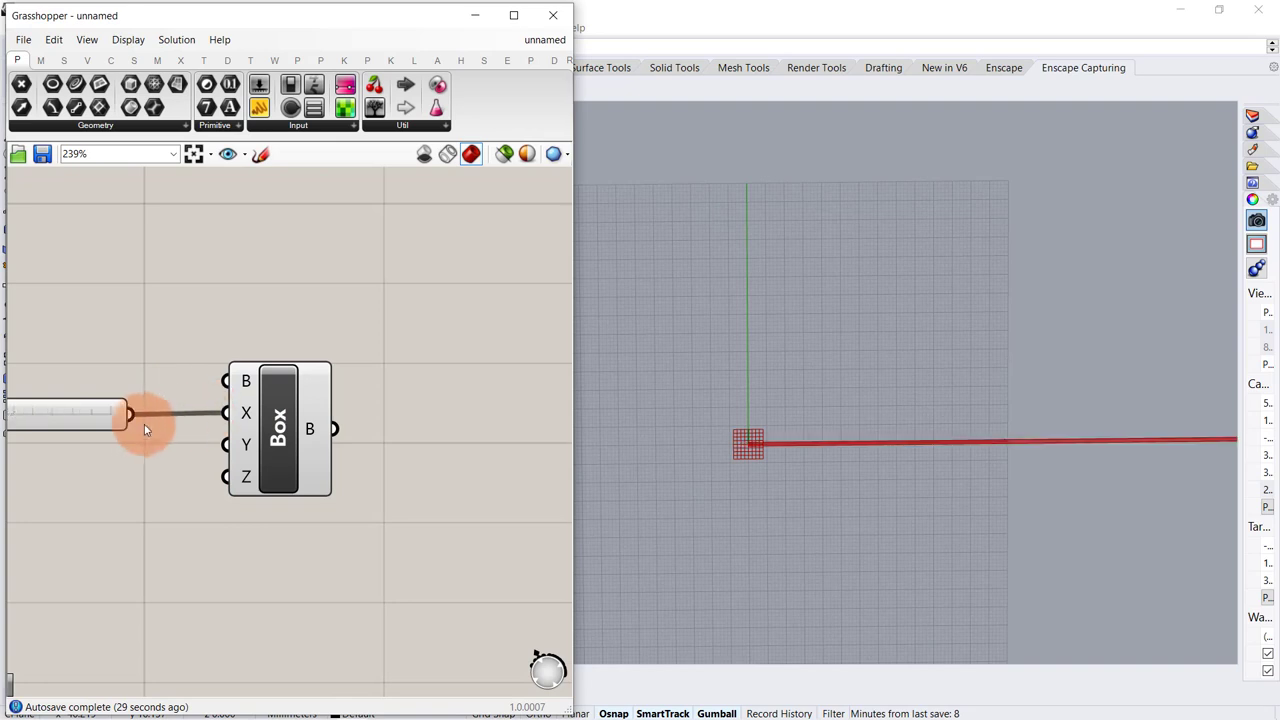
{"action": "left_click_drag", "start_coordinate": [220, 450], "coordinate": [226, 477]}
{"action": "scroll", "coordinate": [760, 430], "scroll_direction": "down", "scroll_amount": 10}
{"action": "right_click_drag", "start_coordinate": [776, 456], "coordinate": [846, 409]}
{"action": "scroll", "coordinate": [325, 356], "scroll_direction": "down", "scroll_amount": 2}
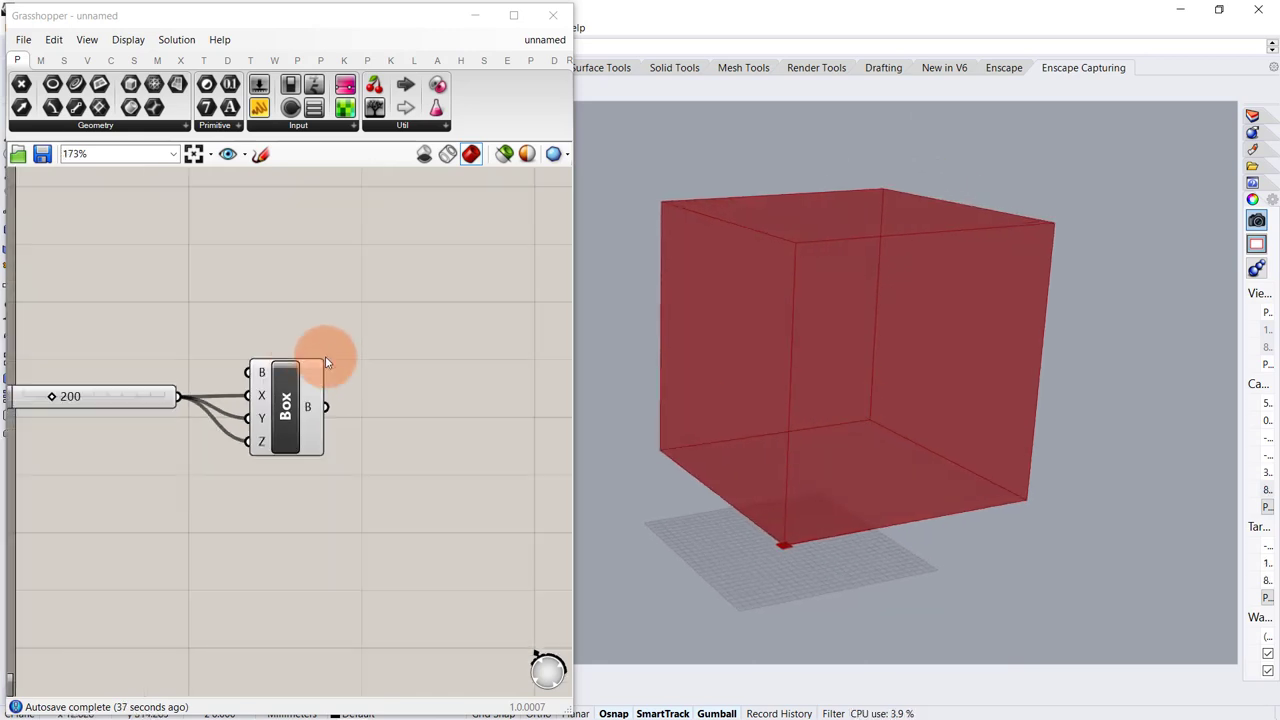
Add a Populate 3D component and connect the box output to its R input
{"action": "right_click_drag", "start_coordinate": [335, 360], "coordinate": [256, 418]}
{"action": "scroll", "coordinate": [244, 337], "scroll_direction": "down", "scroll_amount": 2}
{"action": "scroll", "coordinate": [276, 430], "scroll_direction": "up", "scroll_amount": 3}
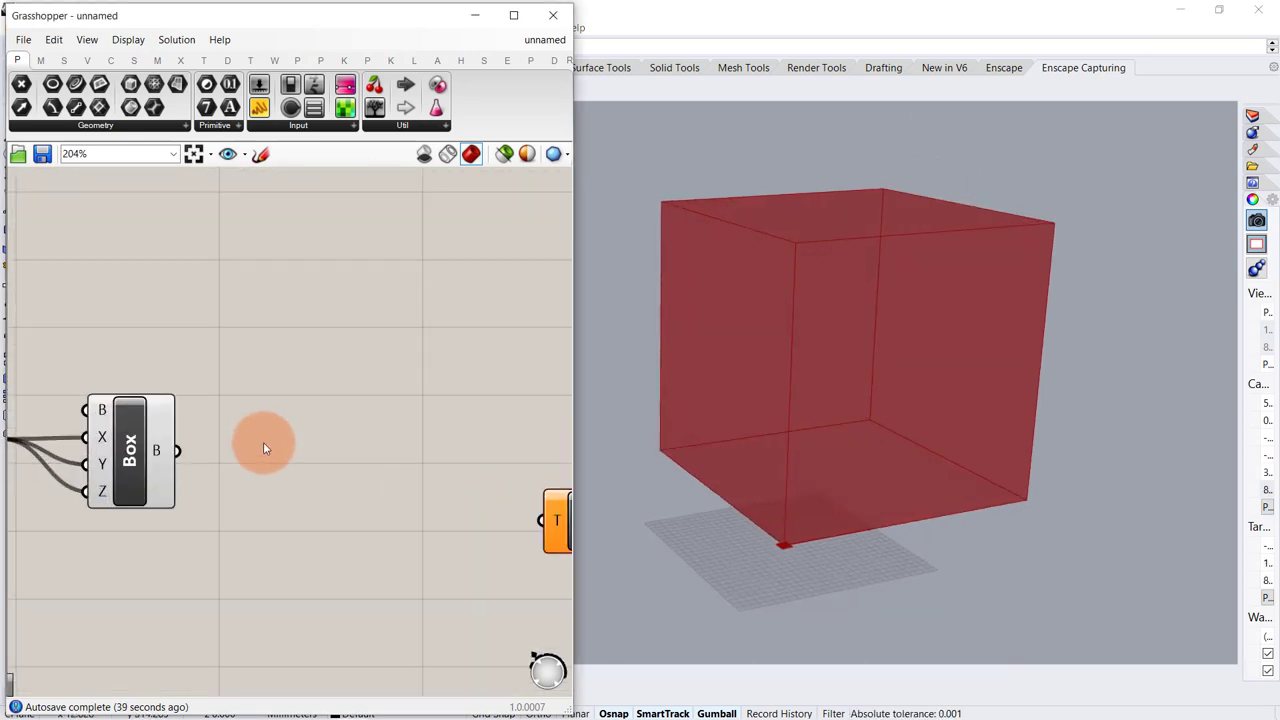
{"action": "double_click", "coordinate": [259, 441]}
{"action": "type", "text": "pop"}
{"action": "left_click", "coordinate": [266, 405]}
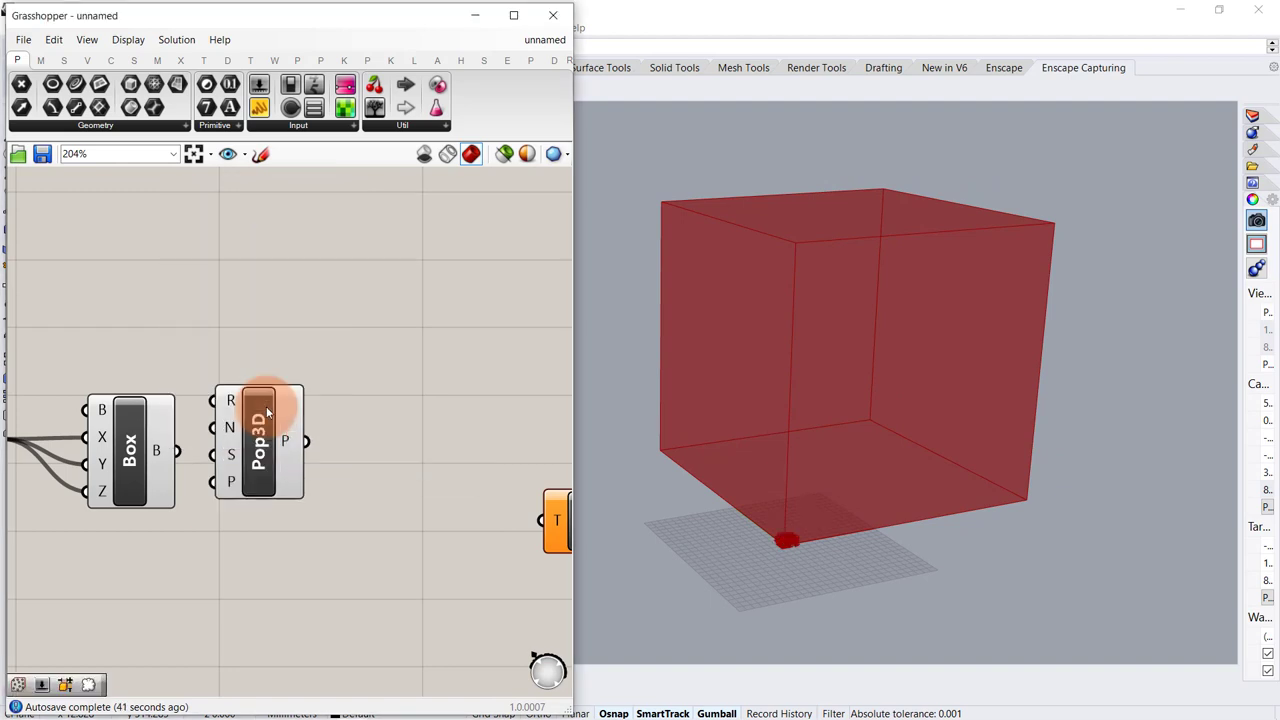
{"action": "left_click_drag", "start_coordinate": [252, 444], "coordinate": [322, 532]}
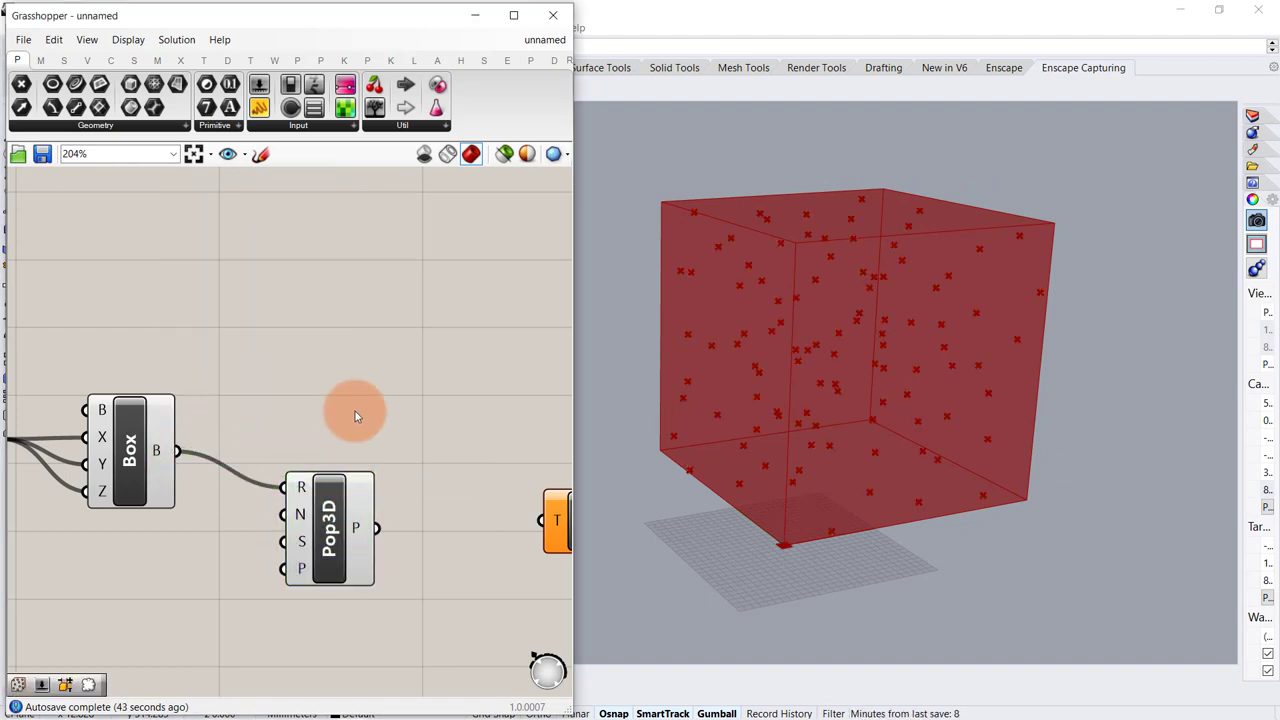
Copy the Count 60 and Seed 5 sliders and connect them to the N and S inputs of Populate 3D
{"action": "scroll", "coordinate": [355, 417], "scroll_direction": "down", "scroll_amount": 2}
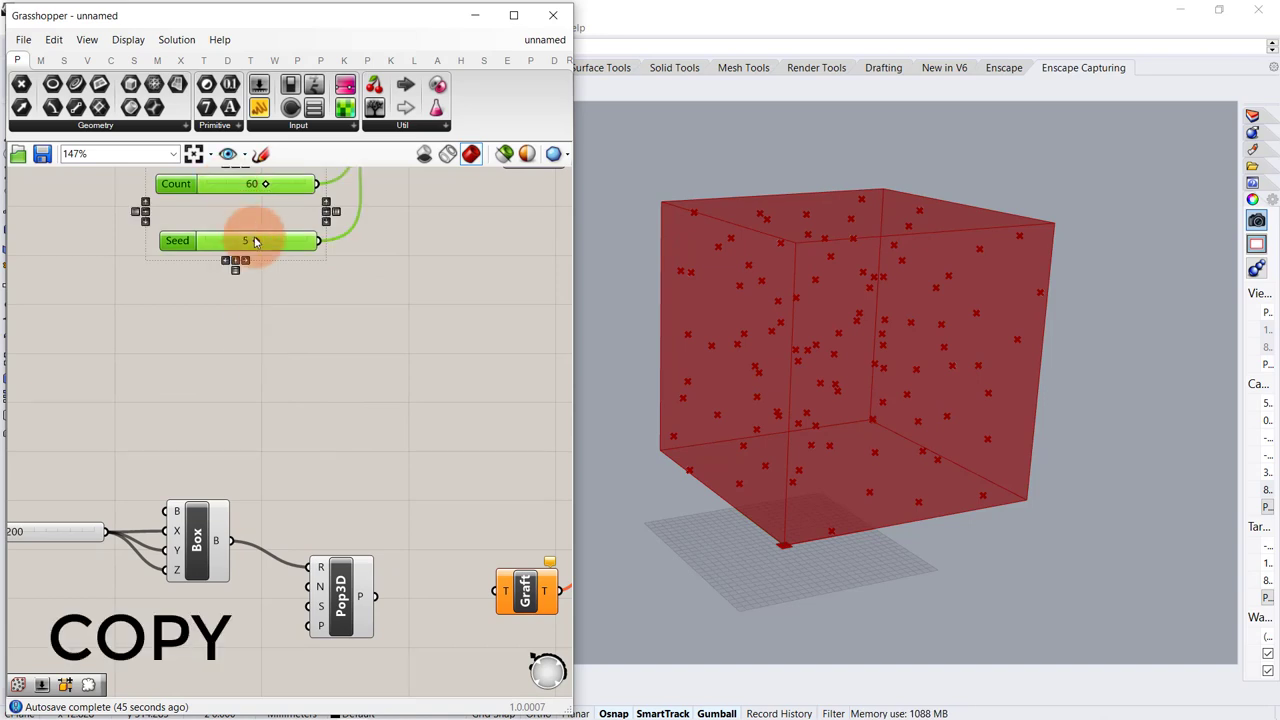
{"action": "left_click_drag", "start_coordinate": [310, 208], "coordinate": [251, 606]}
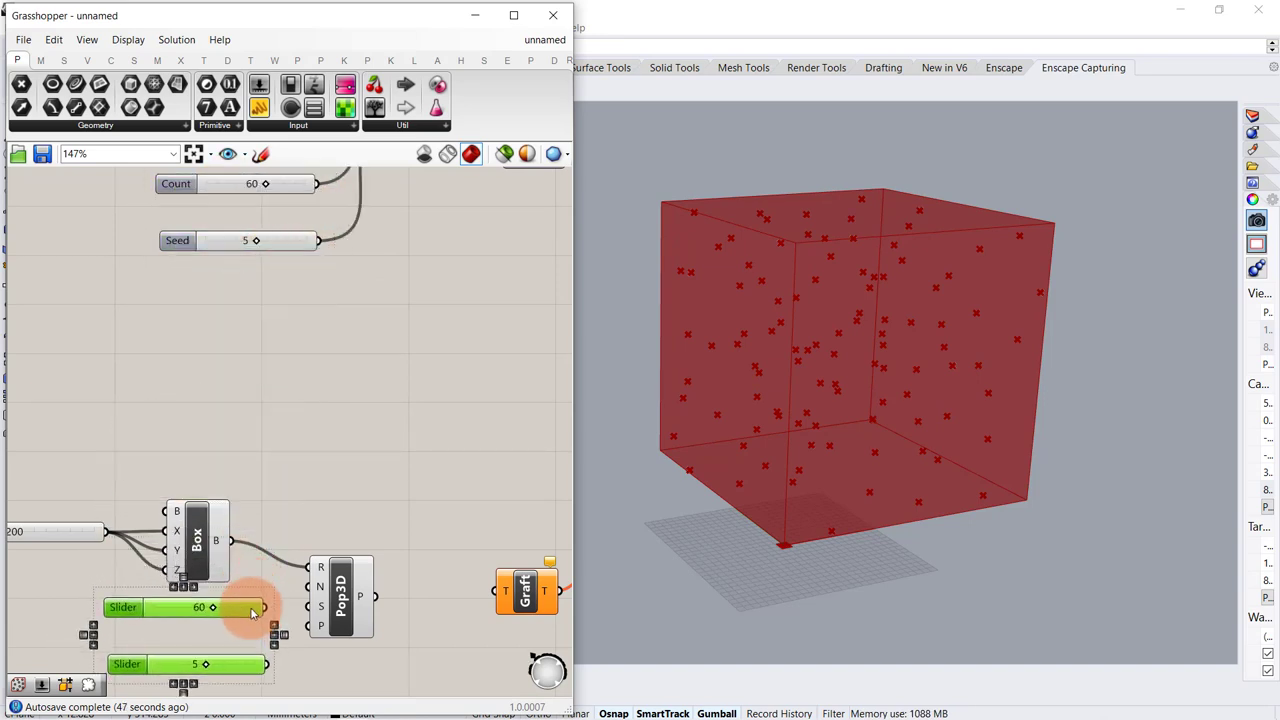
{"action": "scroll", "coordinate": [280, 560], "scroll_direction": "up", "scroll_amount": 2}
{"action": "left_click", "coordinate": [303, 520]}
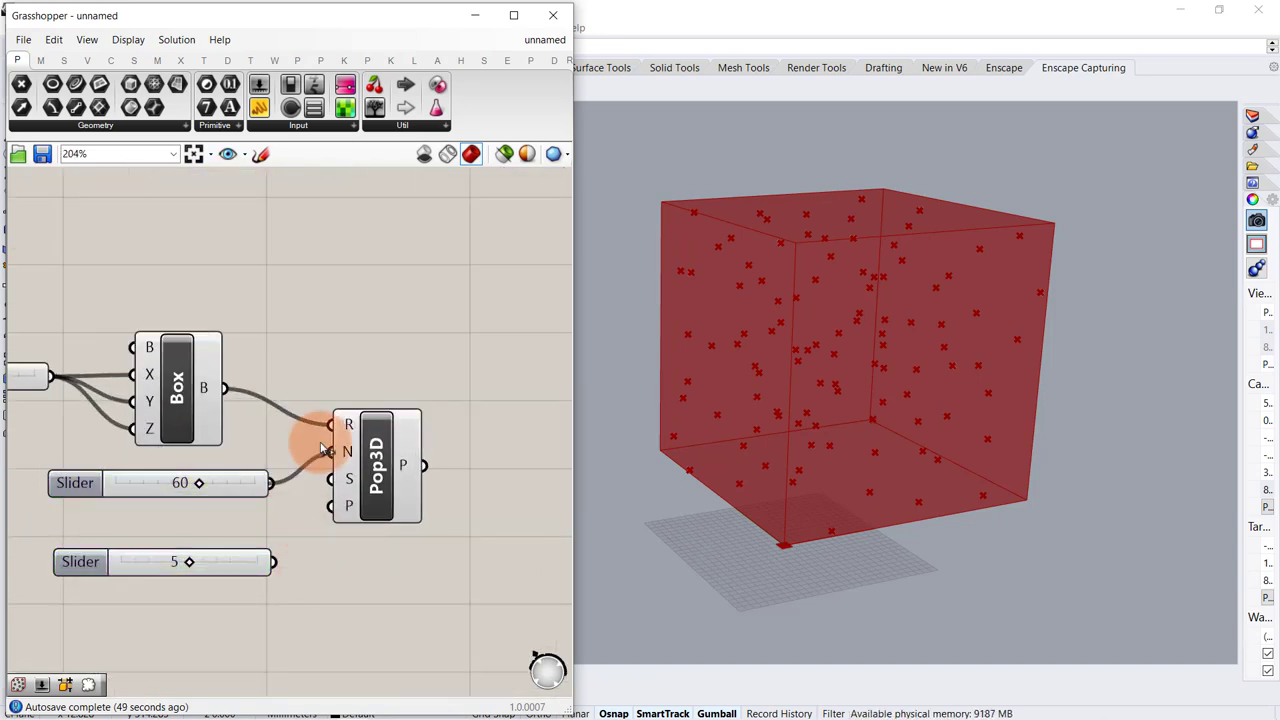
Connect the Populate 3D points to the copied Graft component and to the A input of the copied Line
{"action": "scroll", "coordinate": [410, 430], "scroll_direction": "down", "scroll_amount": 1}
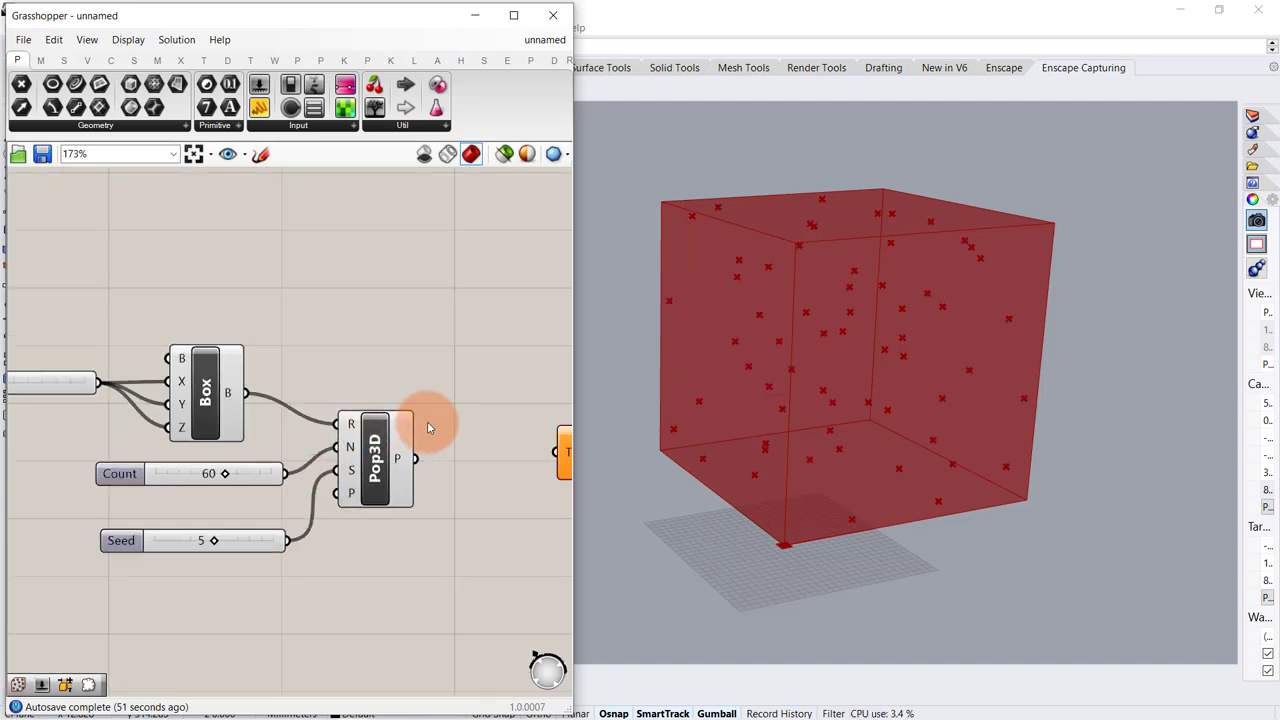
{"action": "right_click_drag", "start_coordinate": [430, 427], "coordinate": [235, 453]}
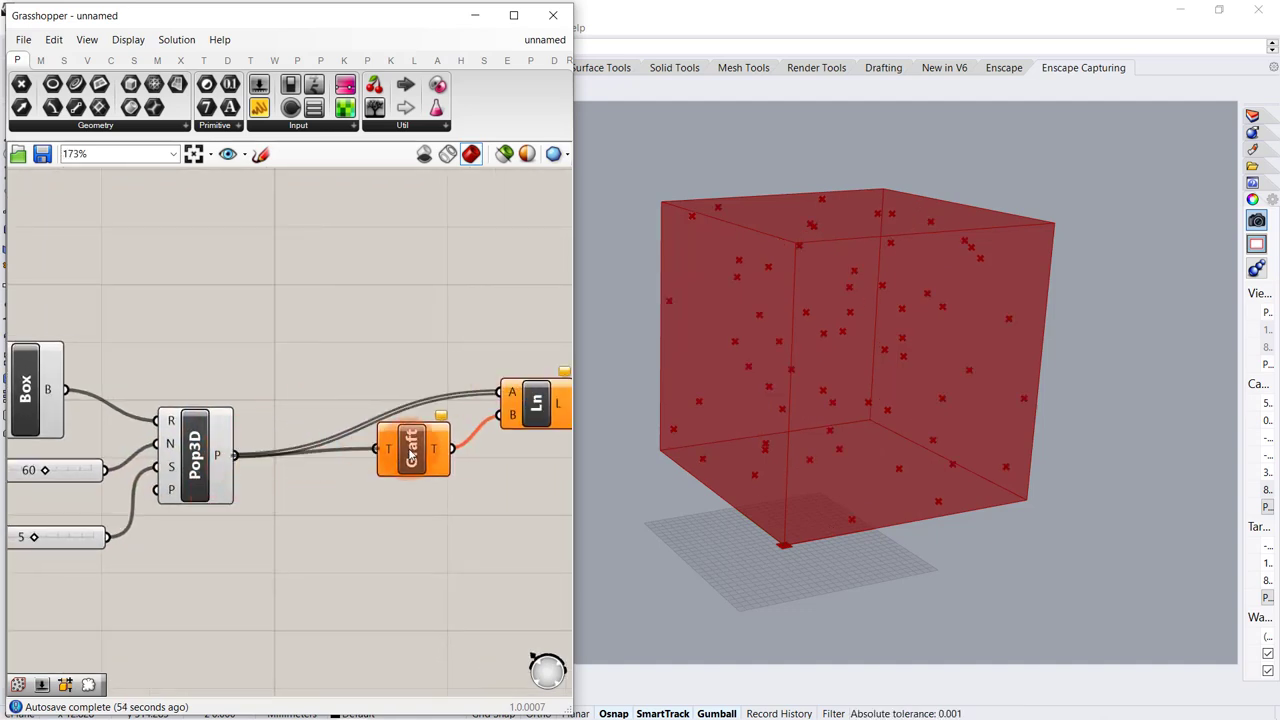
{"action": "scroll", "coordinate": [380, 348], "scroll_direction": "down", "scroll_amount": 3}
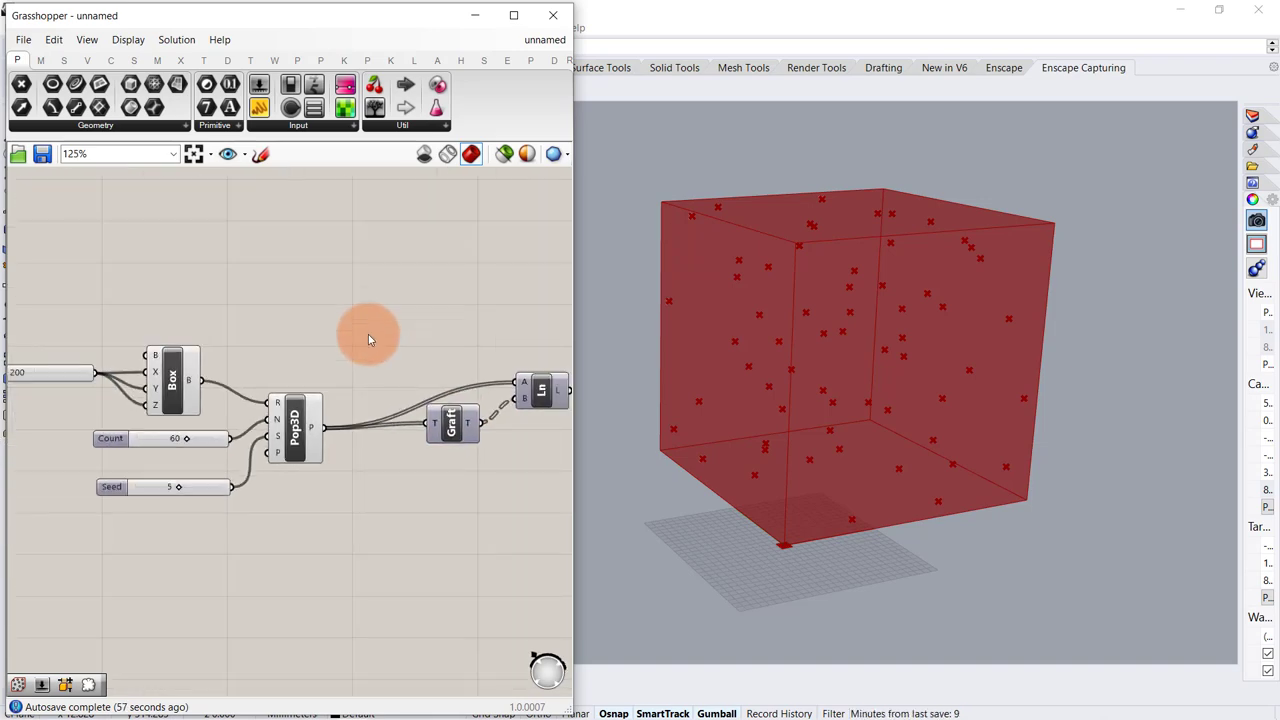
Hide the viewport previews of the Domain Box and Populate 3D components
{"action": "left_click_drag", "start_coordinate": [365, 318], "coordinate": [82, 547]}
{"action": "middle_click", "coordinate": [80, 543]}
{"action": "left_click", "coordinate": [136, 496]}
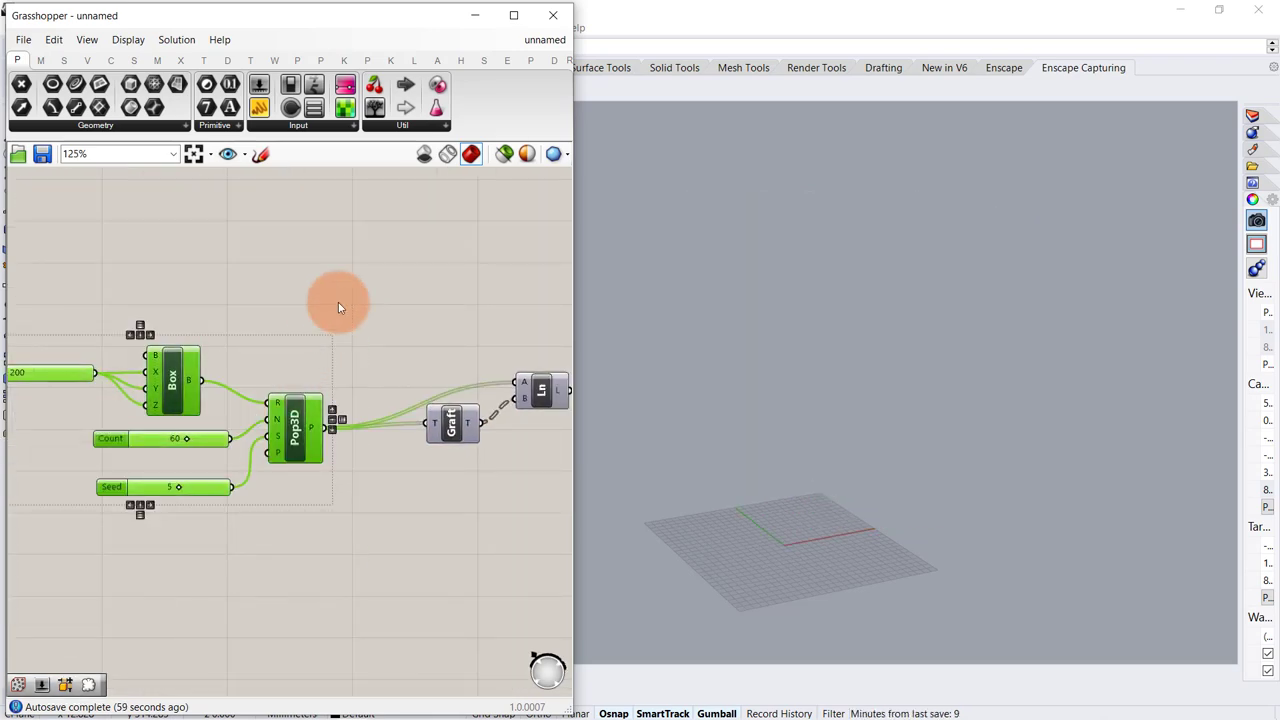
{"action": "left_click", "coordinate": [339, 302]}
Turn on the viewport preview of the copied Custom Preview component
{"action": "scroll", "coordinate": [339, 302], "scroll_direction": "down", "scroll_amount": 2}
{"action": "right_click_drag", "start_coordinate": [477, 375], "coordinate": [182, 380]}
{"action": "right_click_drag", "start_coordinate": [443, 428], "coordinate": [183, 418]}
{"action": "scroll", "coordinate": [334, 437], "scroll_direction": "up", "scroll_amount": 5}
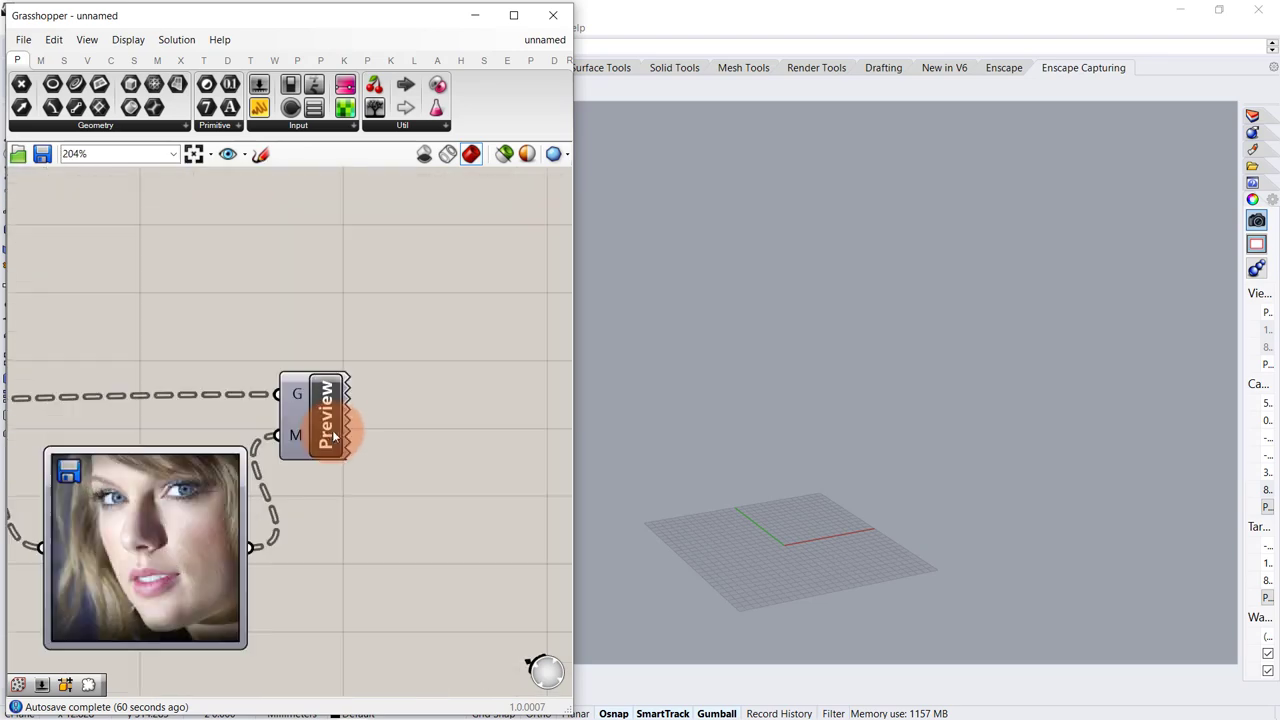
{"action": "middle_click", "coordinate": [330, 425]}
{"action": "left_click", "coordinate": [428, 505]}
{"action": "left_click", "coordinate": [541, 673]}
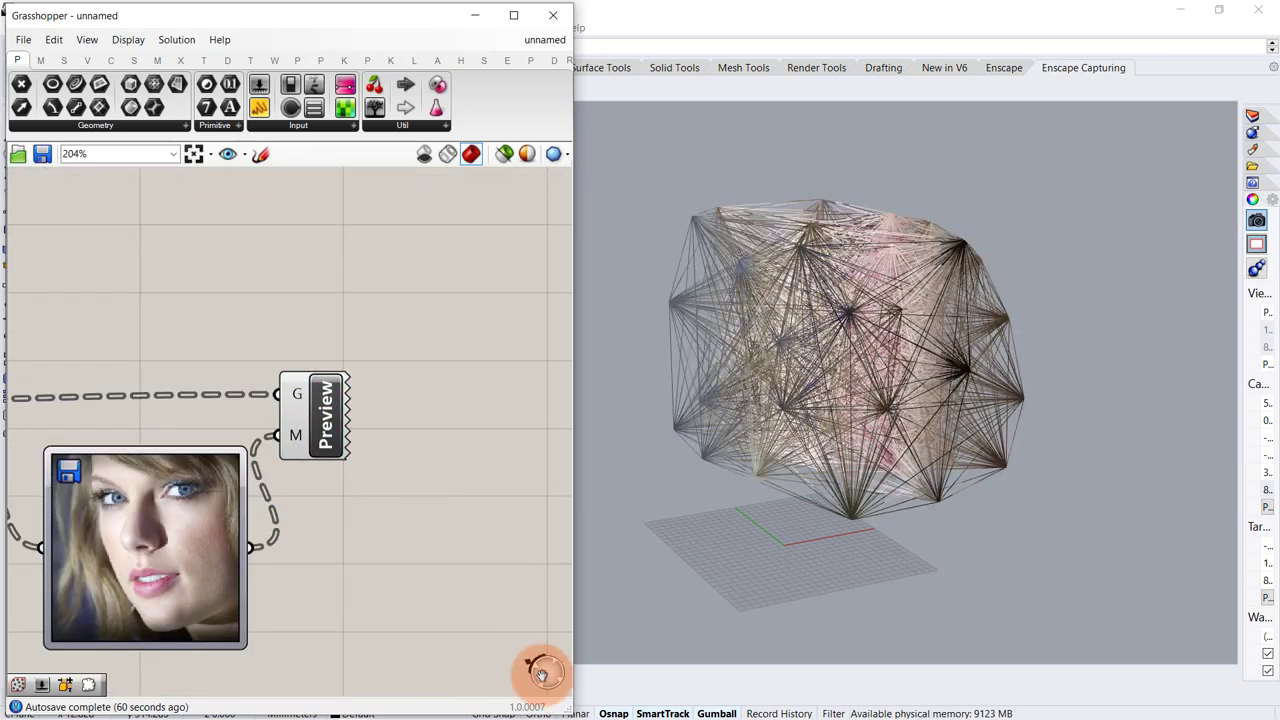
Examine the 3D line portrait from above, from oblique angles and from its side in the Rhino viewports
{"action": "left_click_drag", "start_coordinate": [570, 705], "coordinate": [432, 690]}
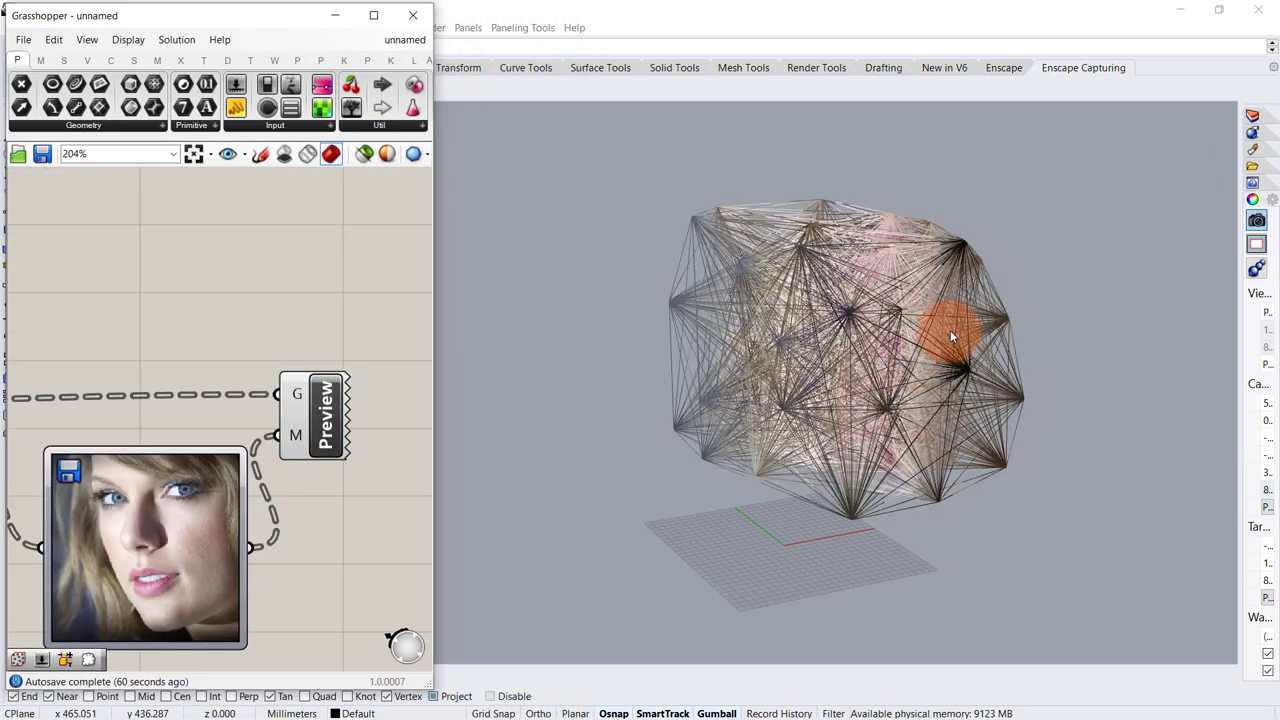
{"action": "right_click_drag", "start_coordinate": [951, 334], "coordinate": [823, 427]}
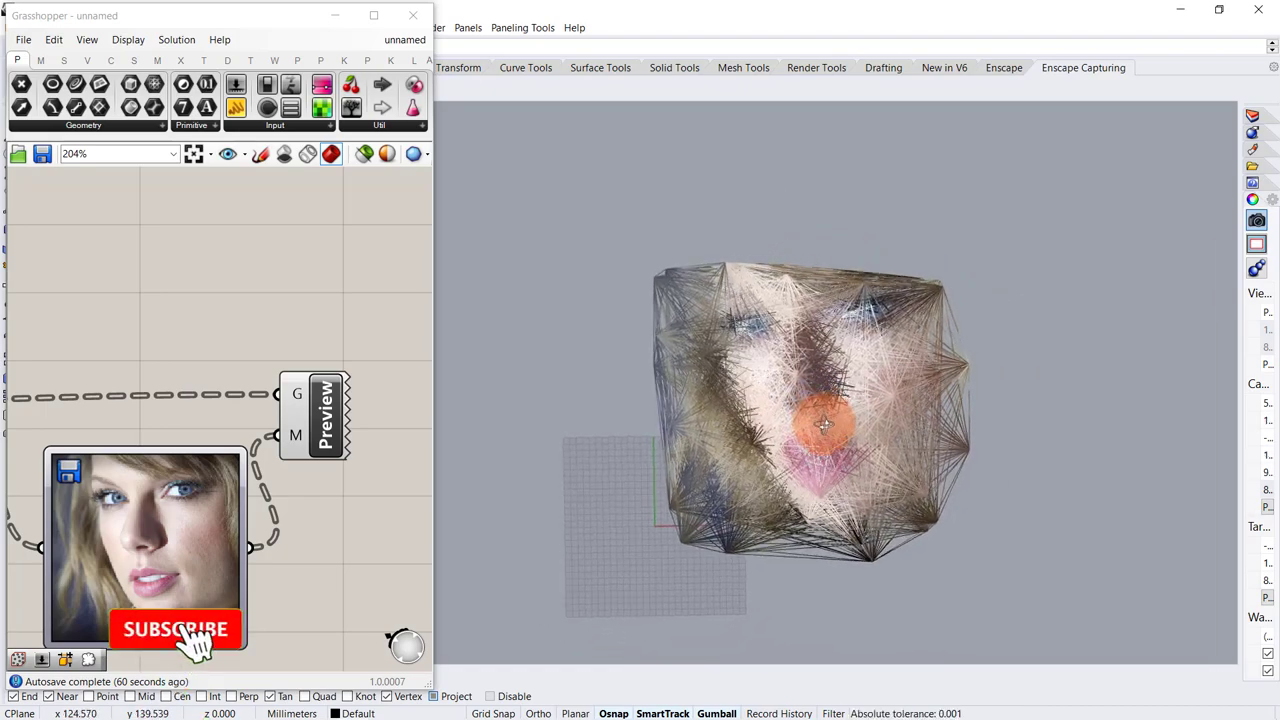
{"action": "scroll", "coordinate": [897, 409], "scroll_direction": "up", "scroll_amount": 5}
{"action": "scroll", "coordinate": [844, 458], "scroll_direction": "down", "scroll_amount": 4}
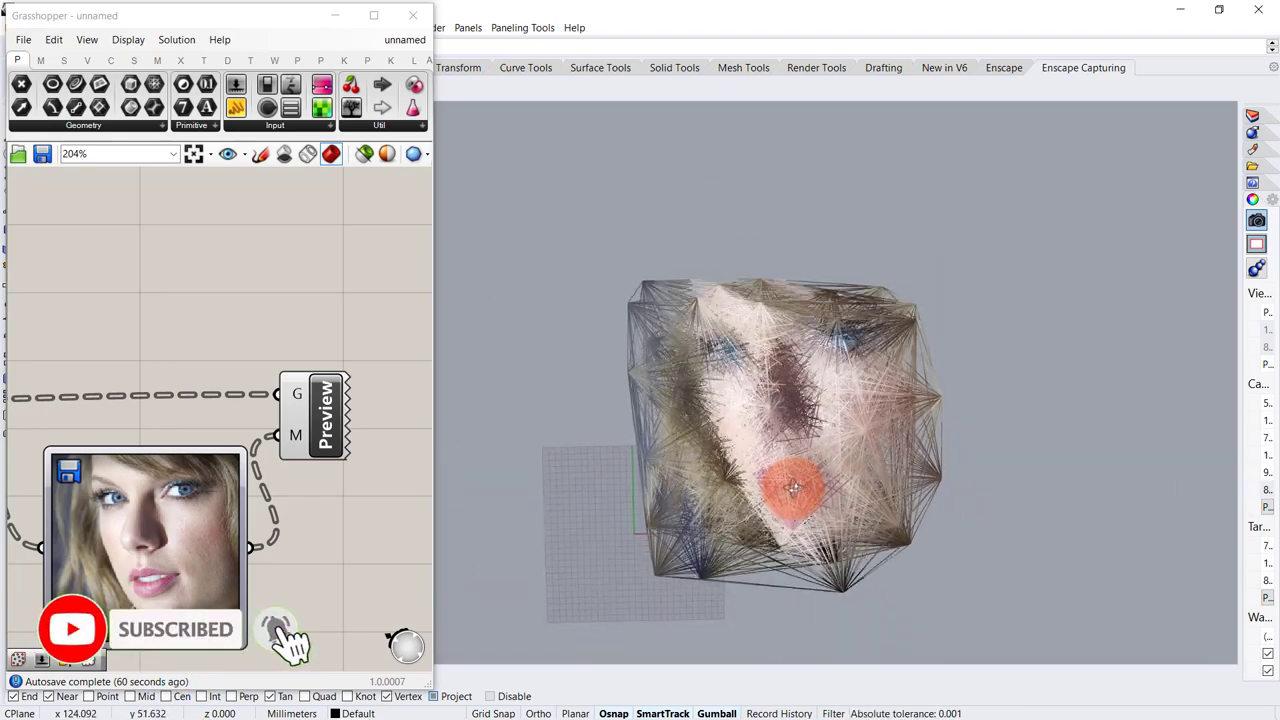
{"action": "right_click_drag", "start_coordinate": [791, 470], "coordinate": [800, 482]}
{"action": "scroll", "coordinate": [966, 486], "scroll_direction": "up", "scroll_amount": 2}
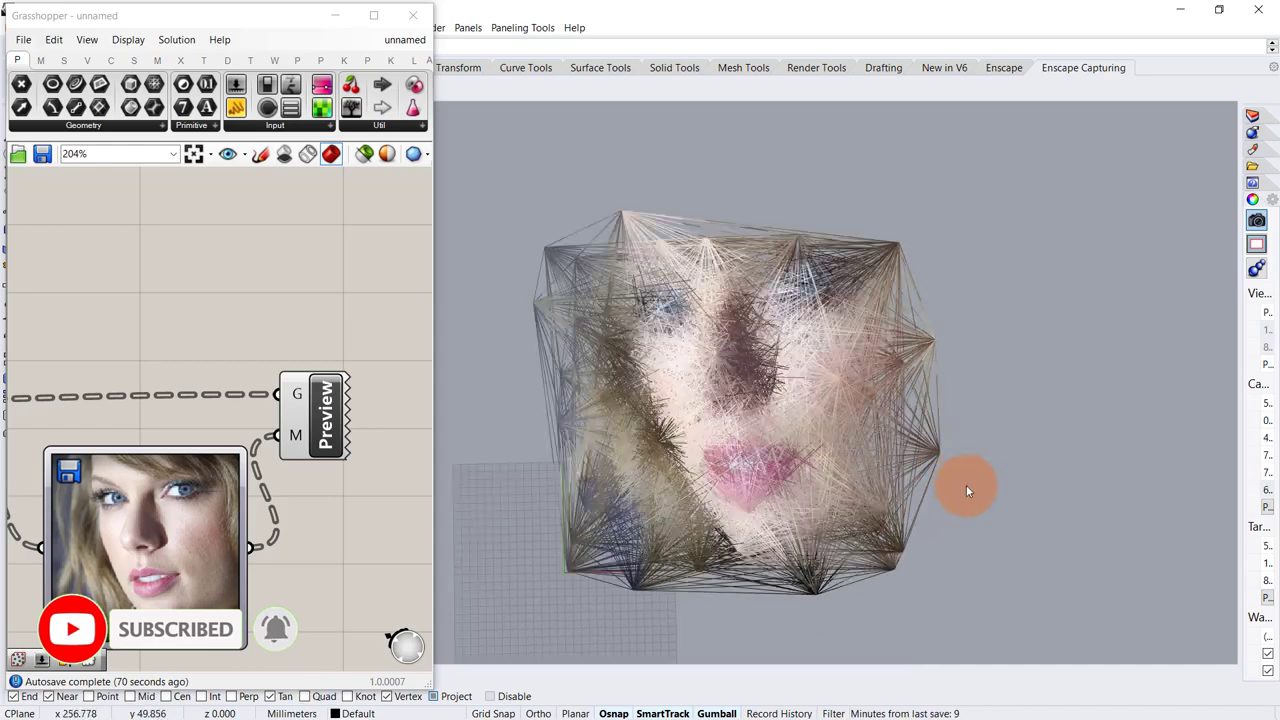
{"action": "right_click_drag", "start_coordinate": [851, 515], "coordinate": [846, 423]}
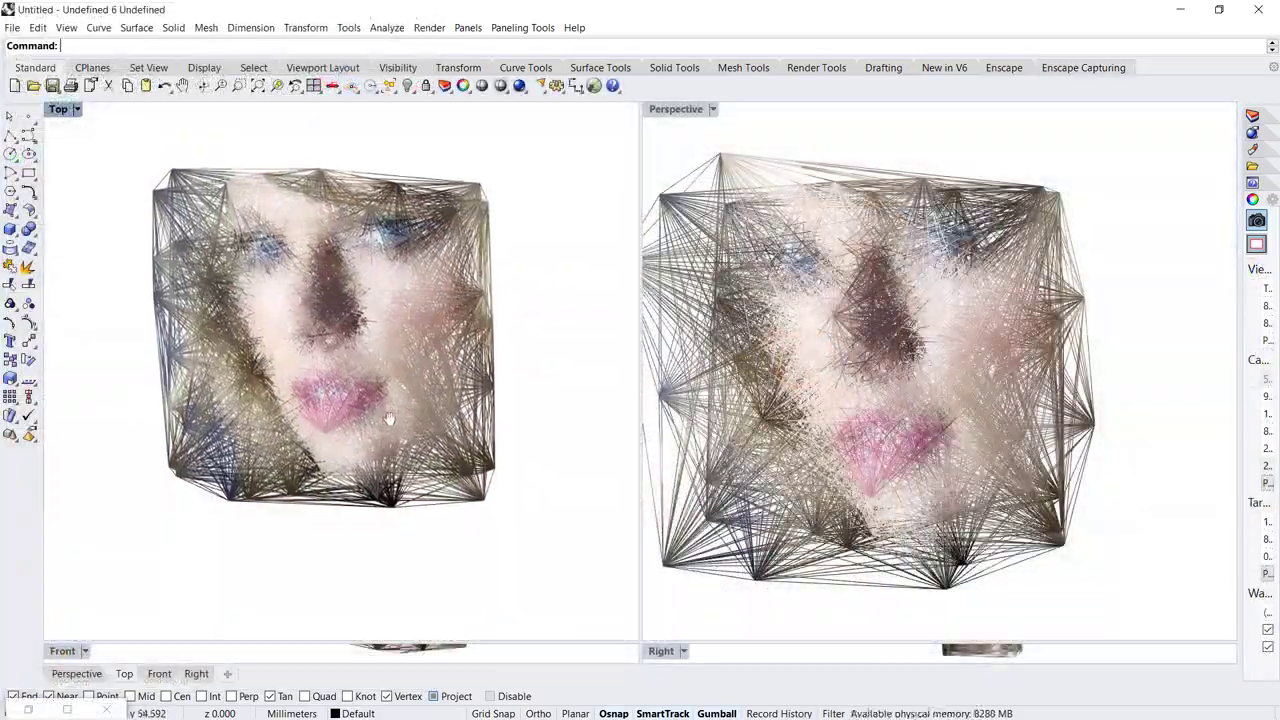
{"action": "right_click_drag", "start_coordinate": [850, 422], "coordinate": [918, 236]}
{"action": "scroll", "coordinate": [918, 236], "scroll_direction": "down", "scroll_amount": 2}
{"action": "right_click_drag", "start_coordinate": [914, 520], "coordinate": [938, 402]}
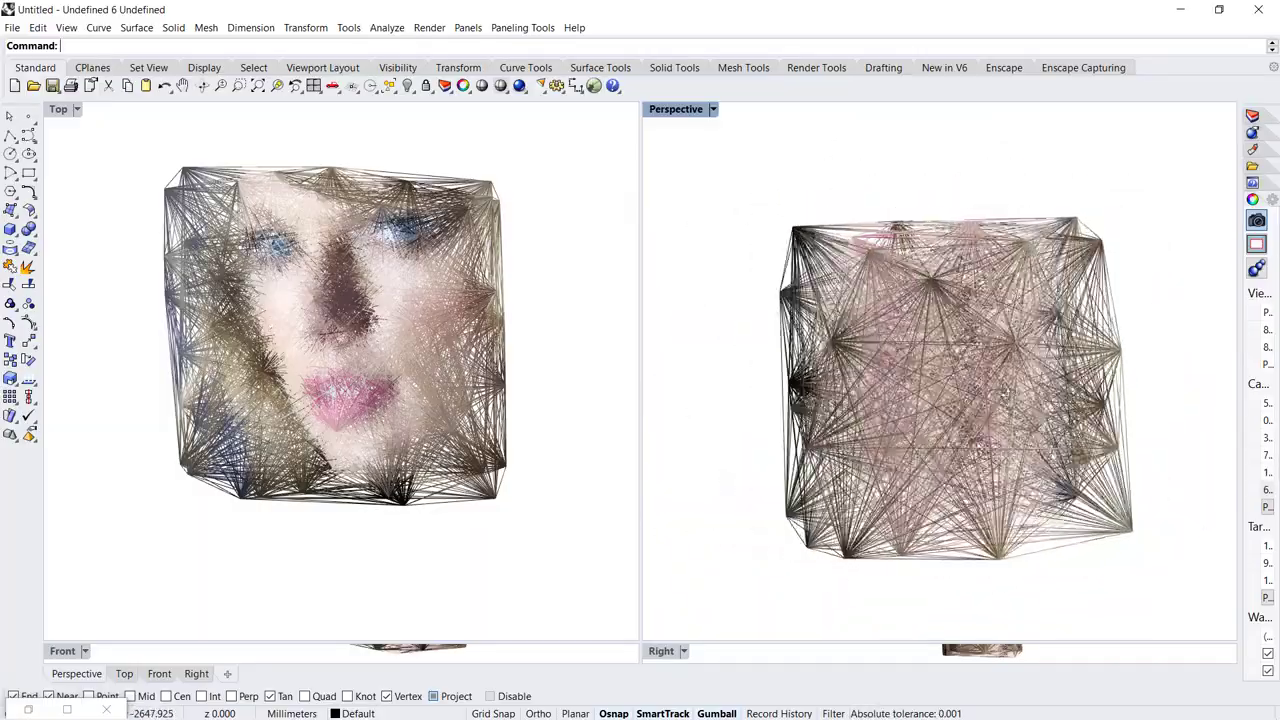